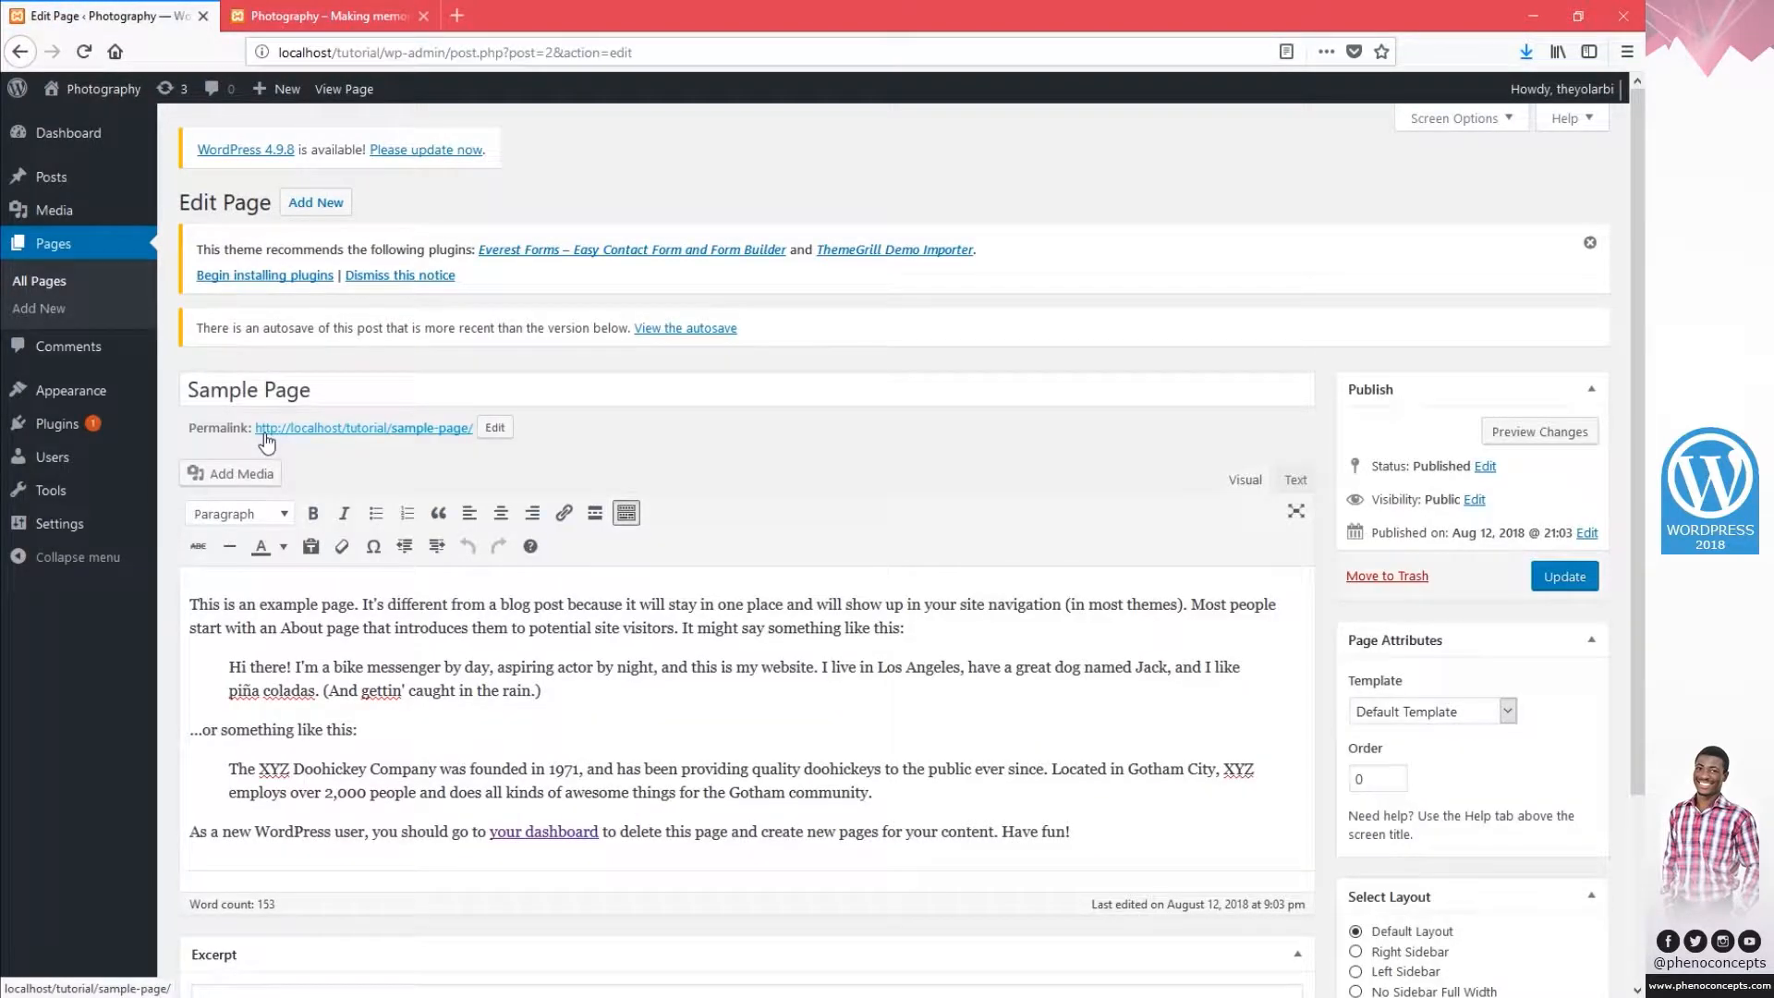
Try the Heading 1 format on the opening paragraph and the first blockquote, and undo it.
scroll(837, 568, down, 3)
scroll(838, 568, up, 1)
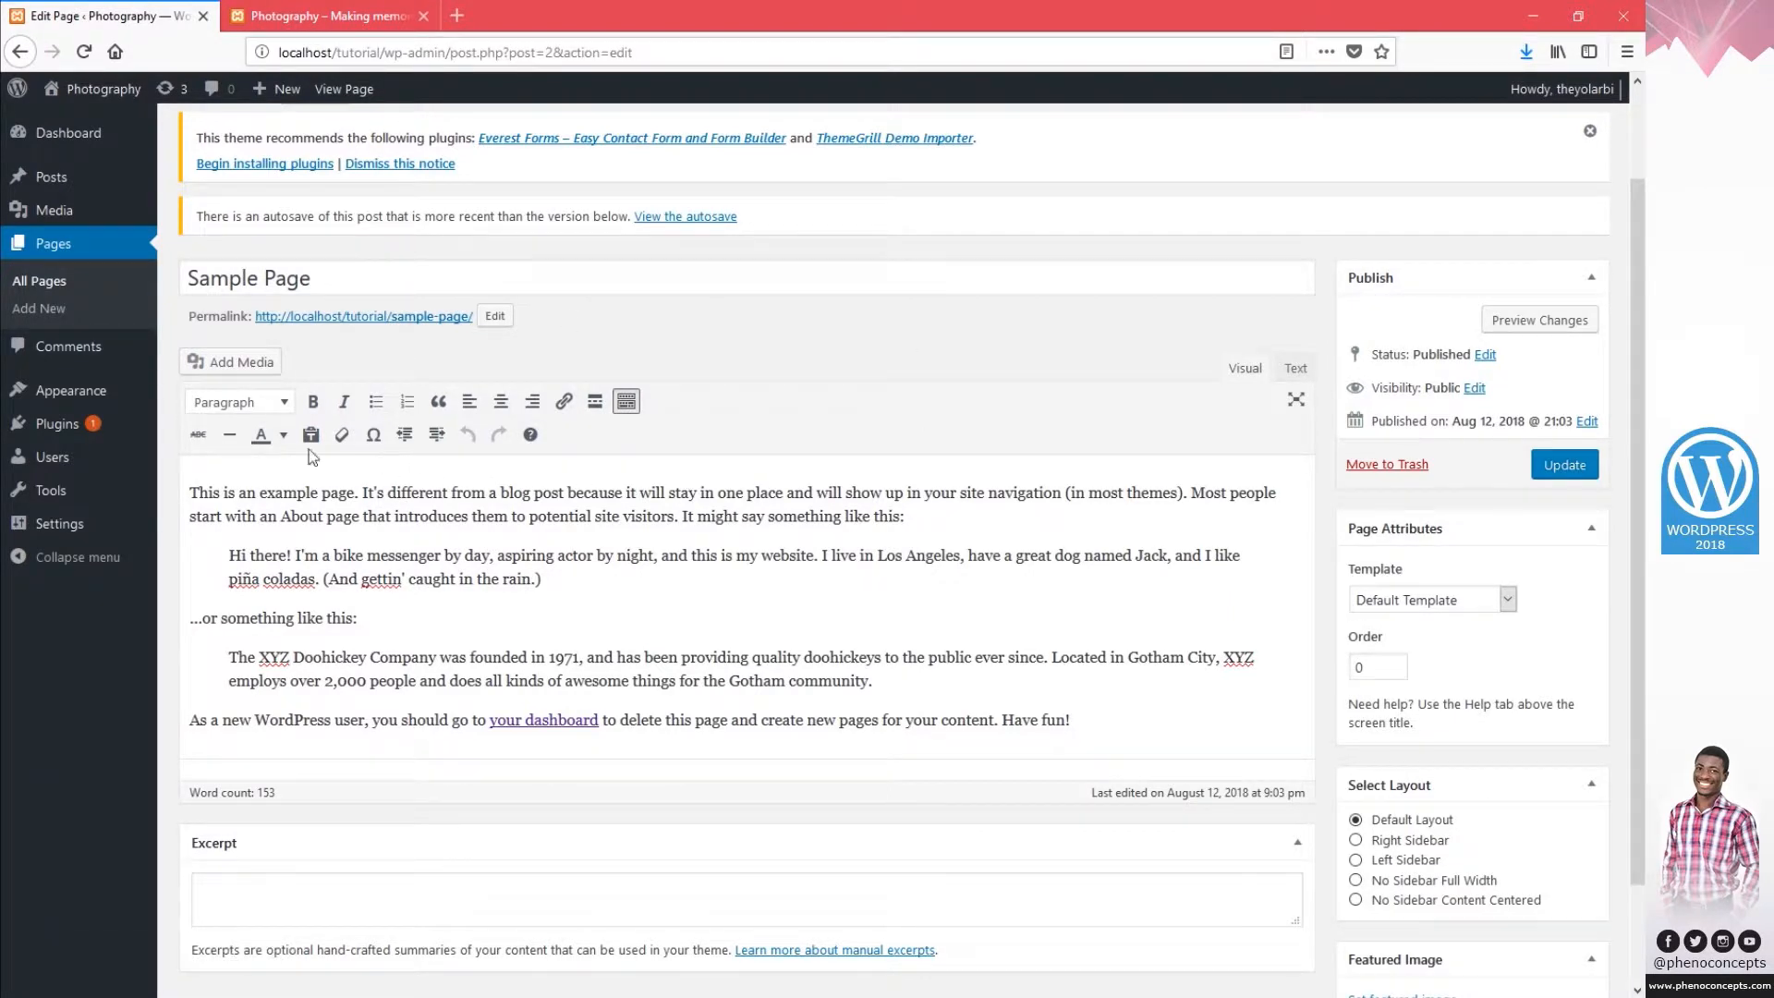
click(255, 407)
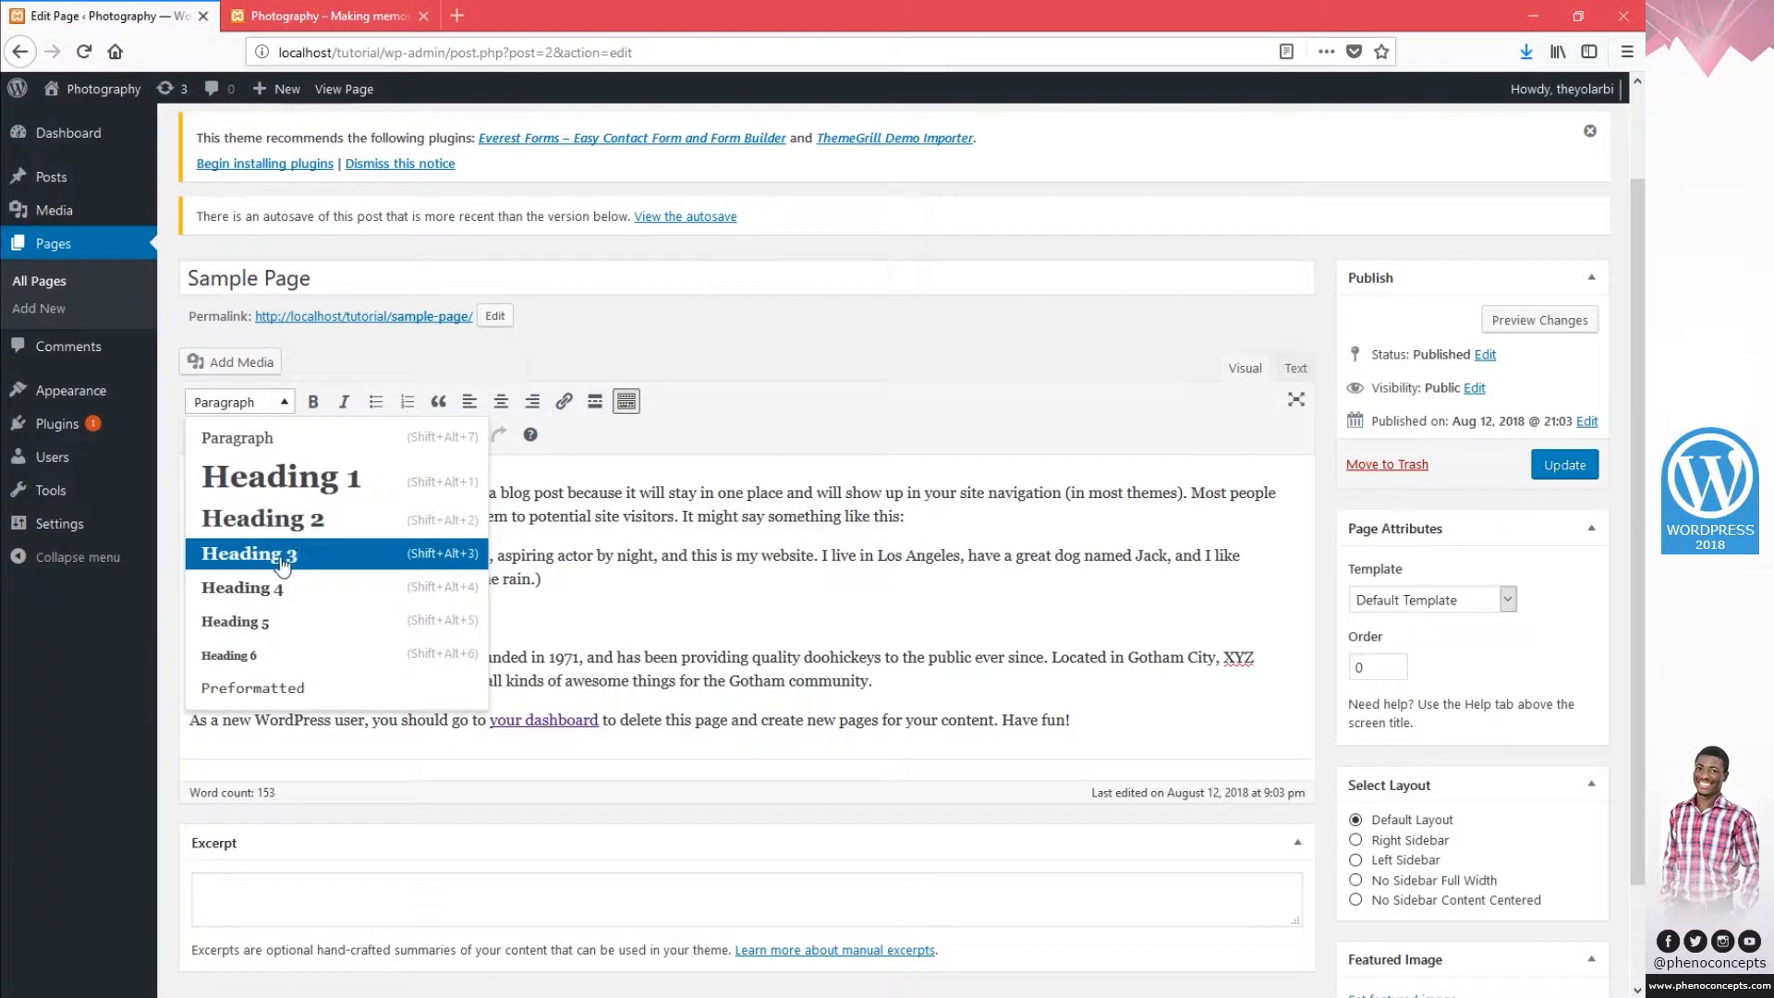
drag(540, 578, 191, 492)
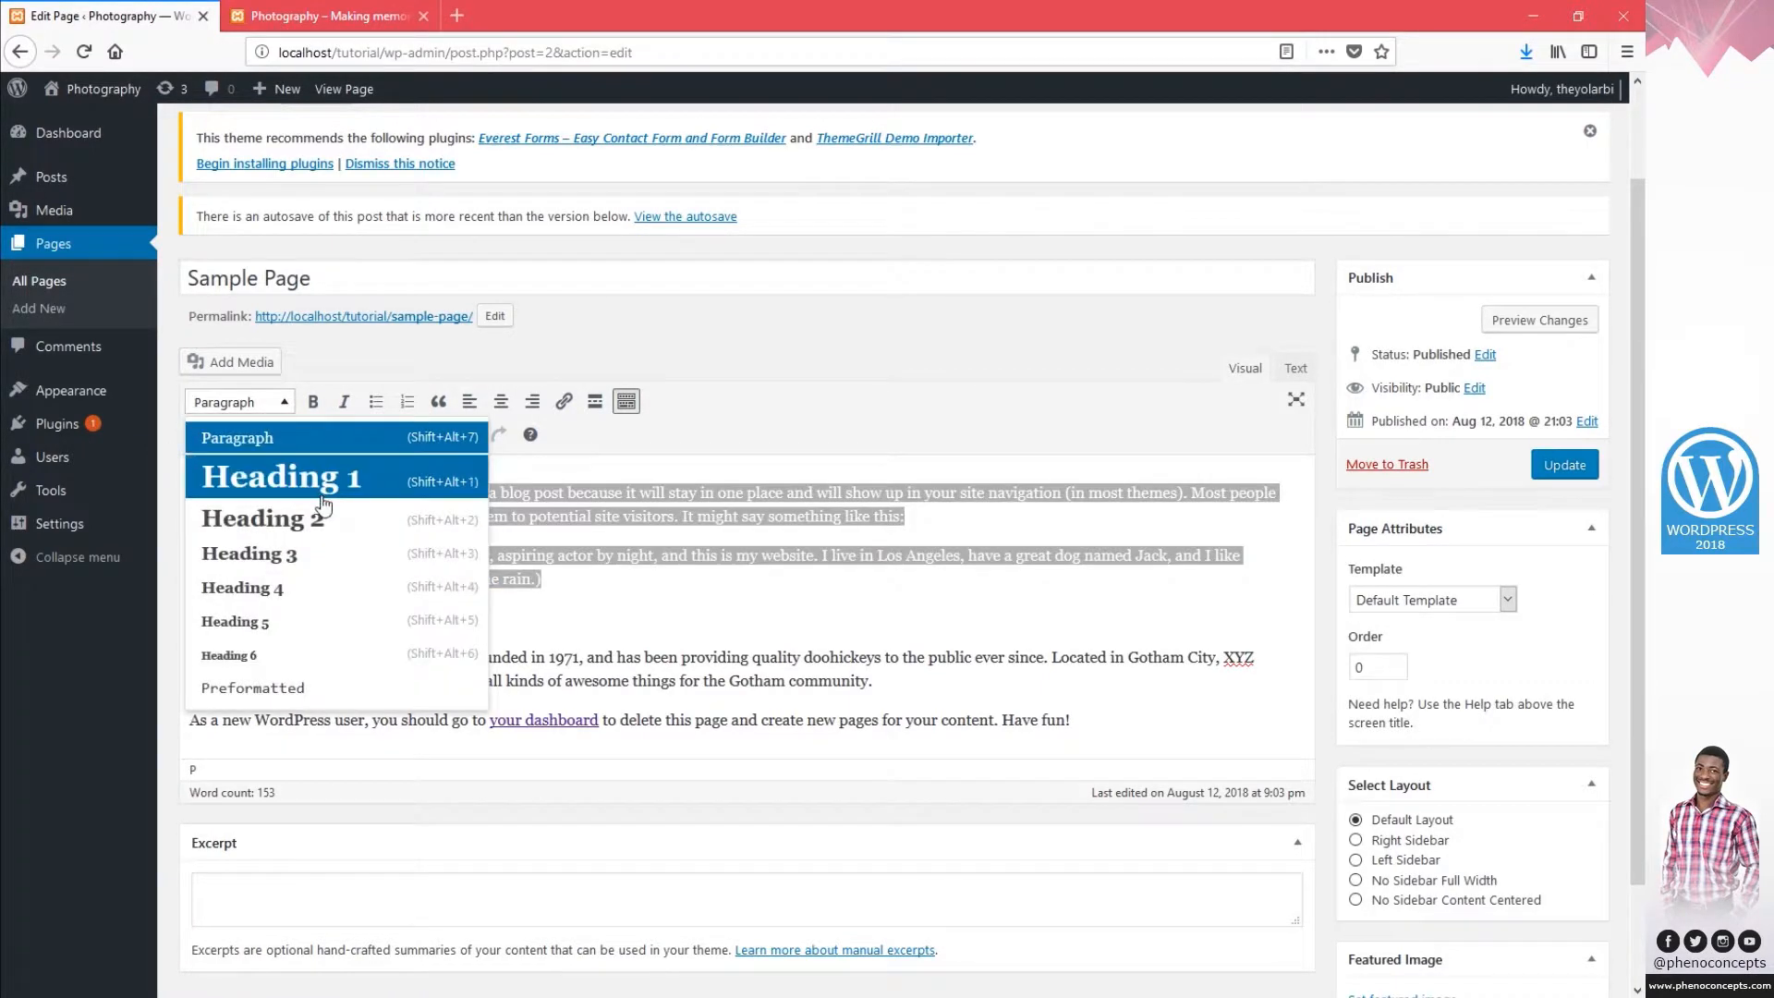
click(326, 482)
click(463, 773)
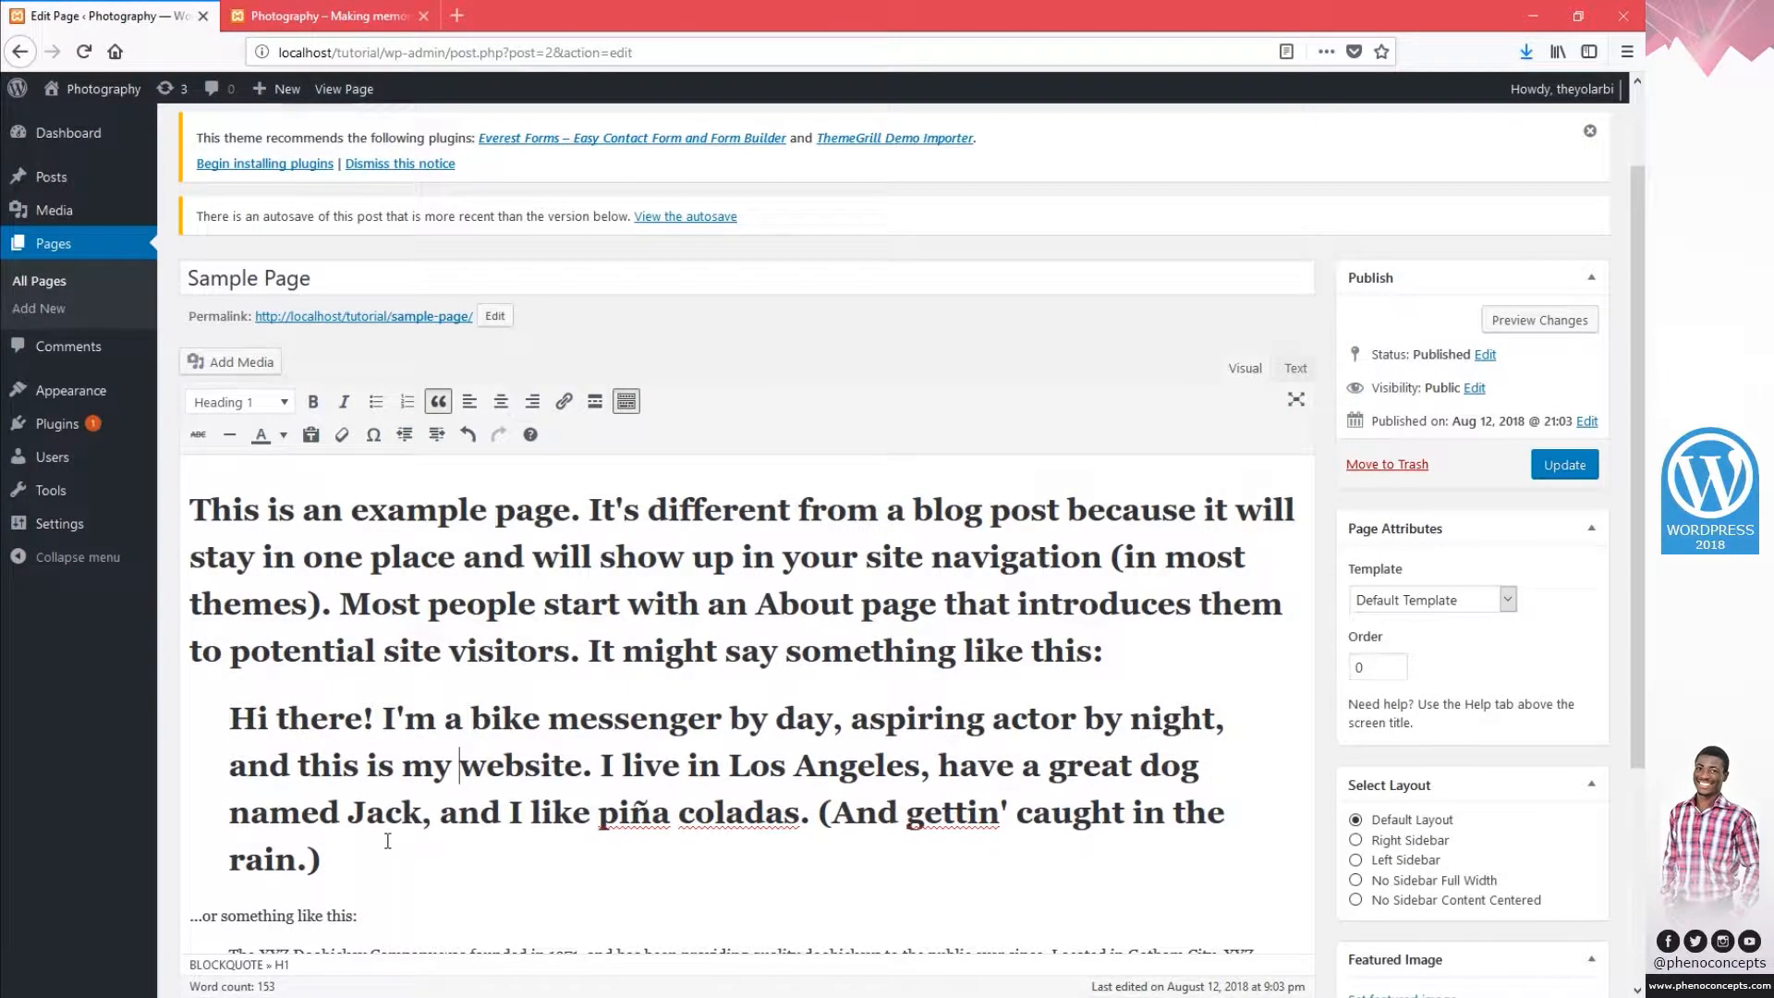
key(ctrl+z)
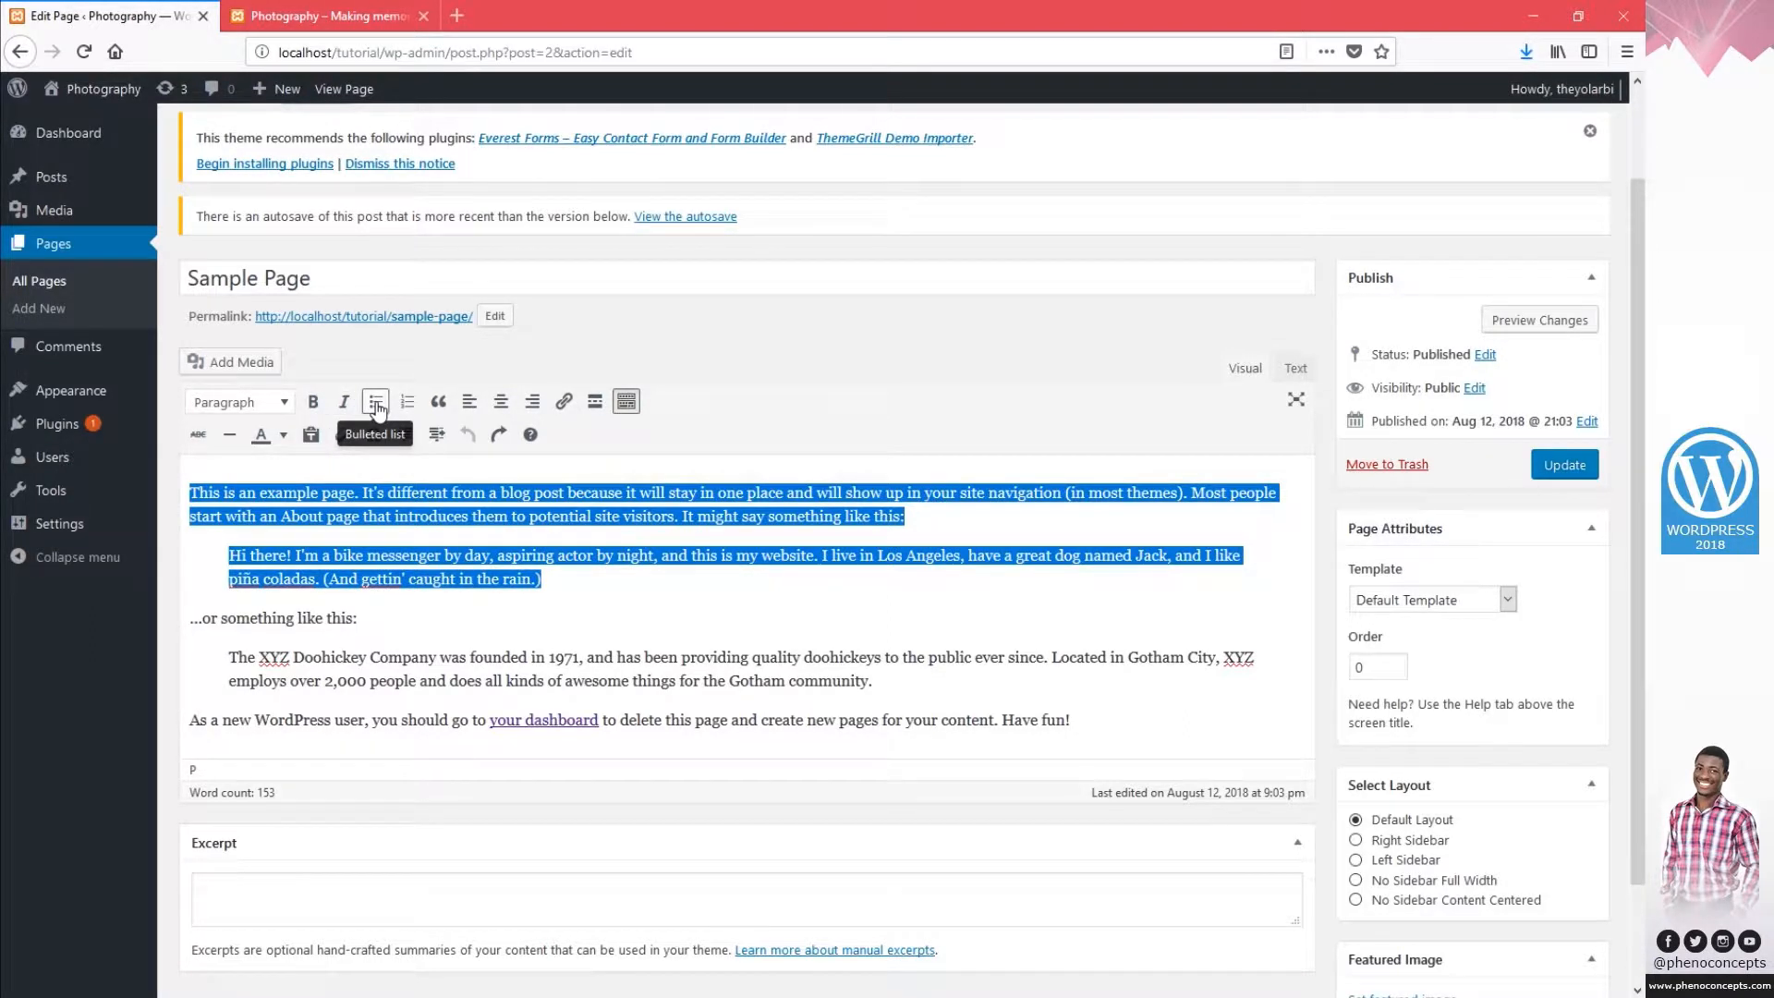
Make the entire body text of the Sample Page bold.
click(1113, 718)
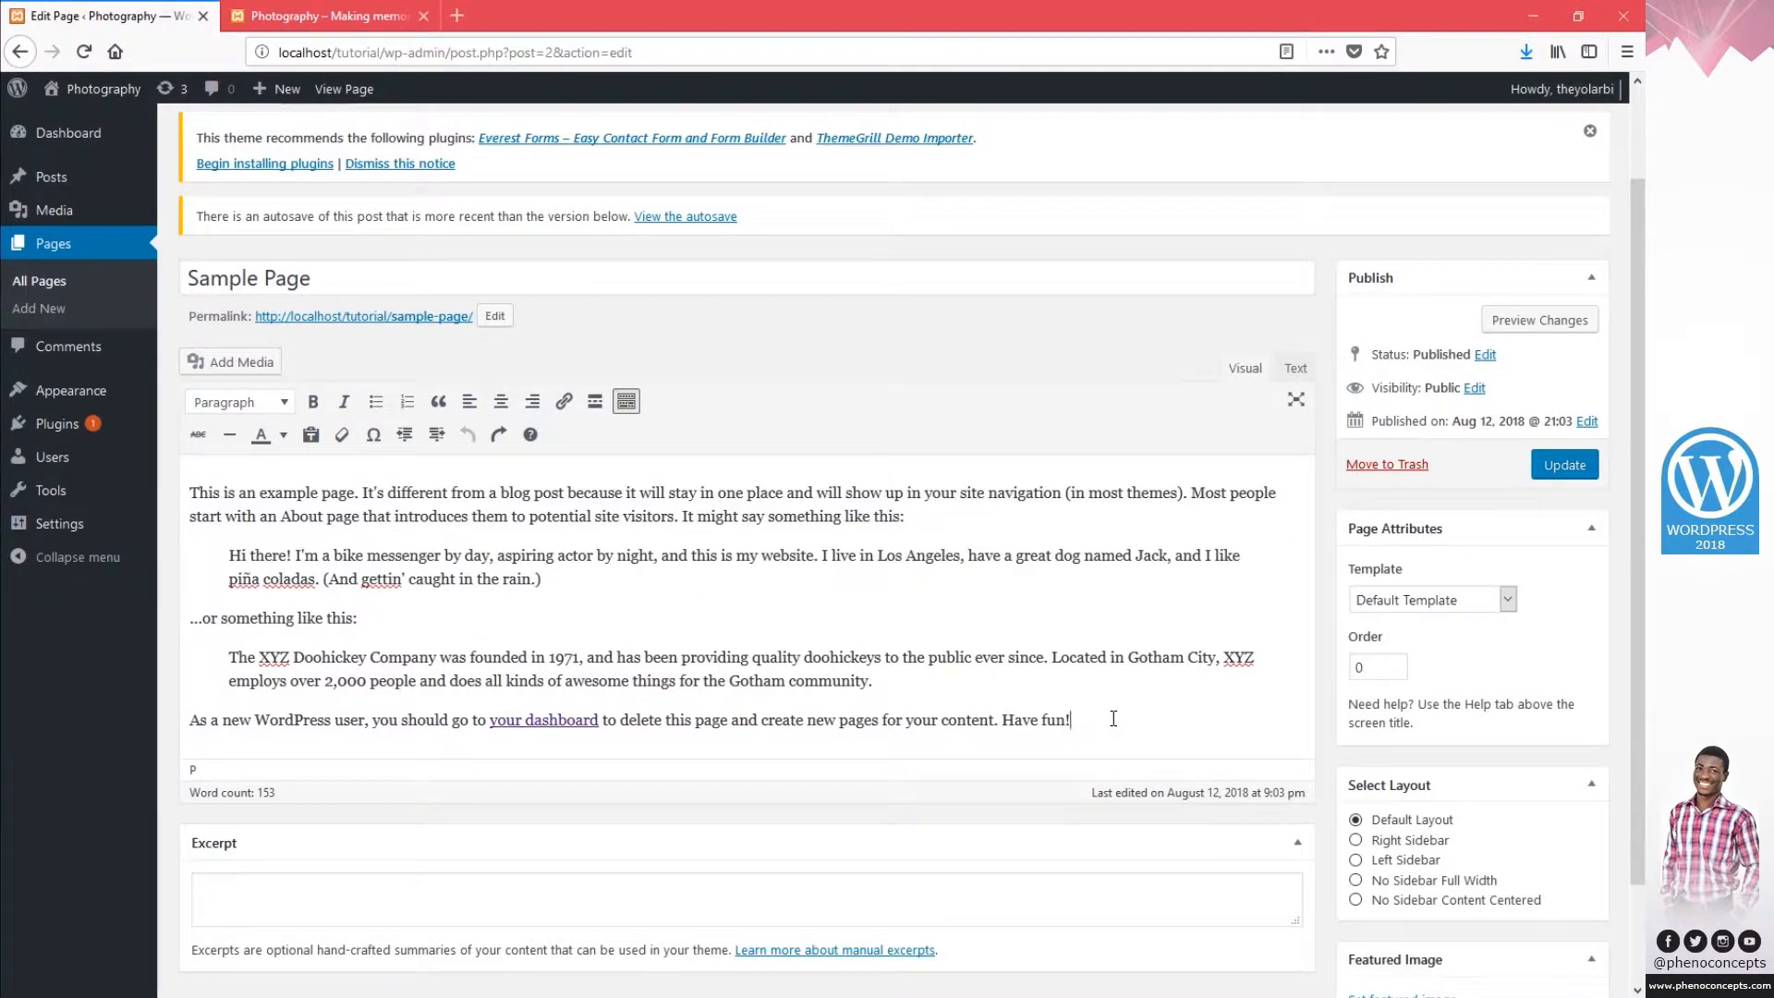
drag(1093, 720, 189, 491)
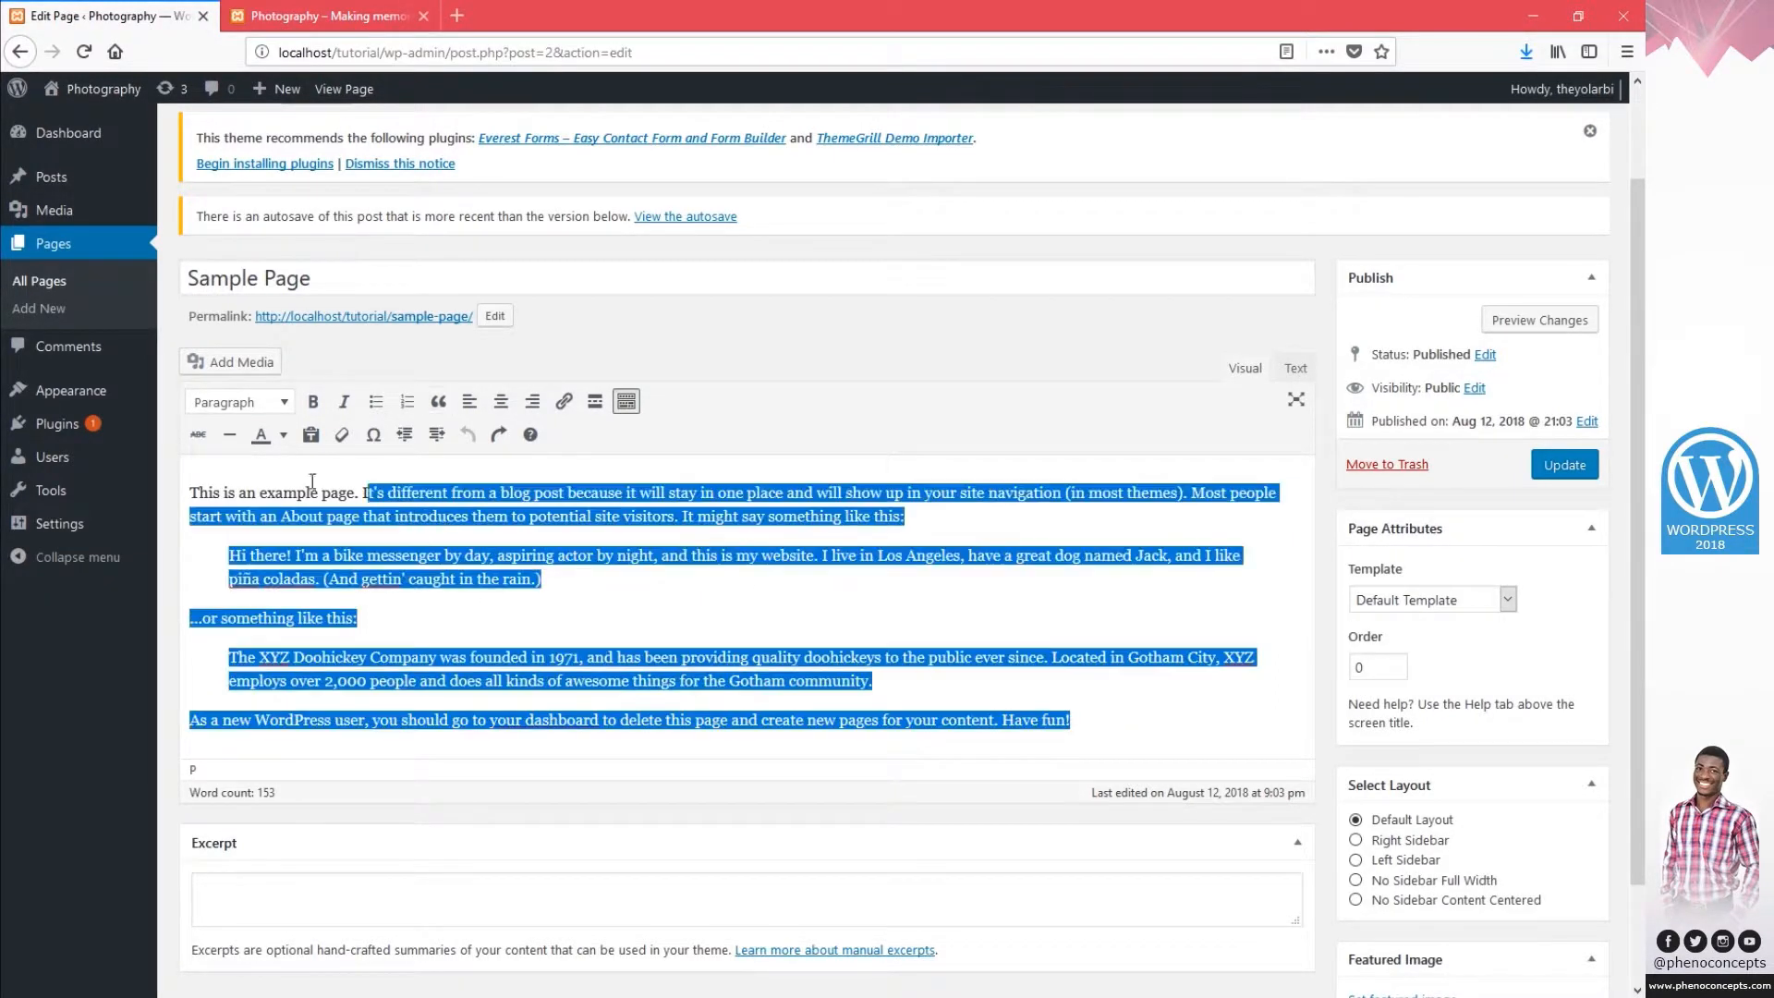
click(476, 552)
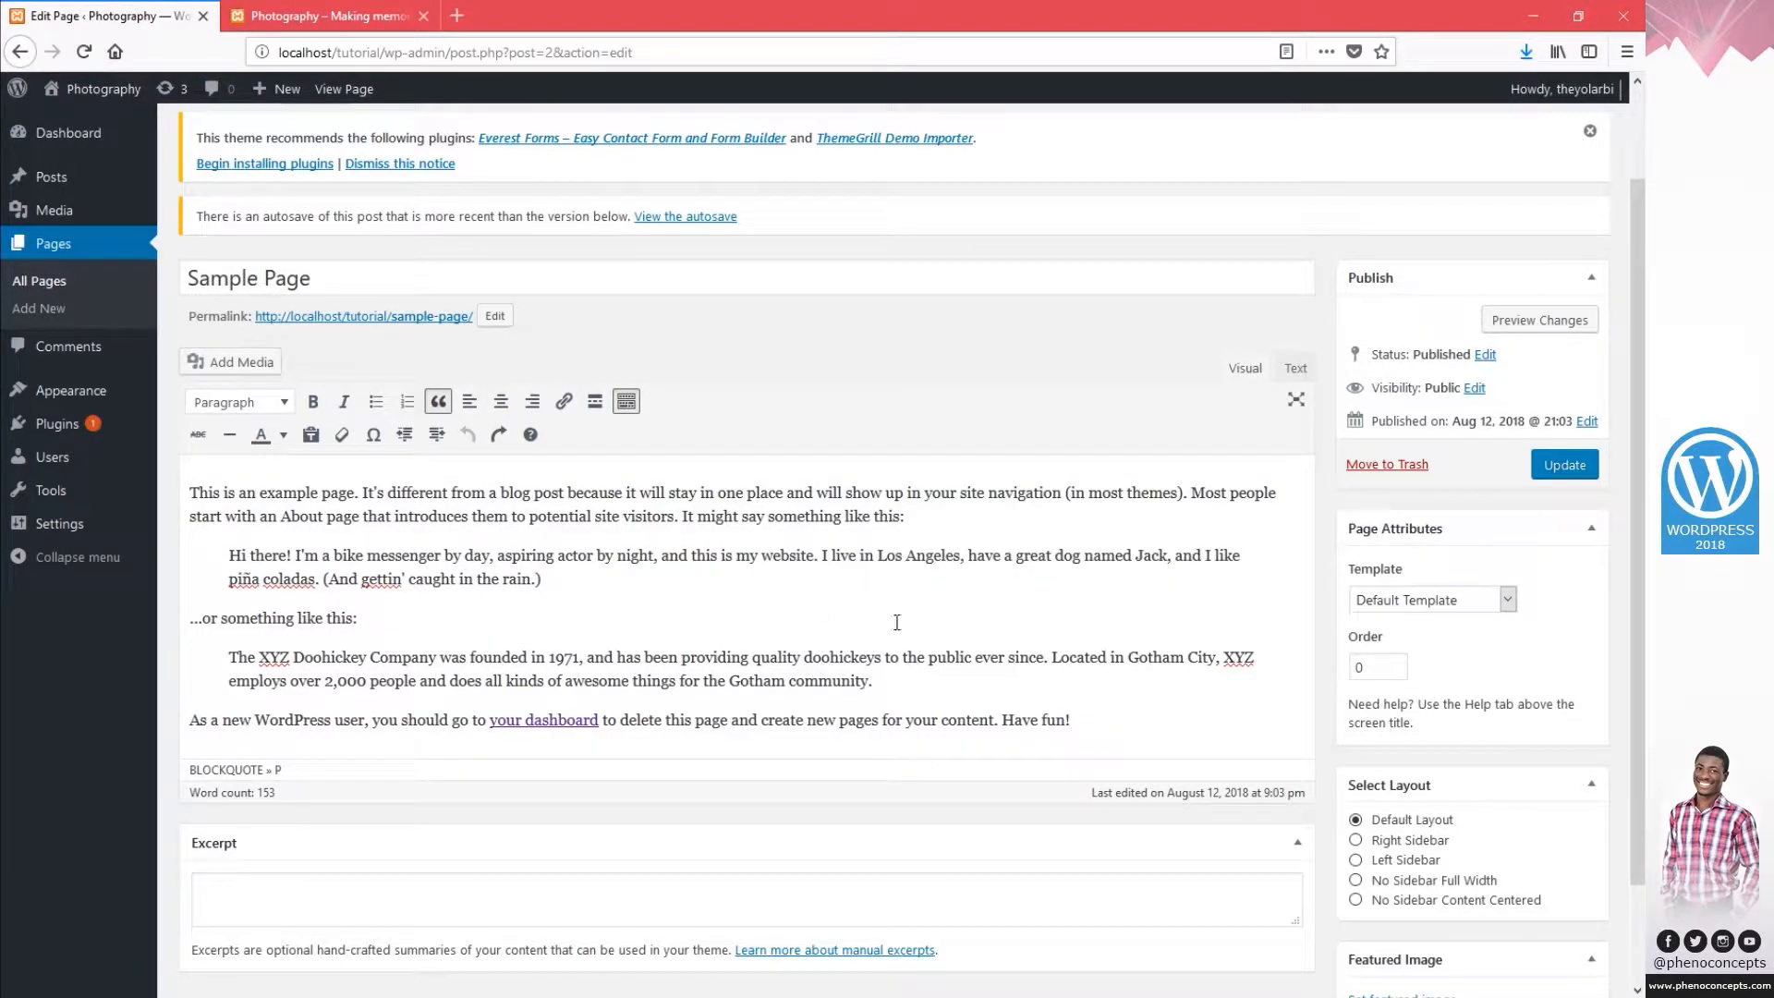
drag(1088, 718, 190, 490)
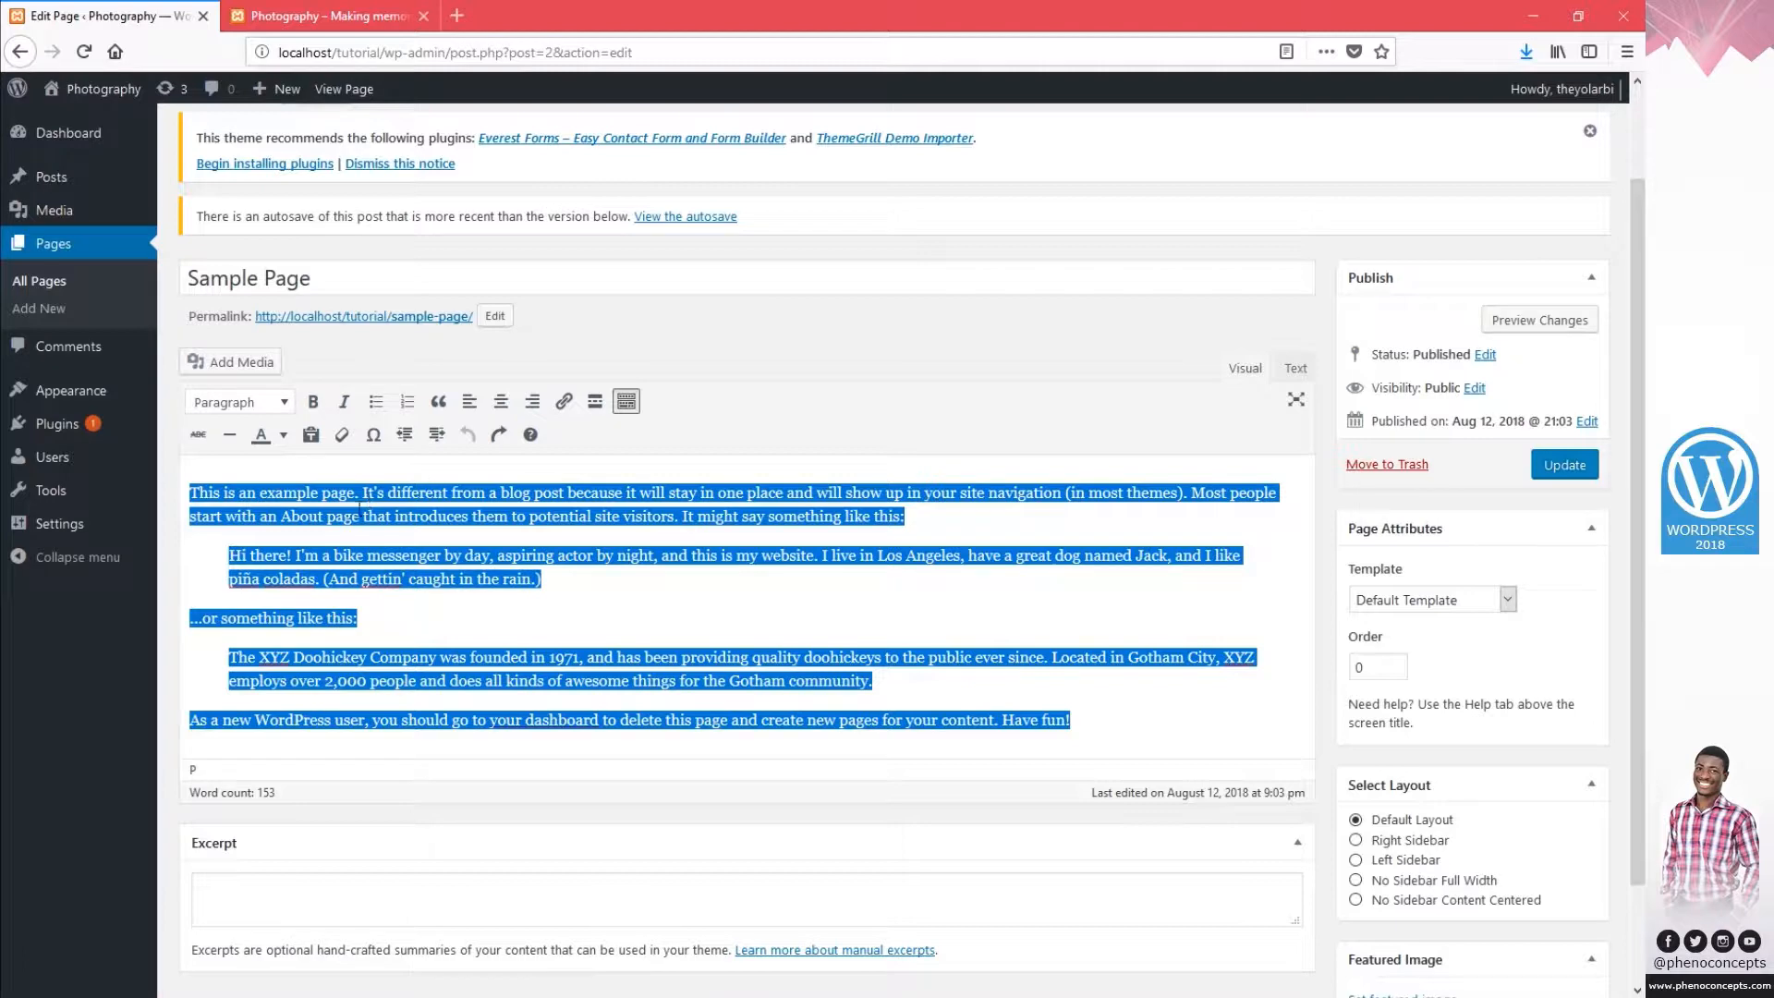
click(313, 401)
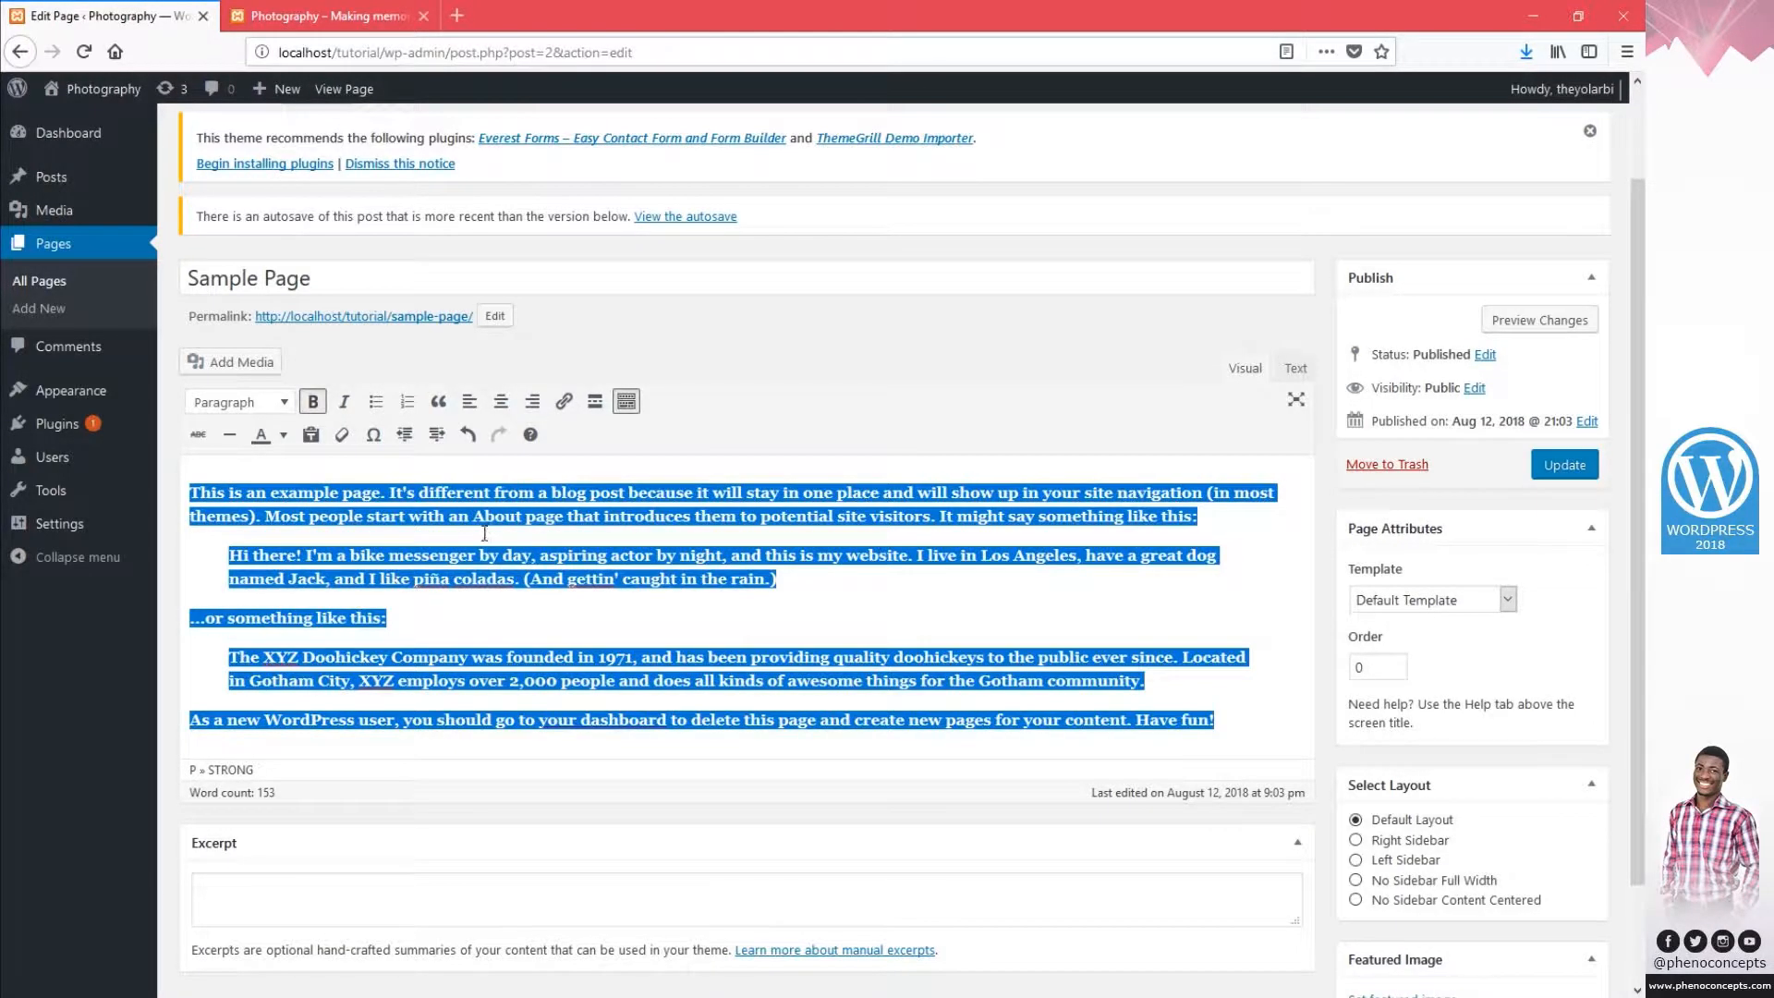
click(484, 528)
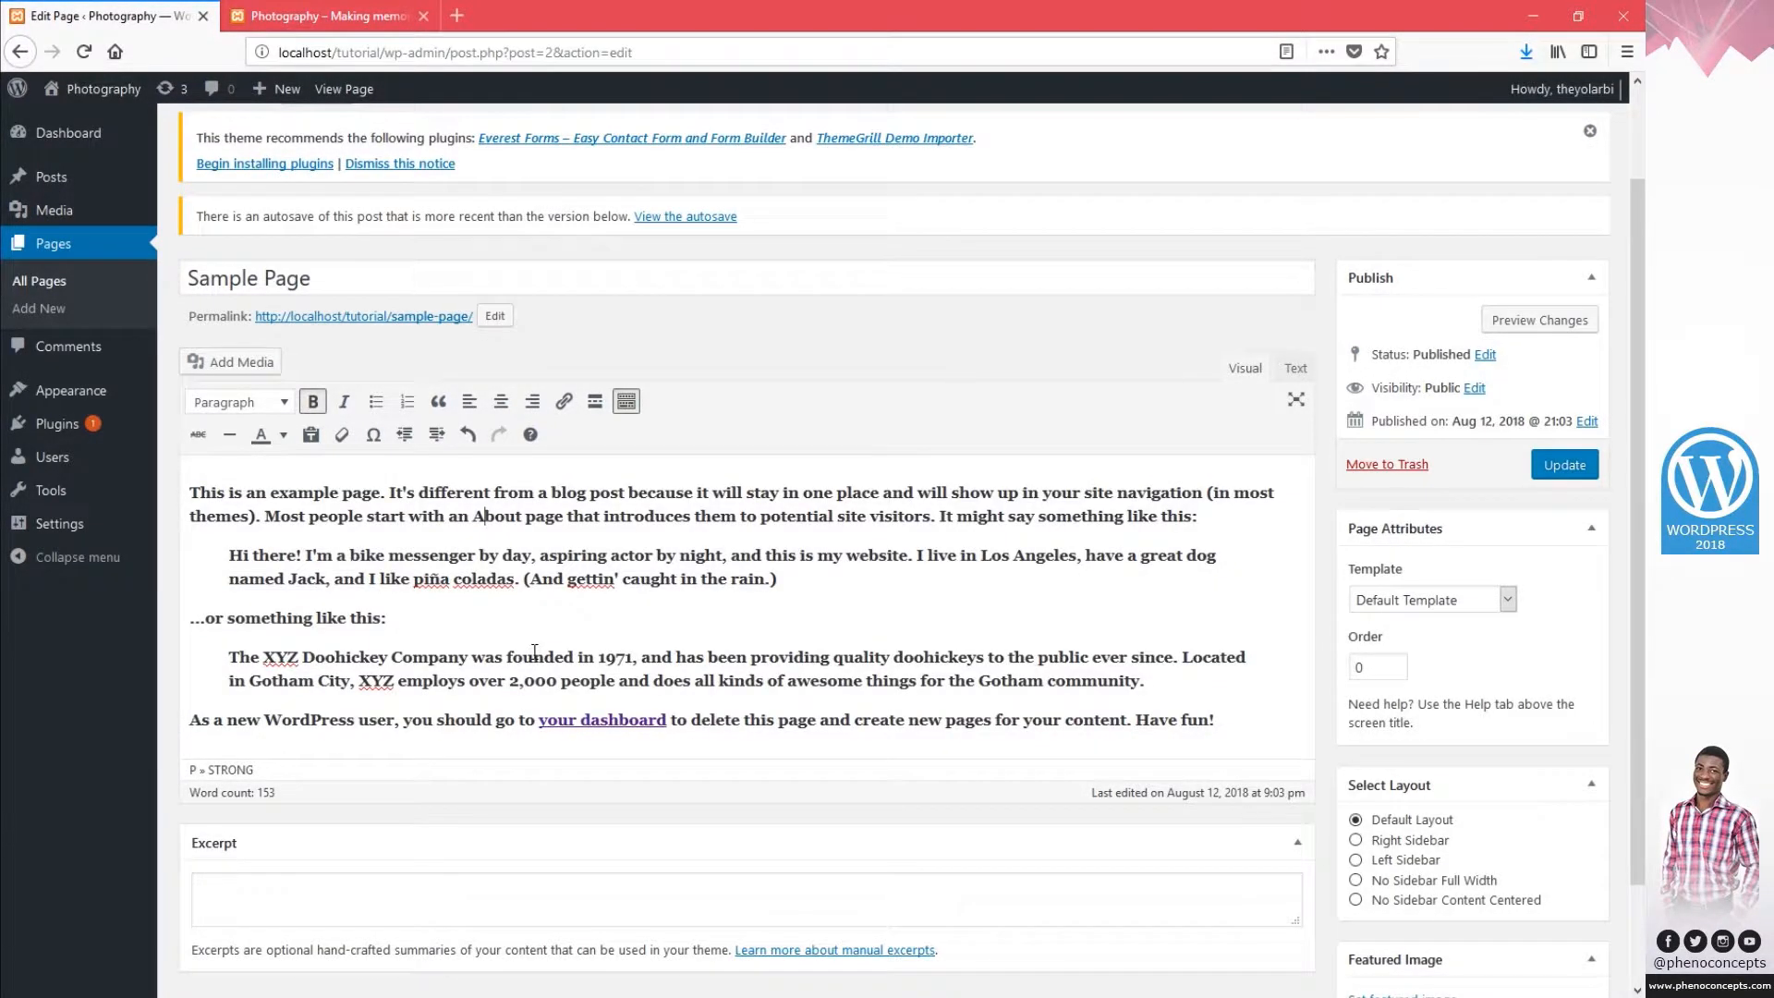
Italicize the entire body text as well, and undo both the italic and bold formatting.
key(ctrl+a)
click(344, 400)
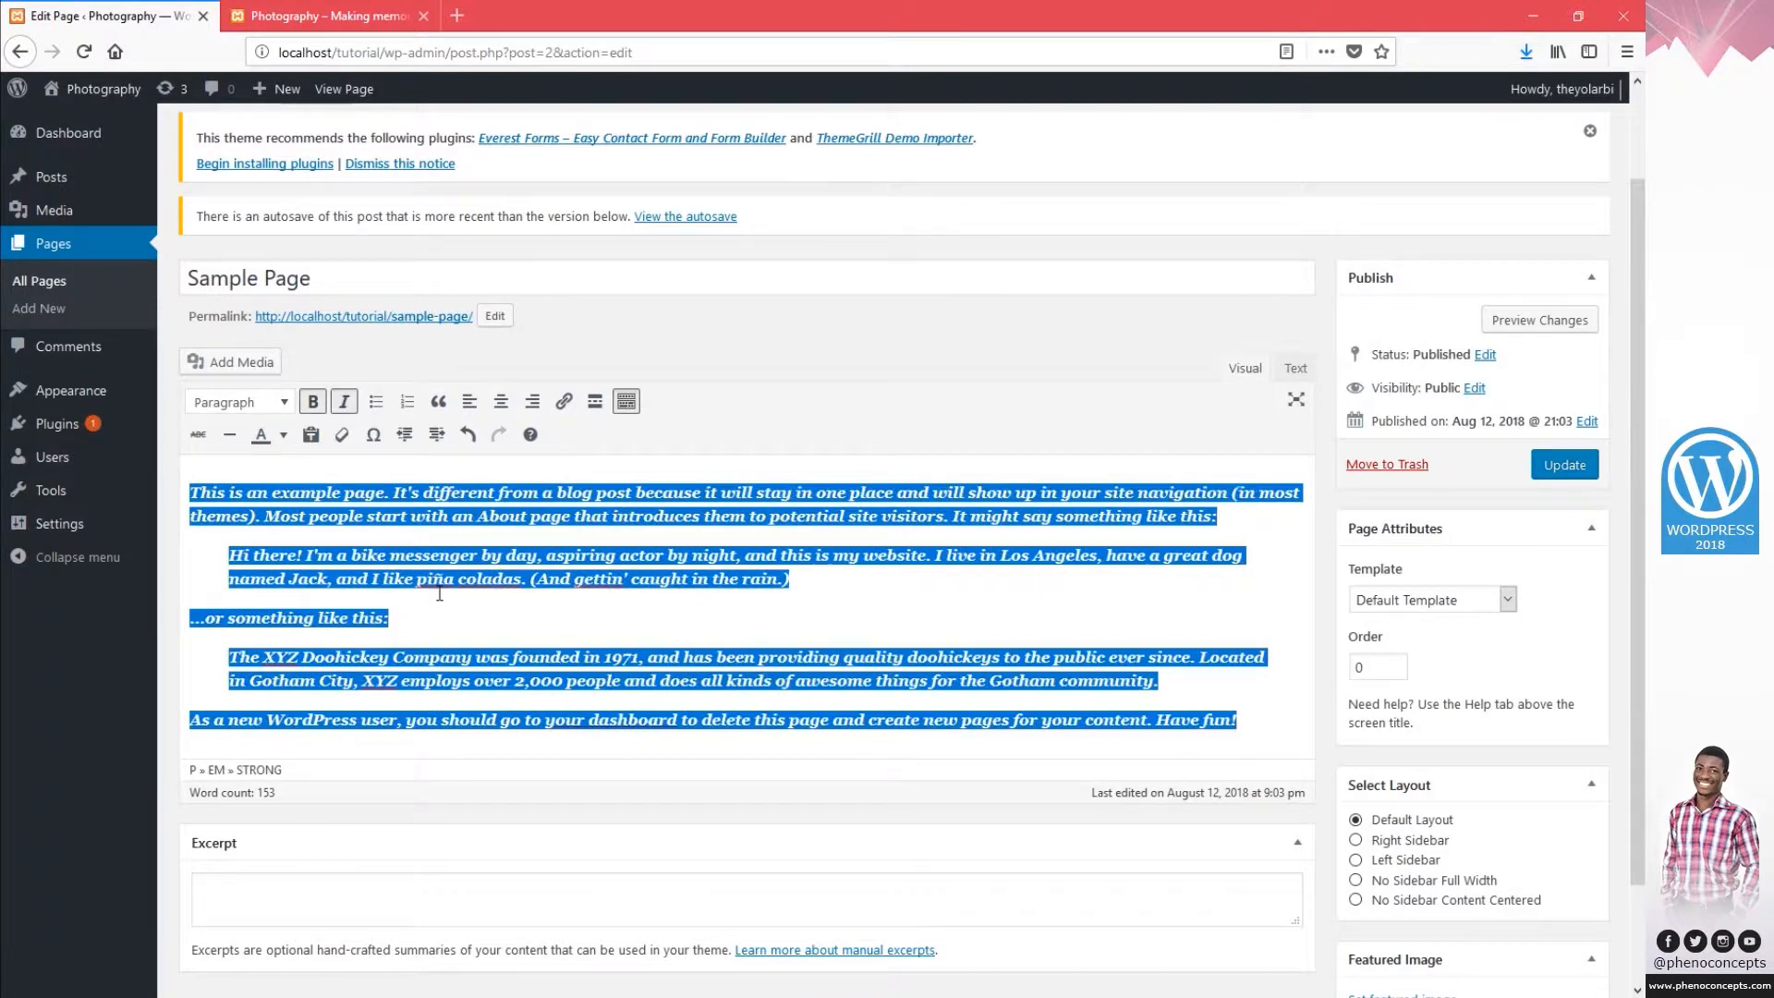
click(592, 600)
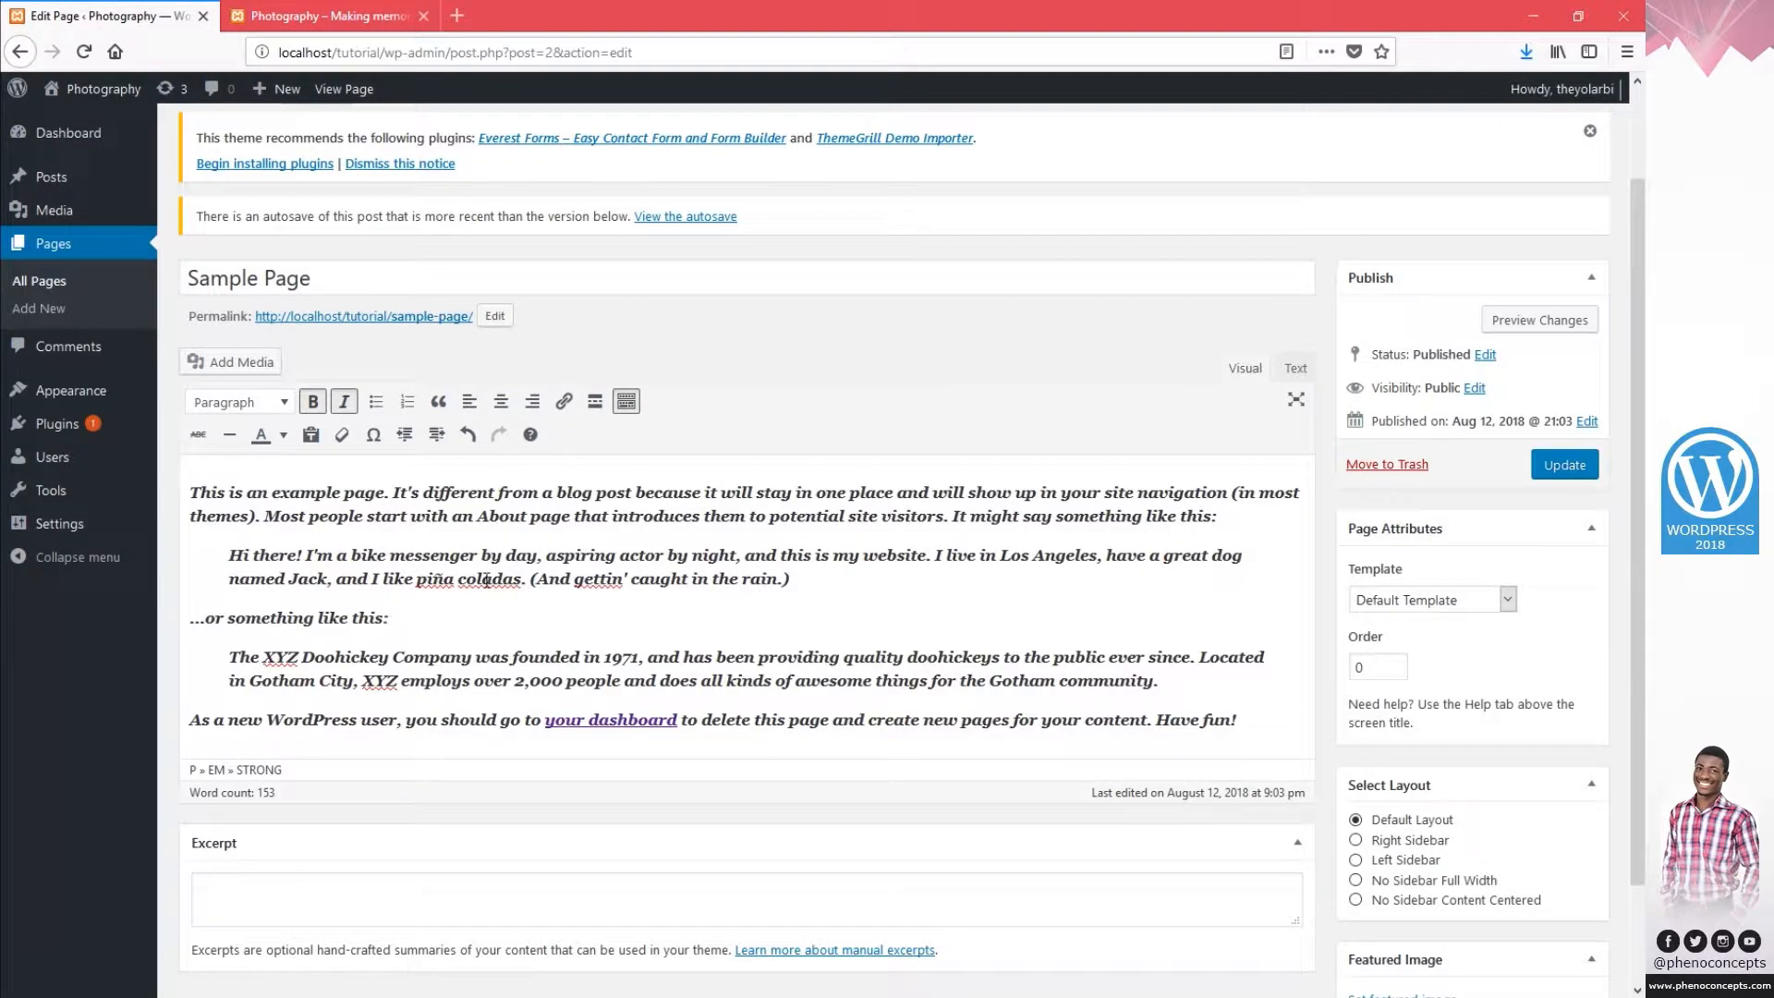
key(ctrl+a)
key(ctrl+z)
key(ctrl+z)
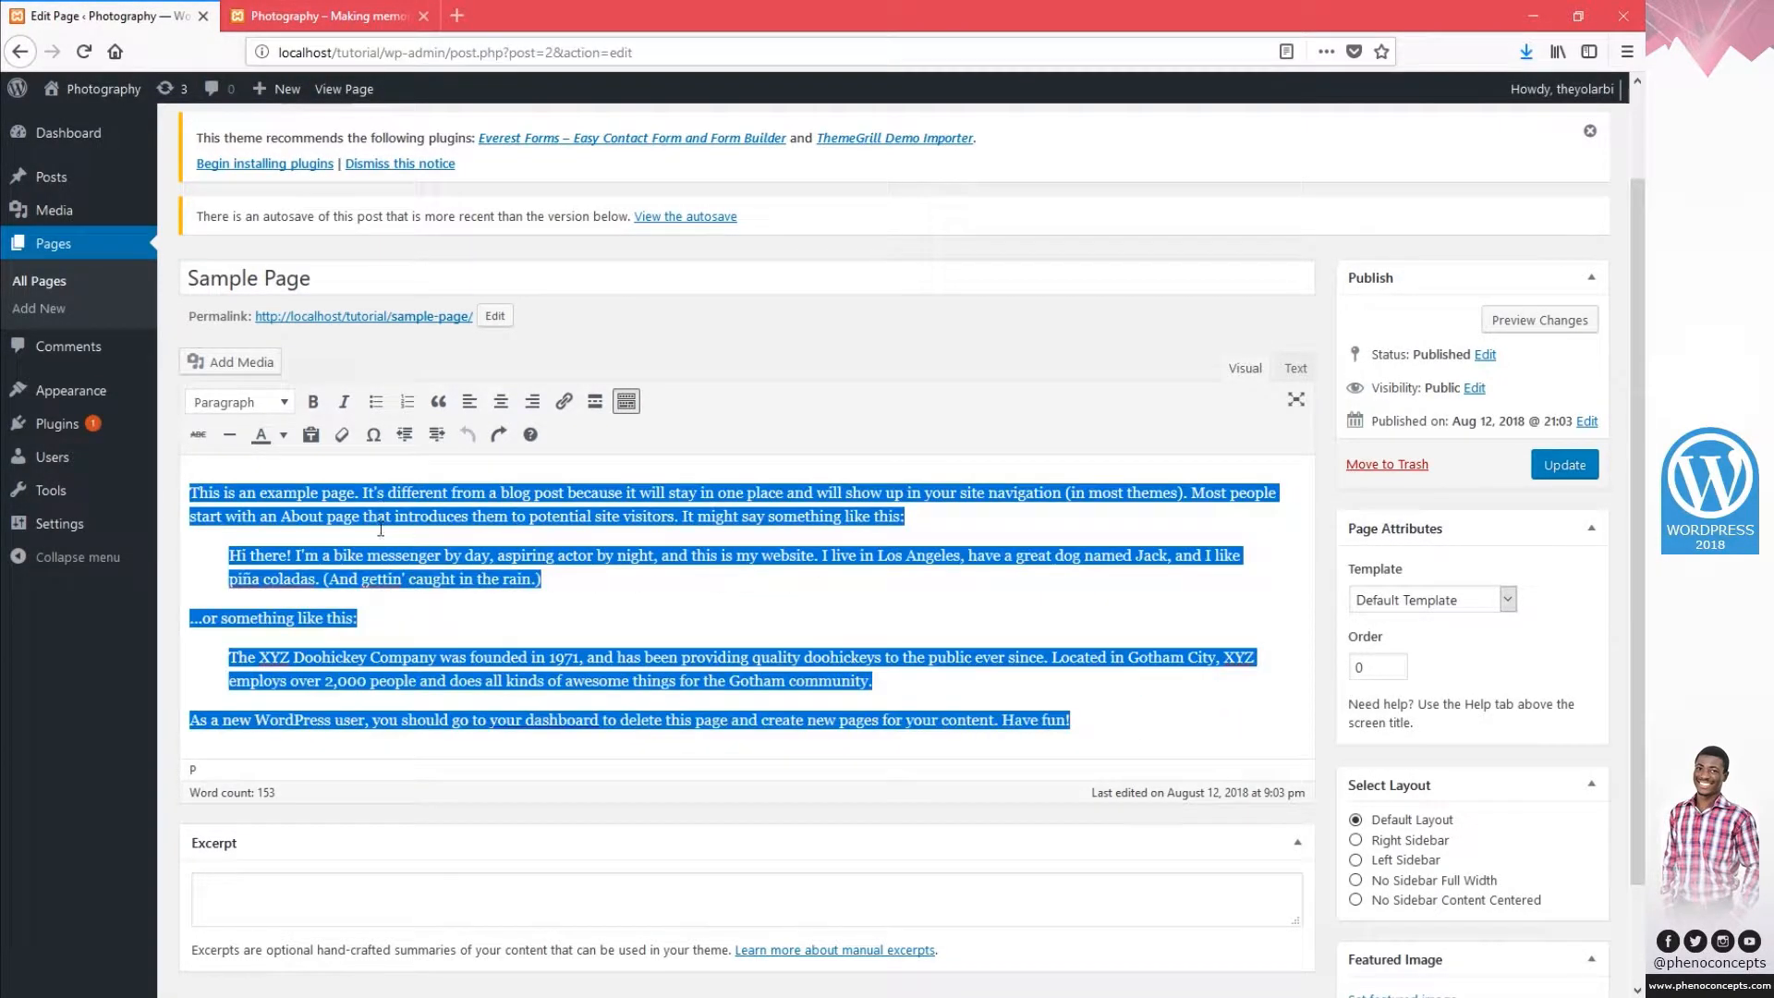
Try a bulleted and a numbered list on the whole body text, and undo both list formats.
click(384, 409)
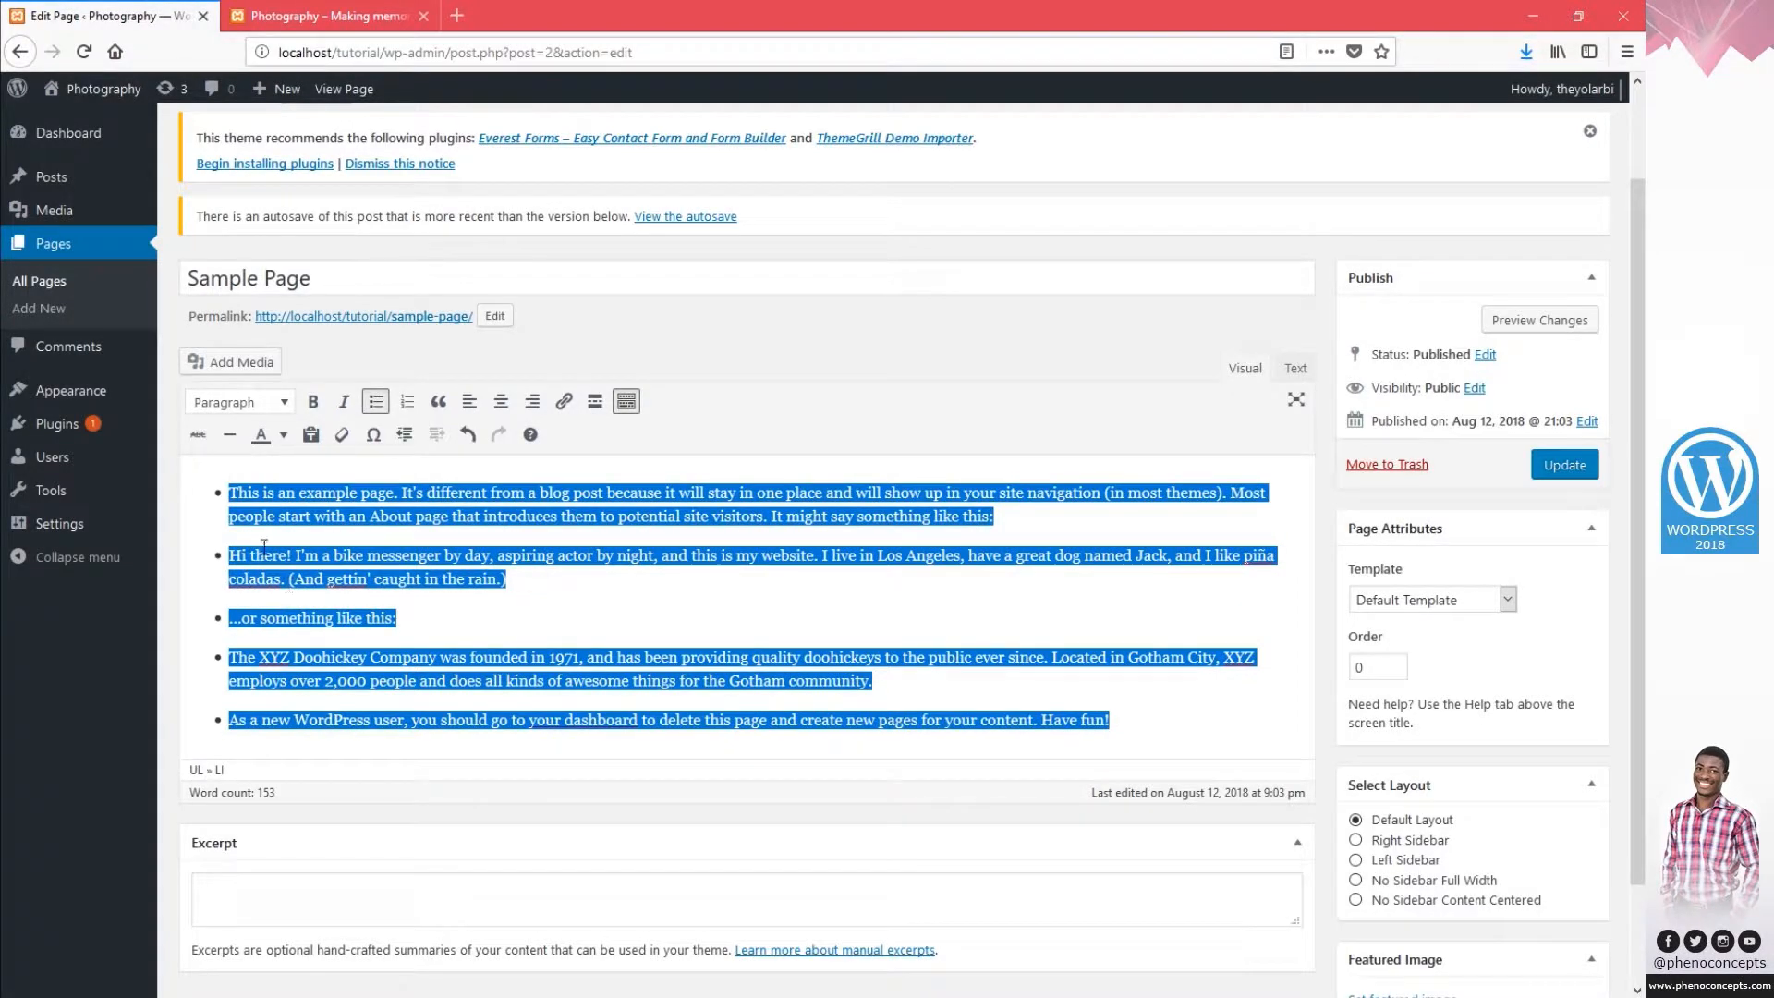
click(407, 401)
key(ctrl+z)
key(ctrl+z)
click(417, 557)
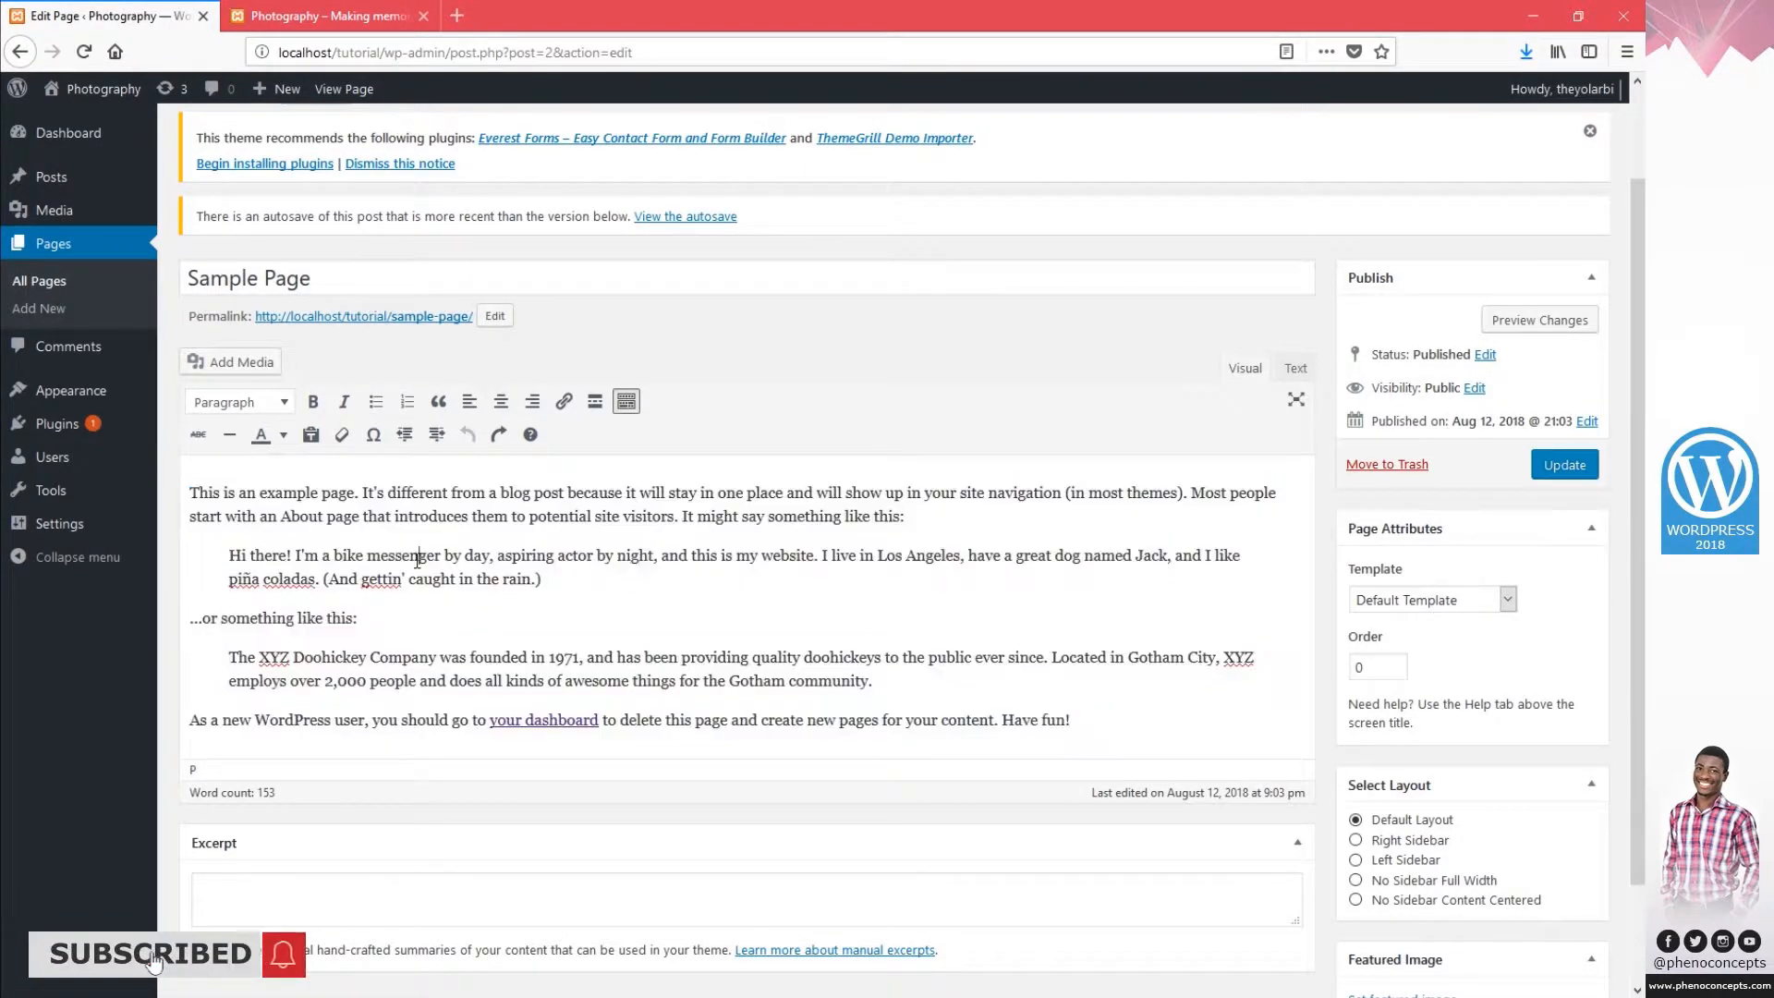
Hide the second row of editor formatting tools and insert a Read More tag below the first blockquote.
key(ctrl+a)
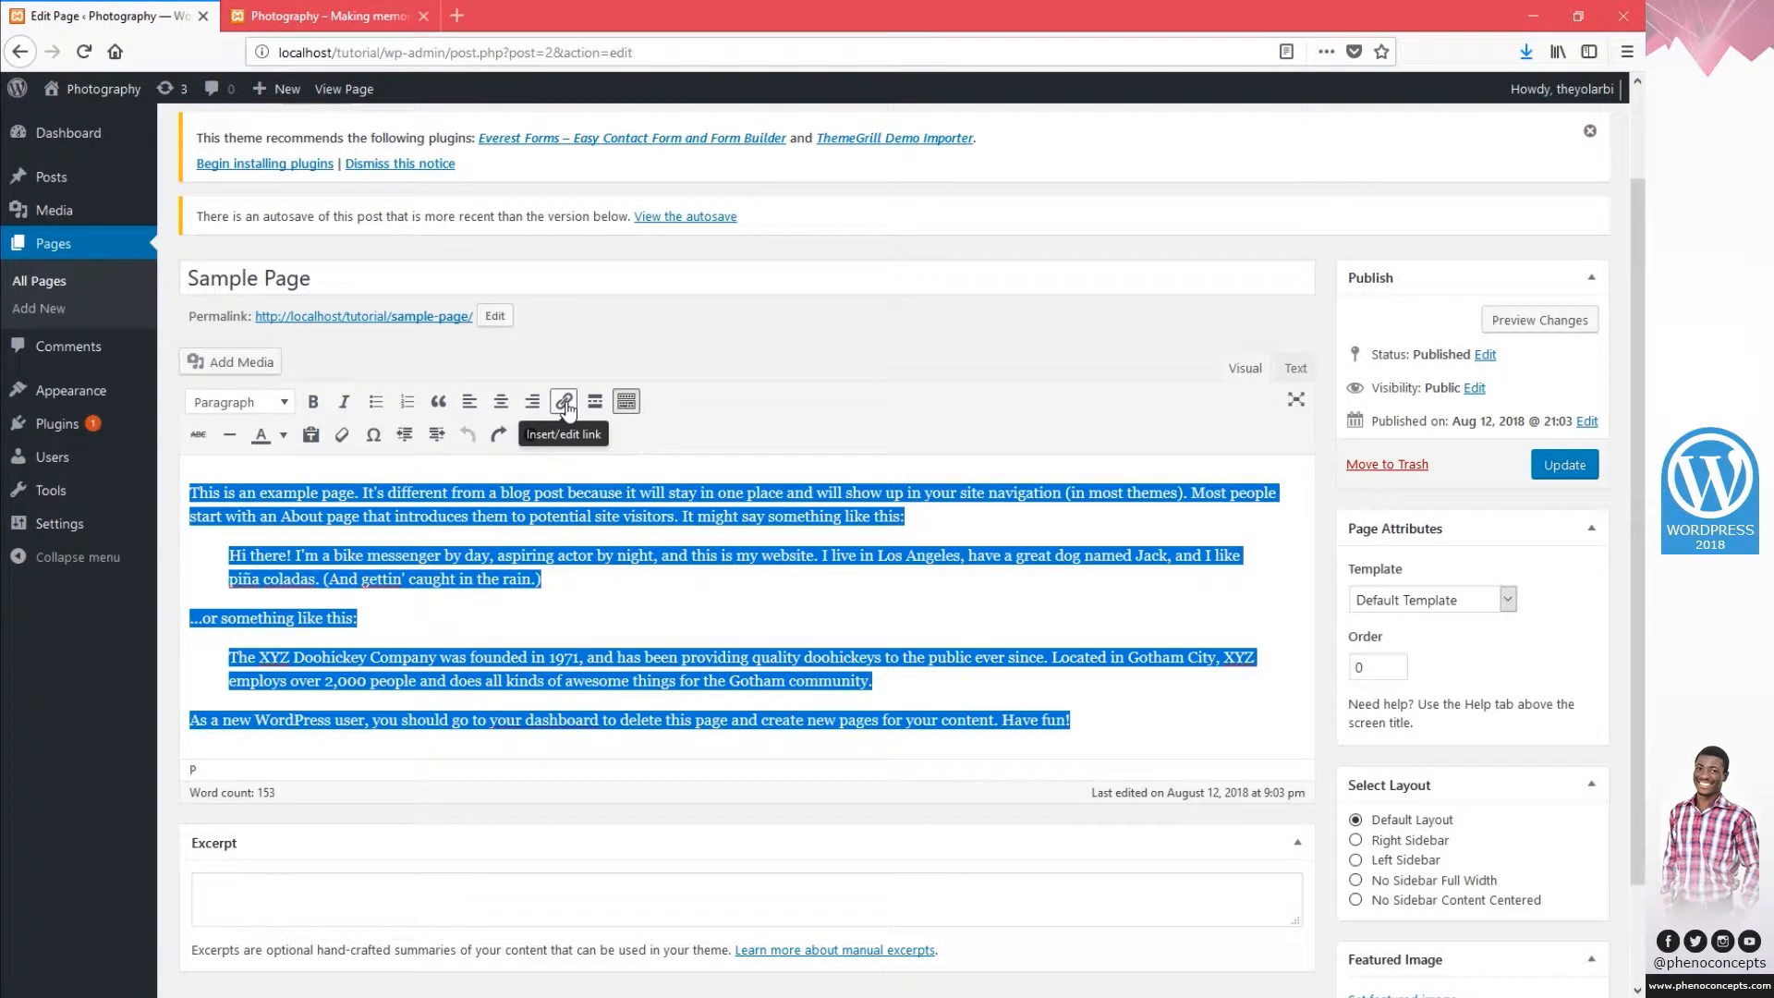
click(586, 570)
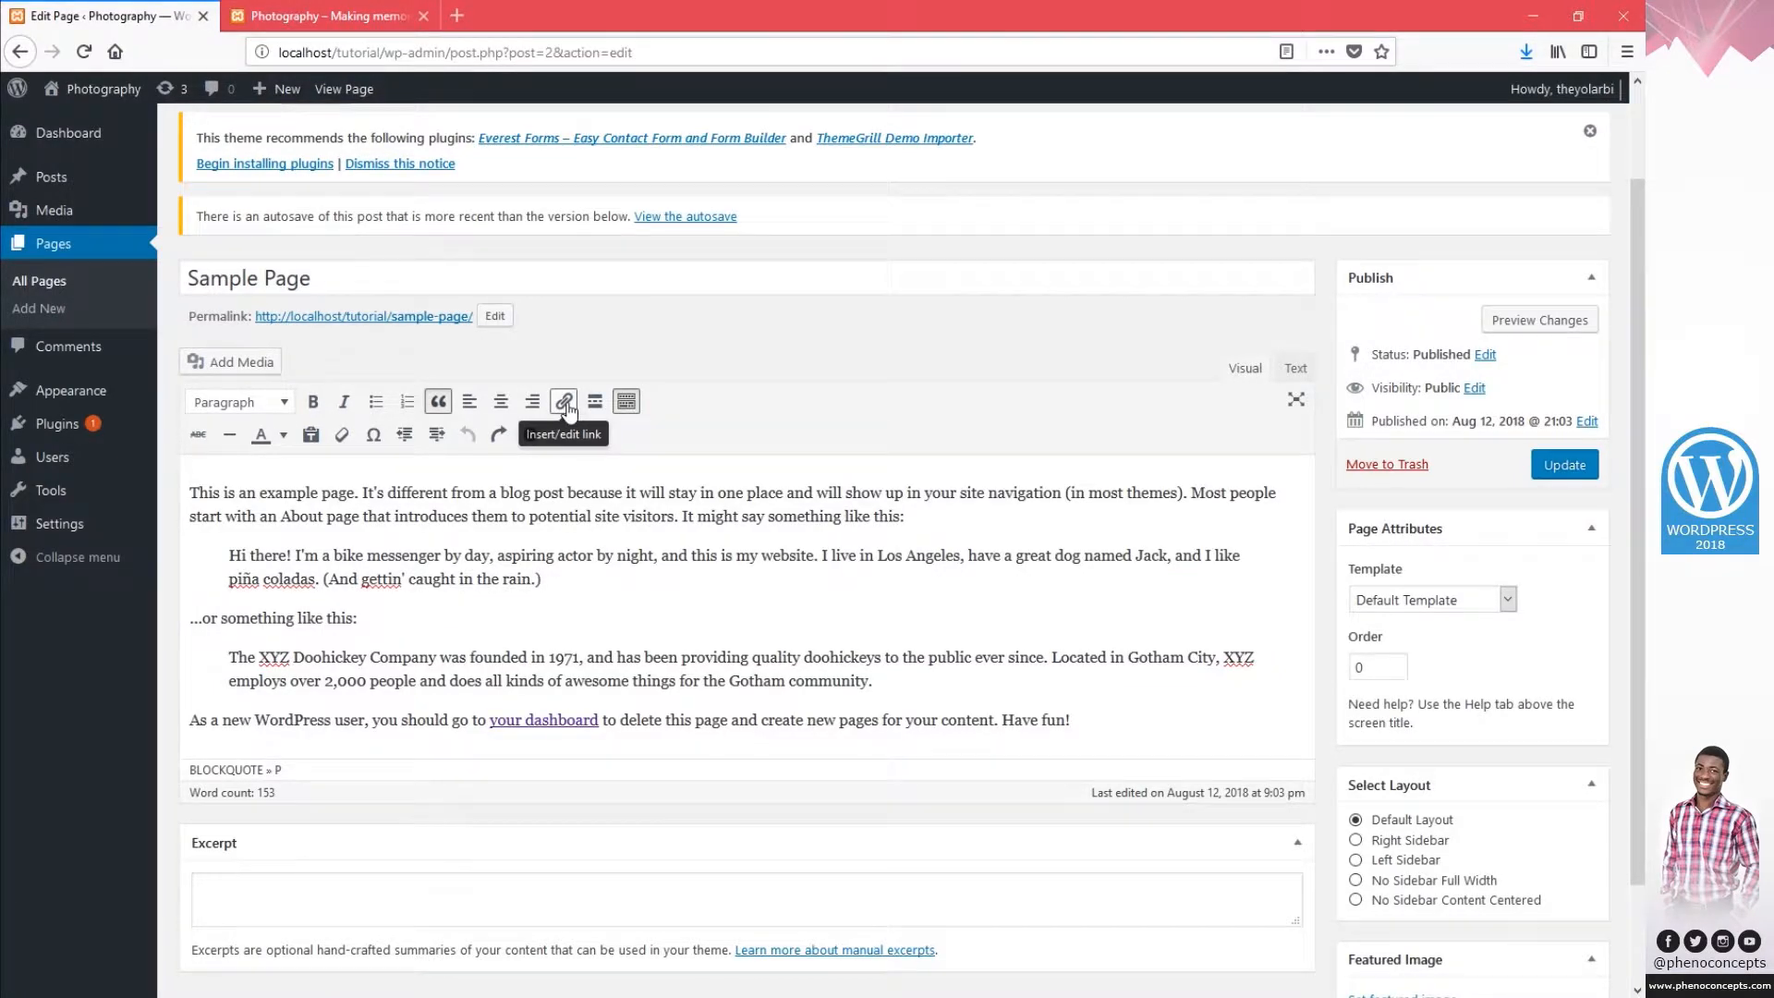
click(625, 401)
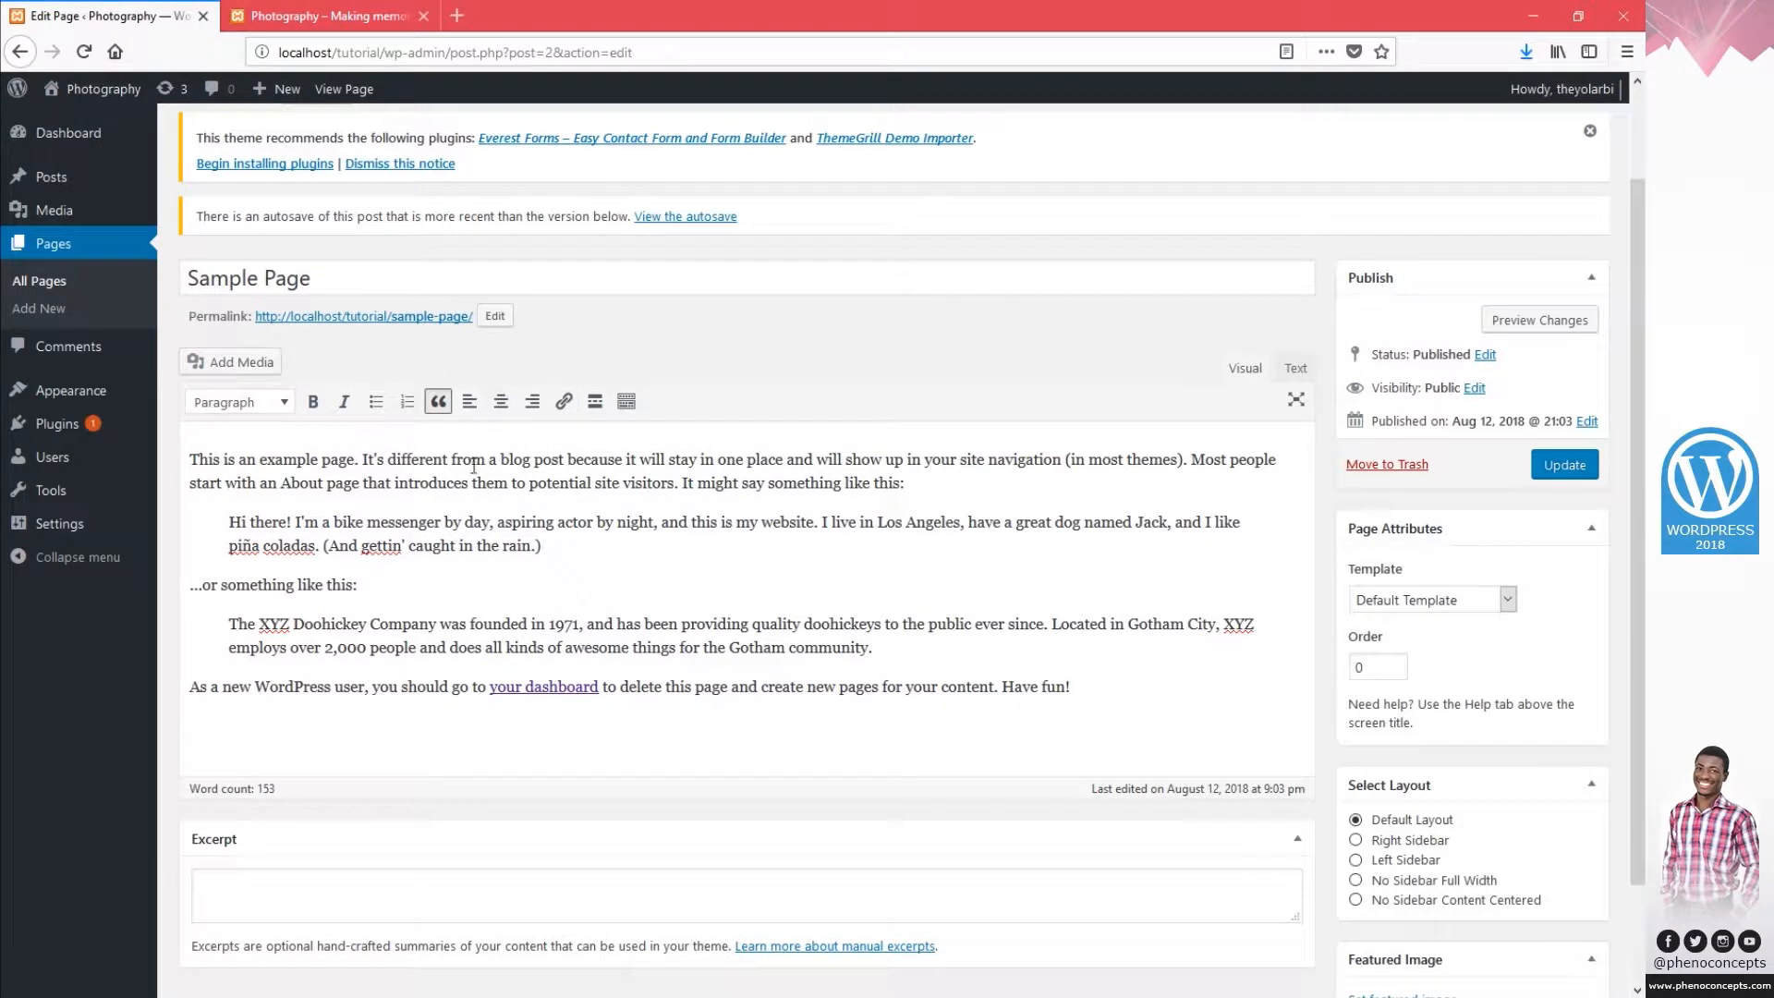
click(596, 401)
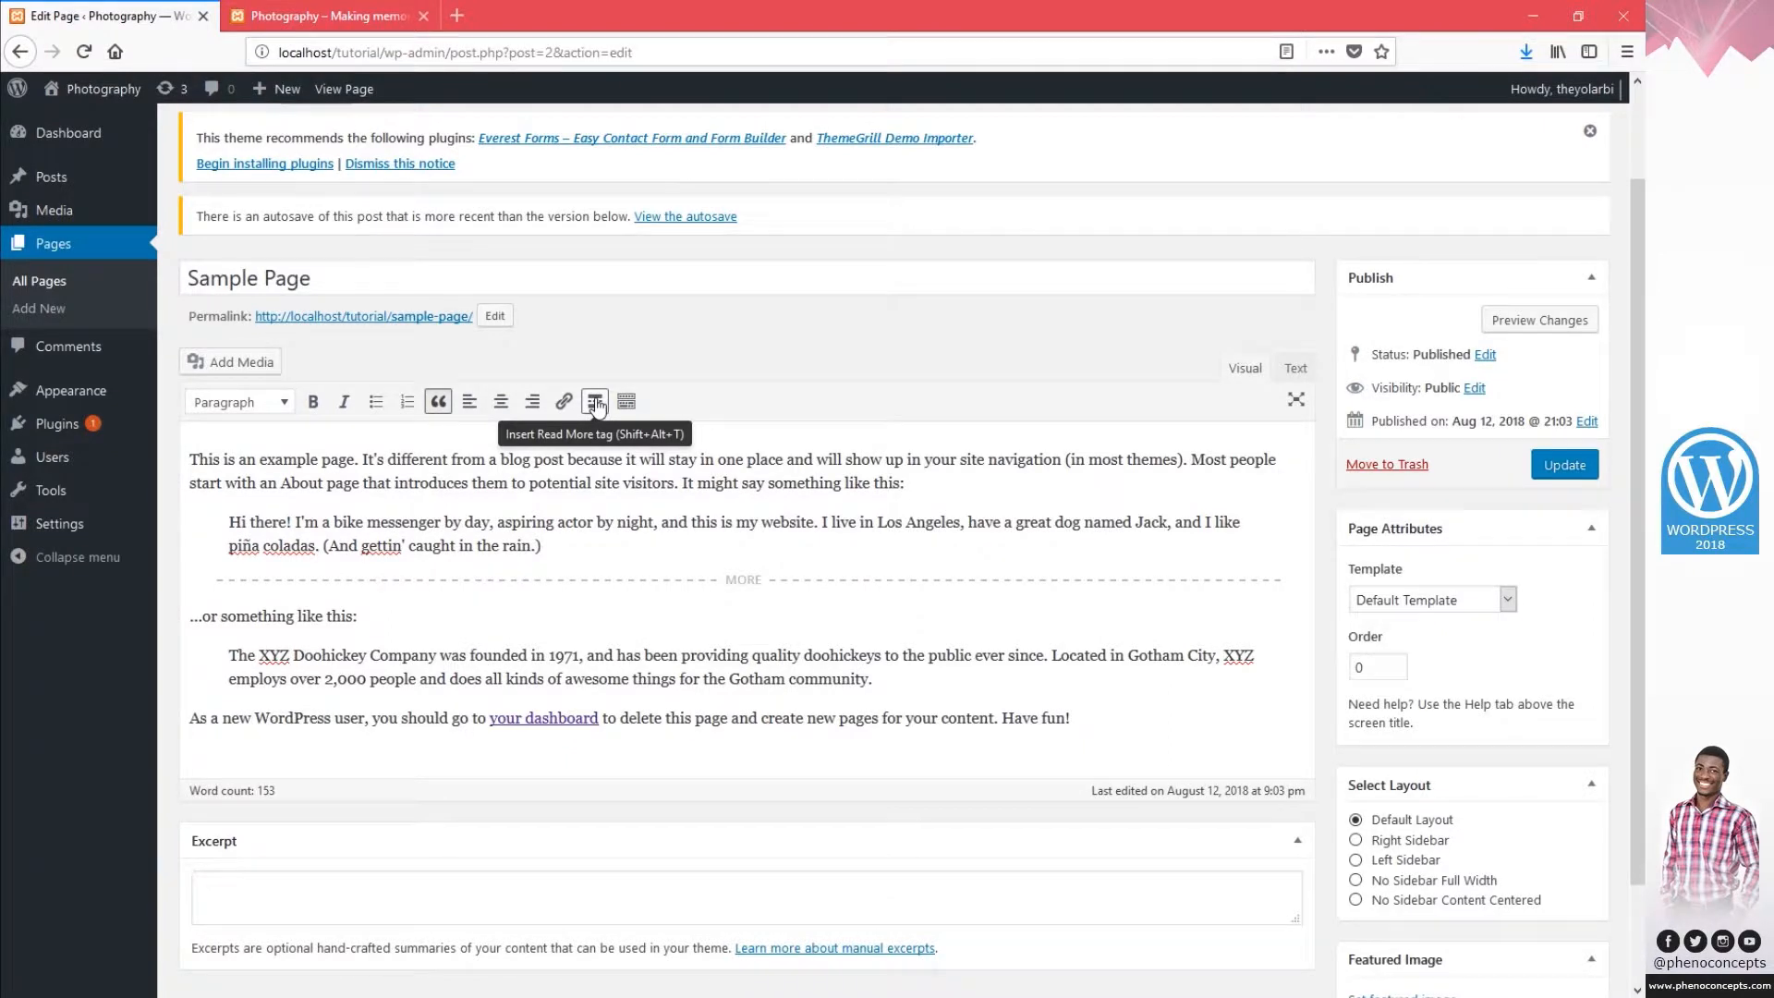
Add an empty paragraph below the Read More tag, and delete both the paragraph and the tag.
click(694, 580)
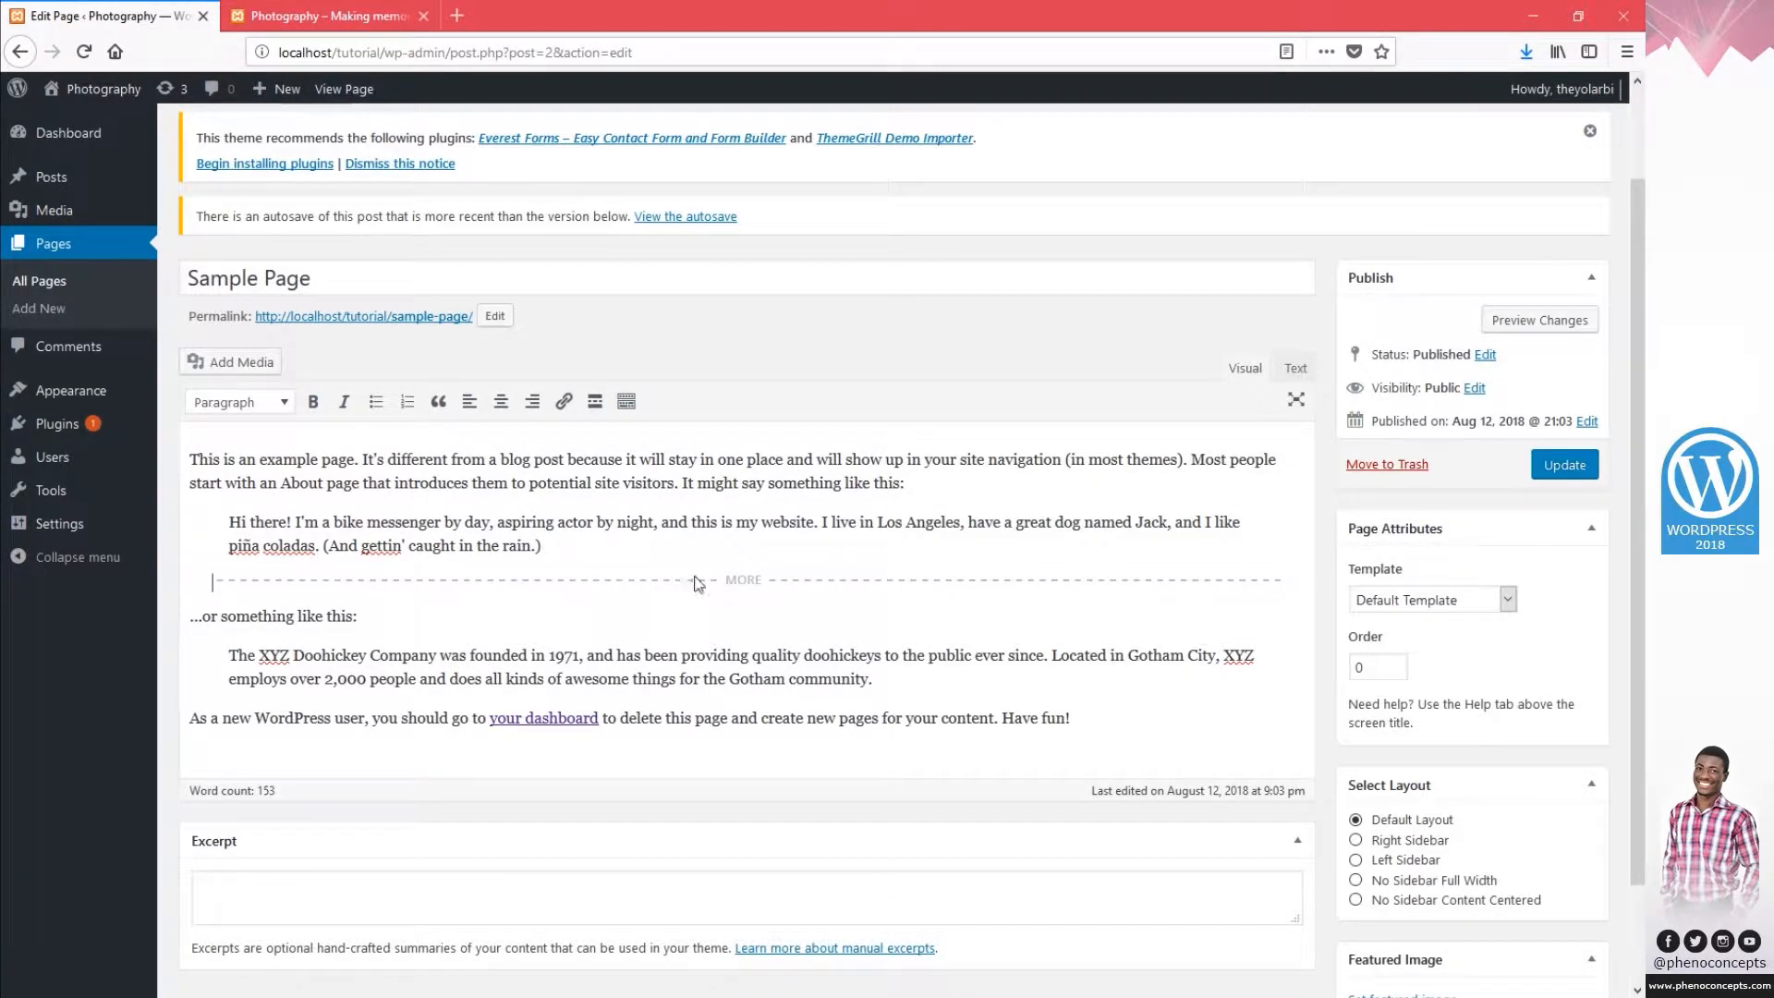
click(754, 592)
key(Return)
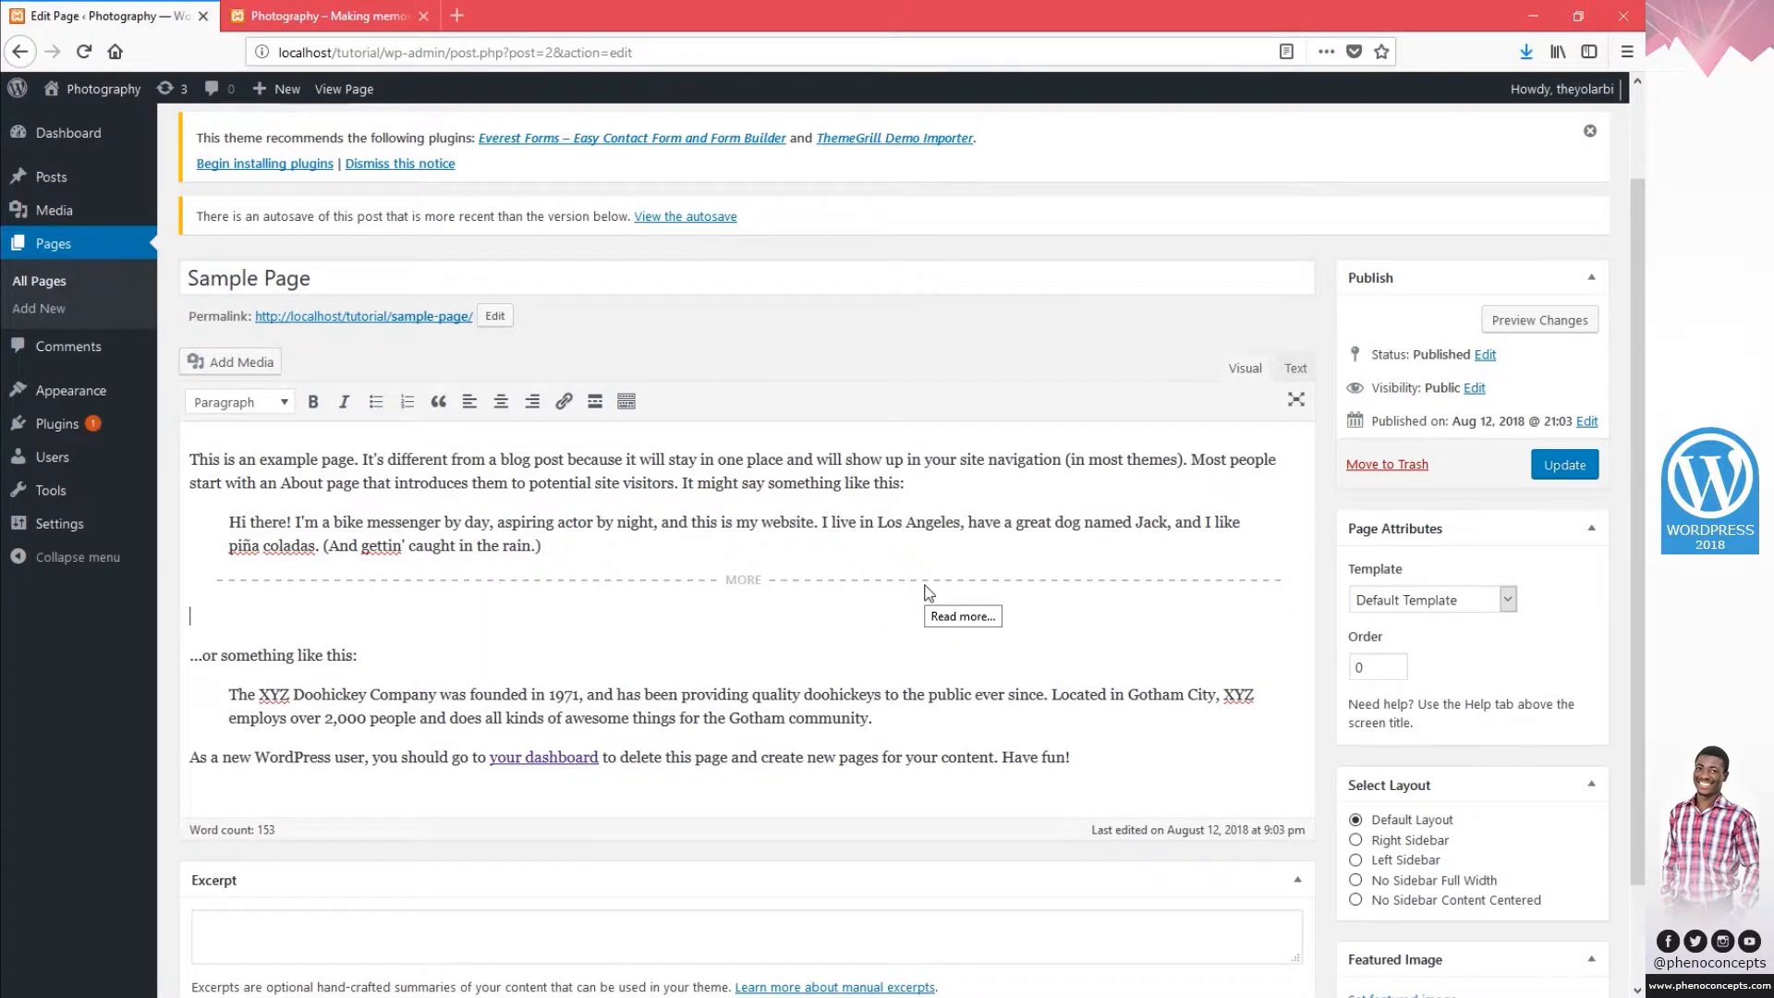
click(766, 579)
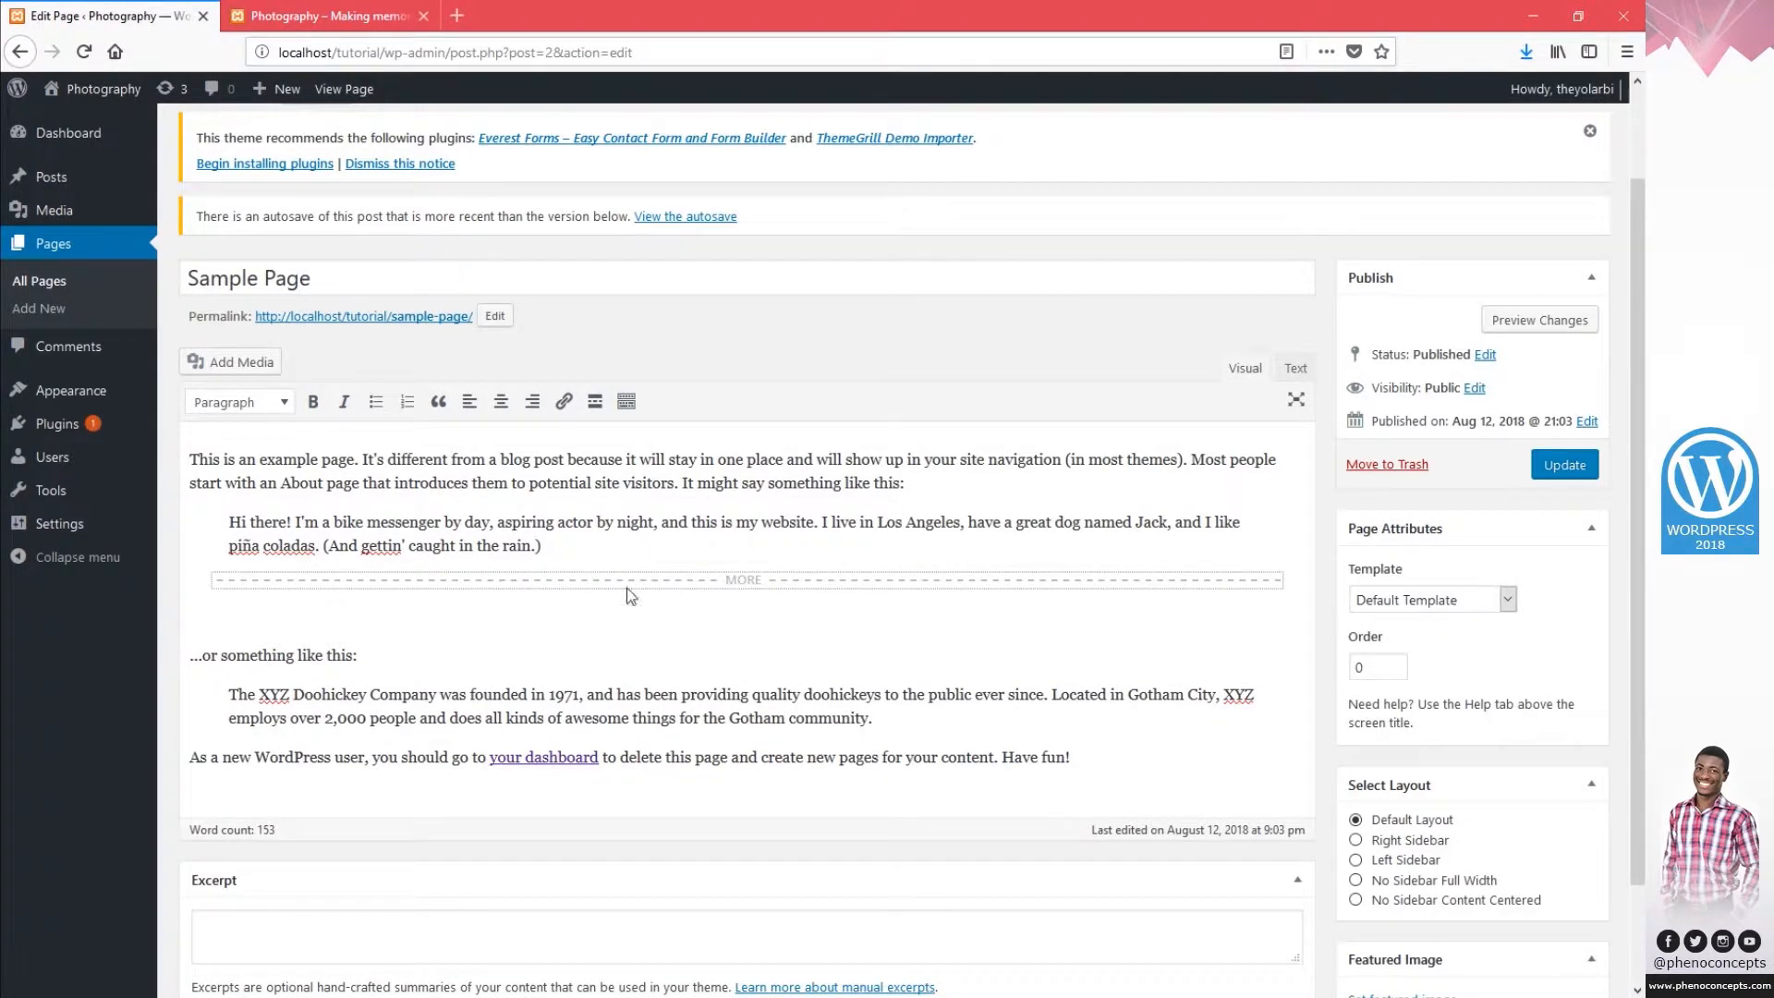
click(686, 610)
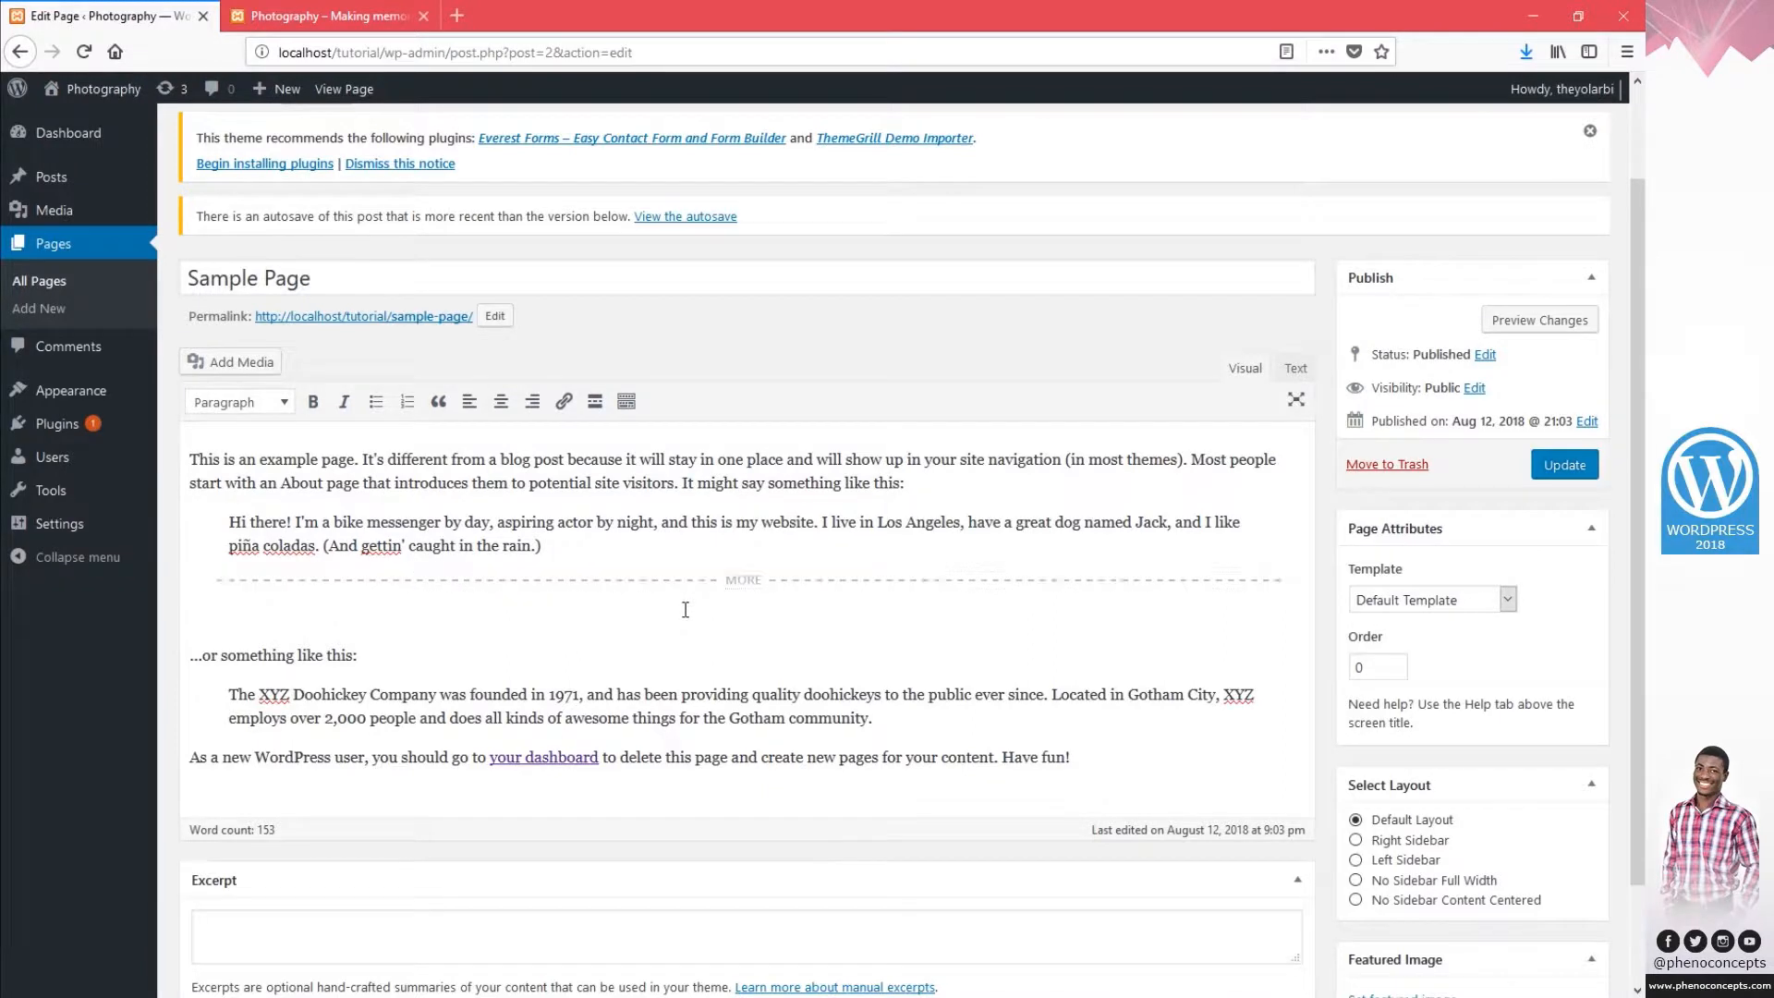
key(BackSpace)
key(BackSpace)
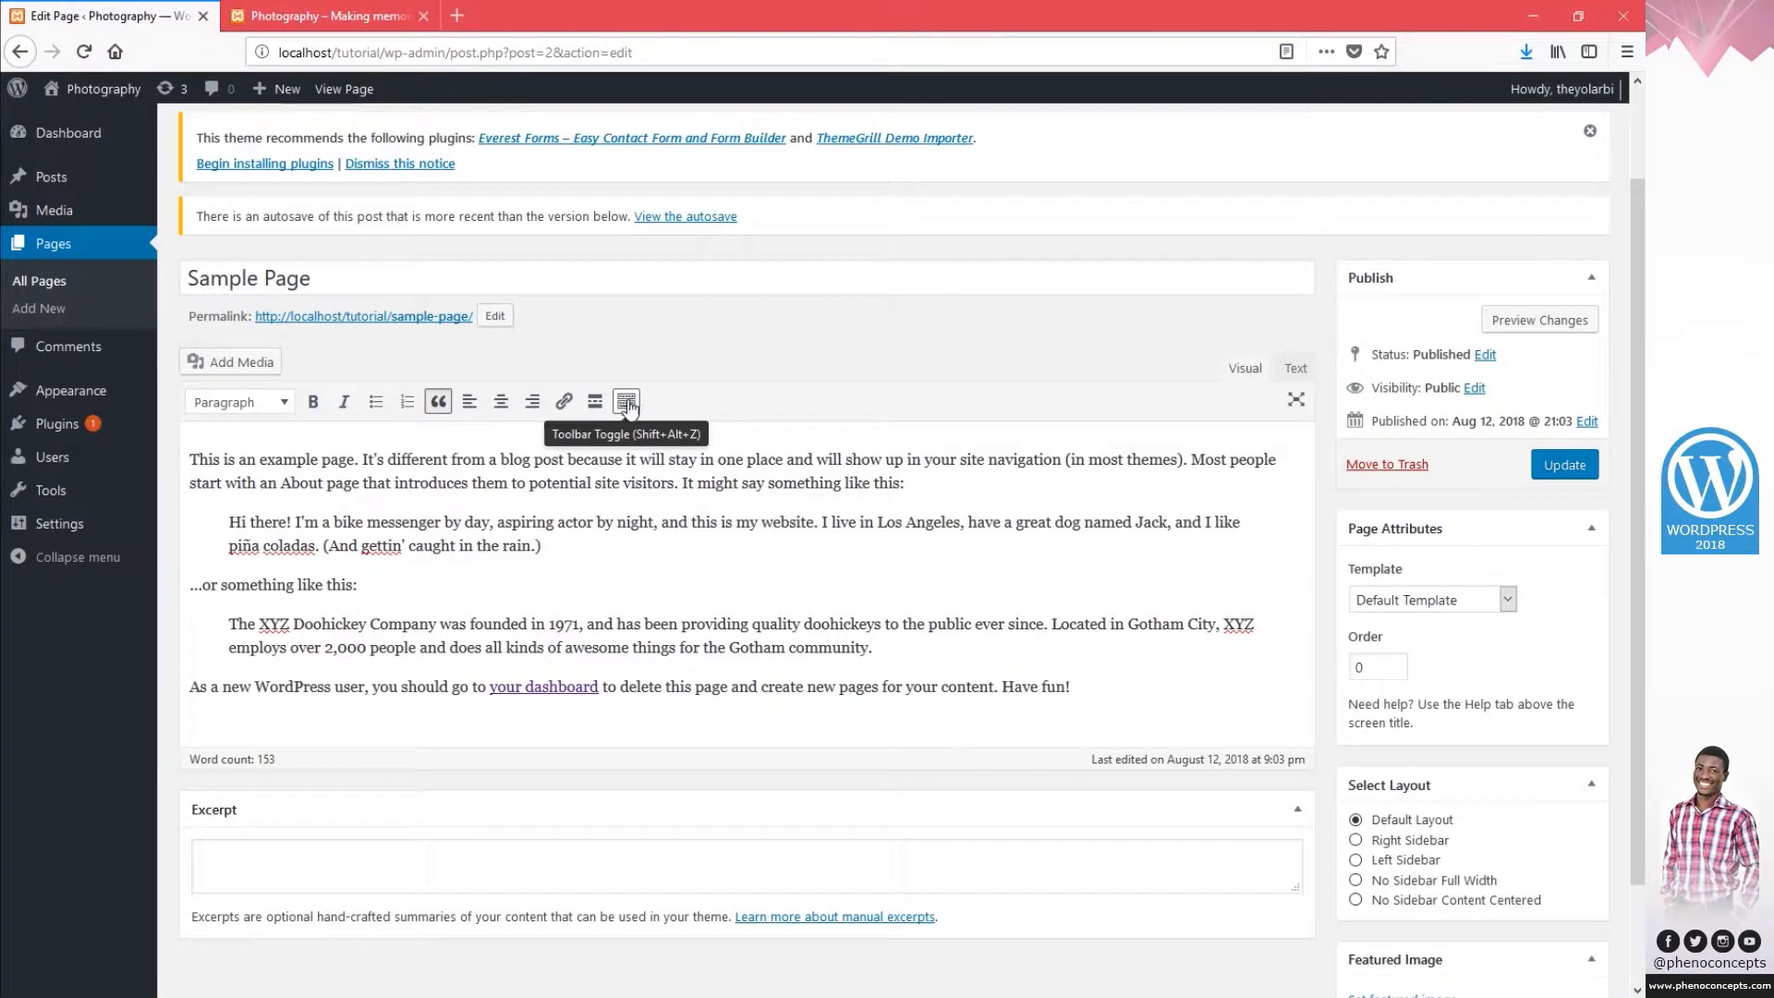
Show the second row of editor formatting tools and strike through the opening paragraph and first blockquote.
click(625, 403)
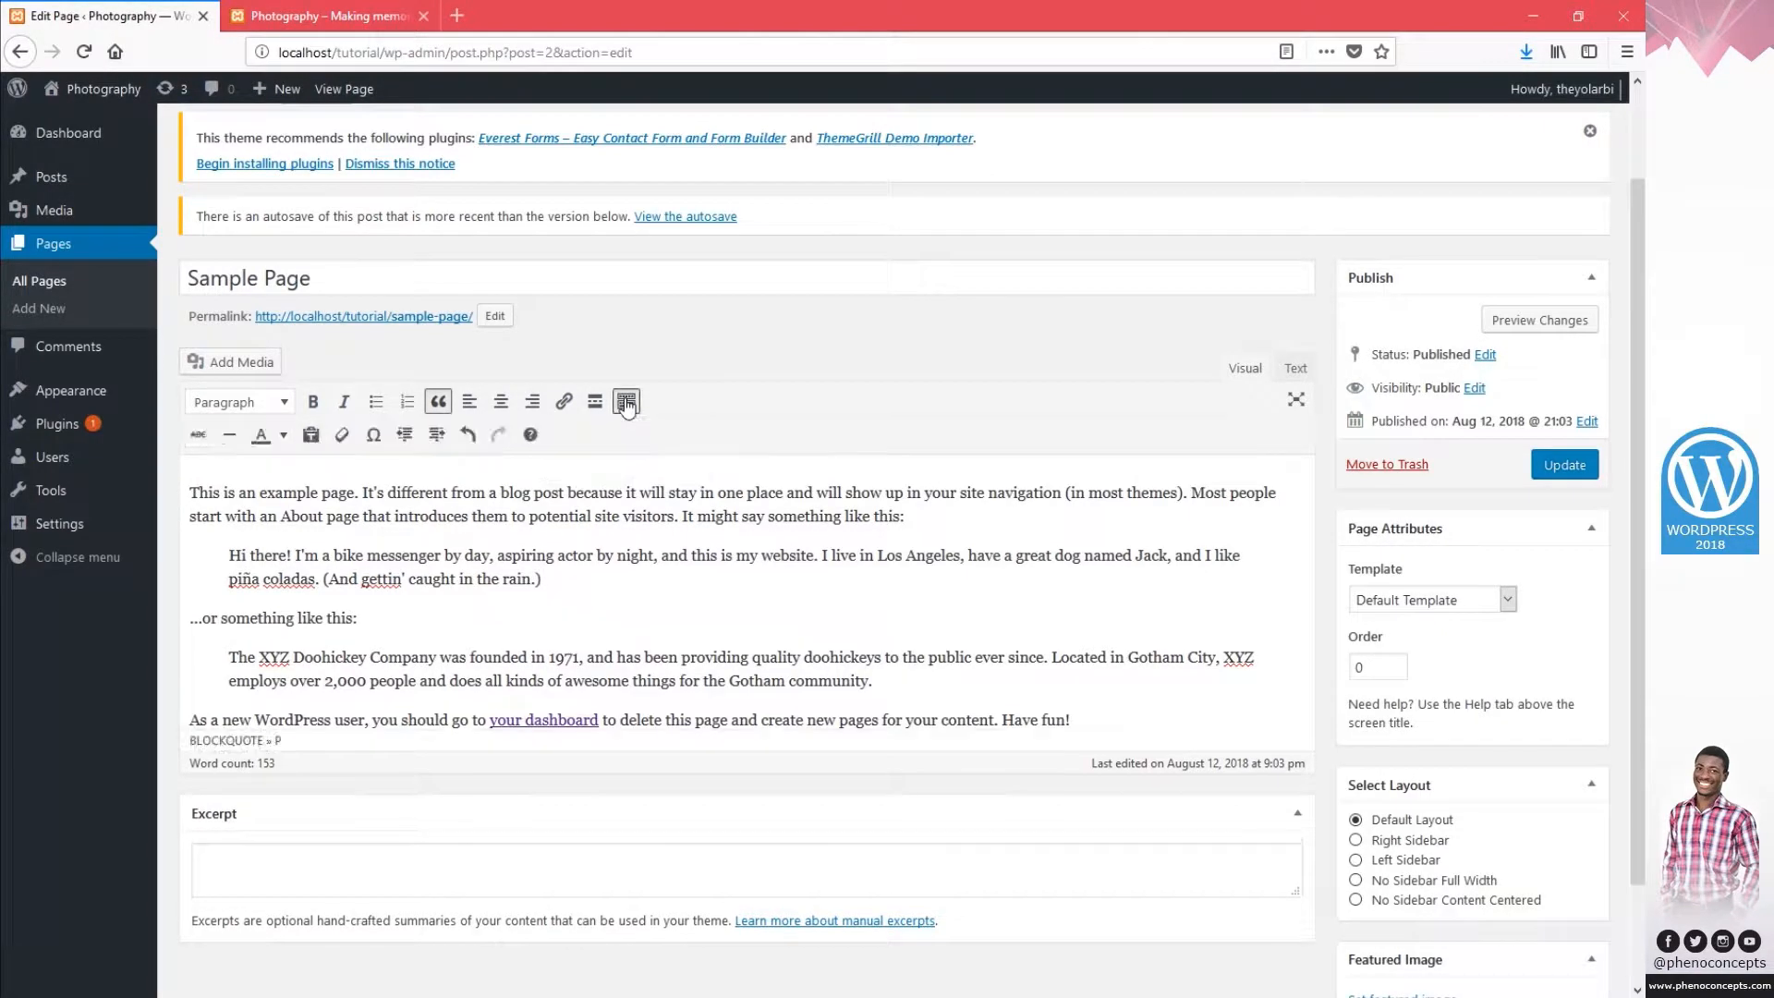
mouse_move(165, 440)
click(472, 469)
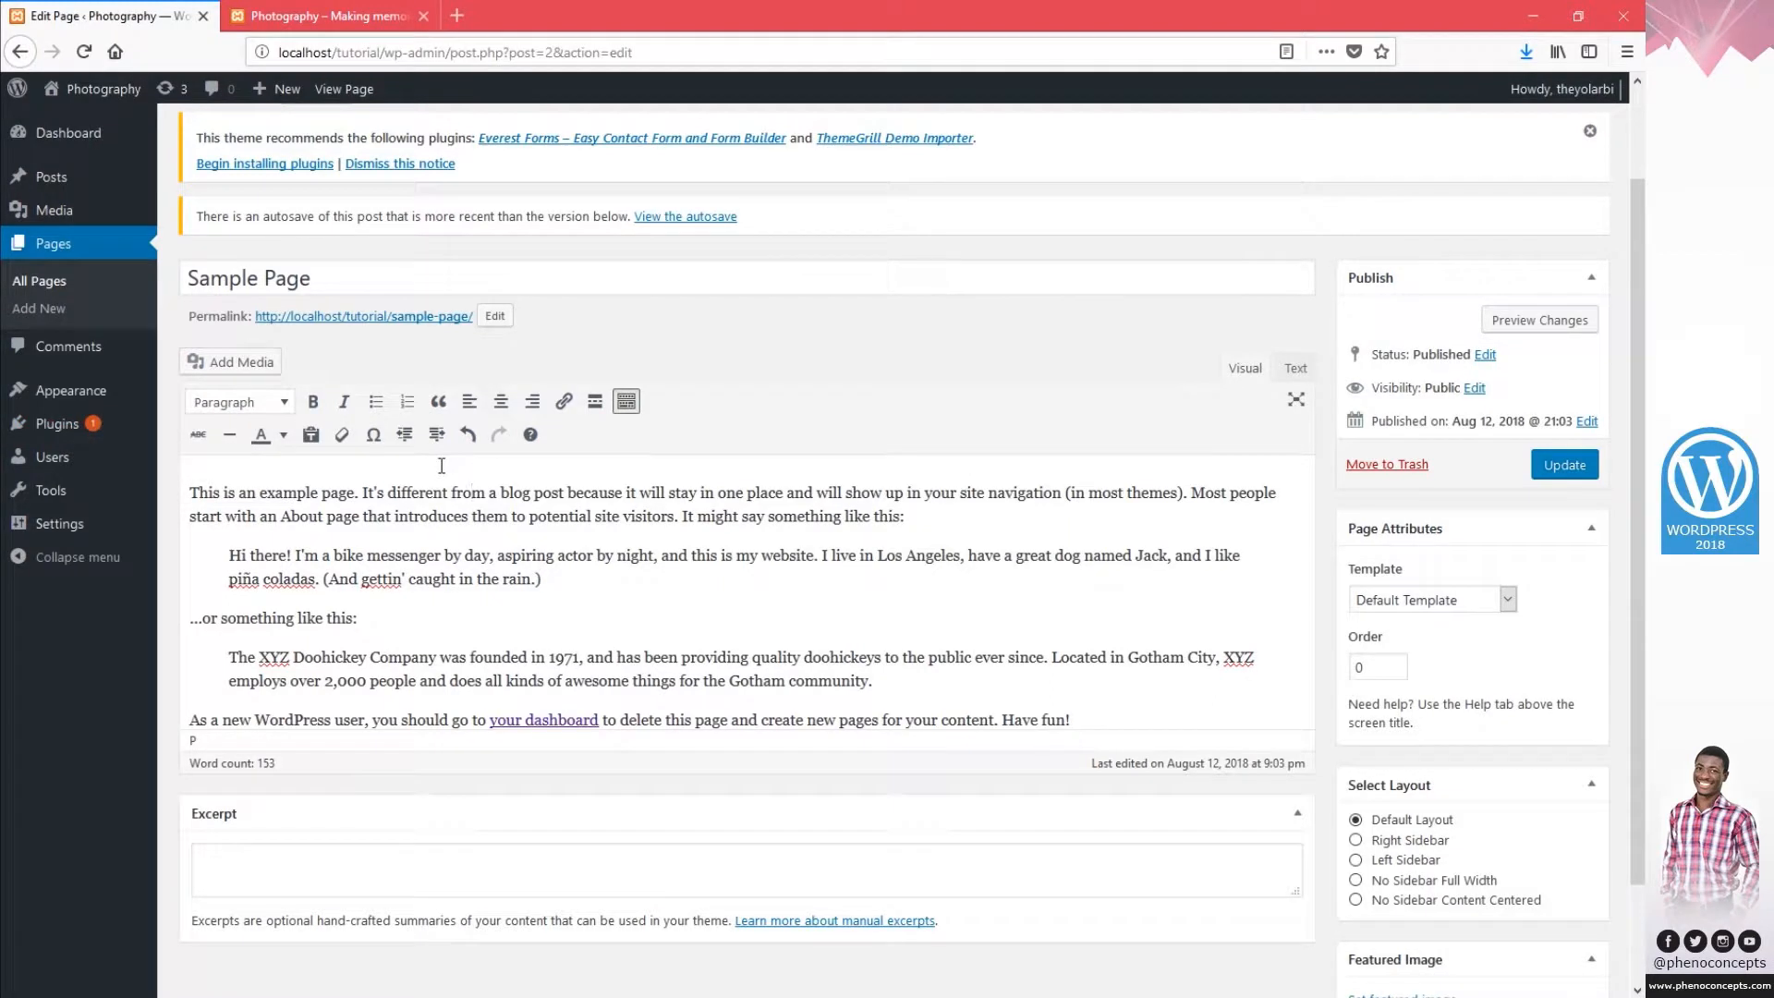
drag(546, 574, 189, 484)
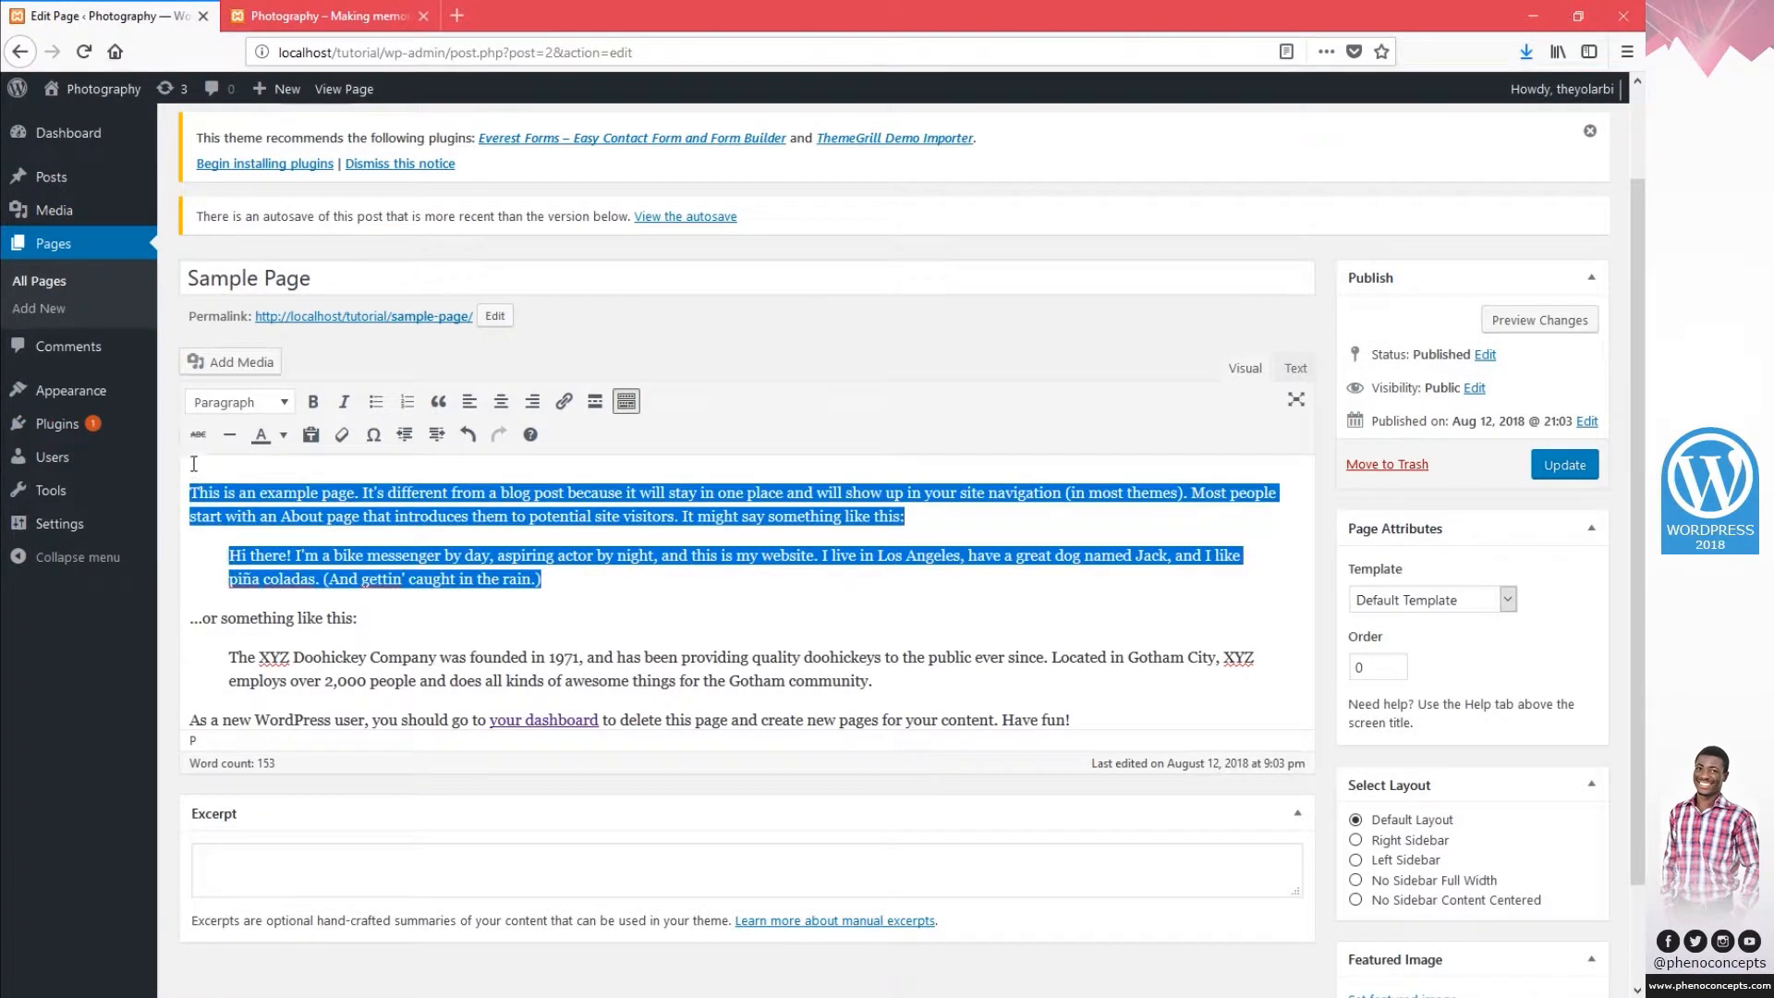
click(198, 434)
click(427, 545)
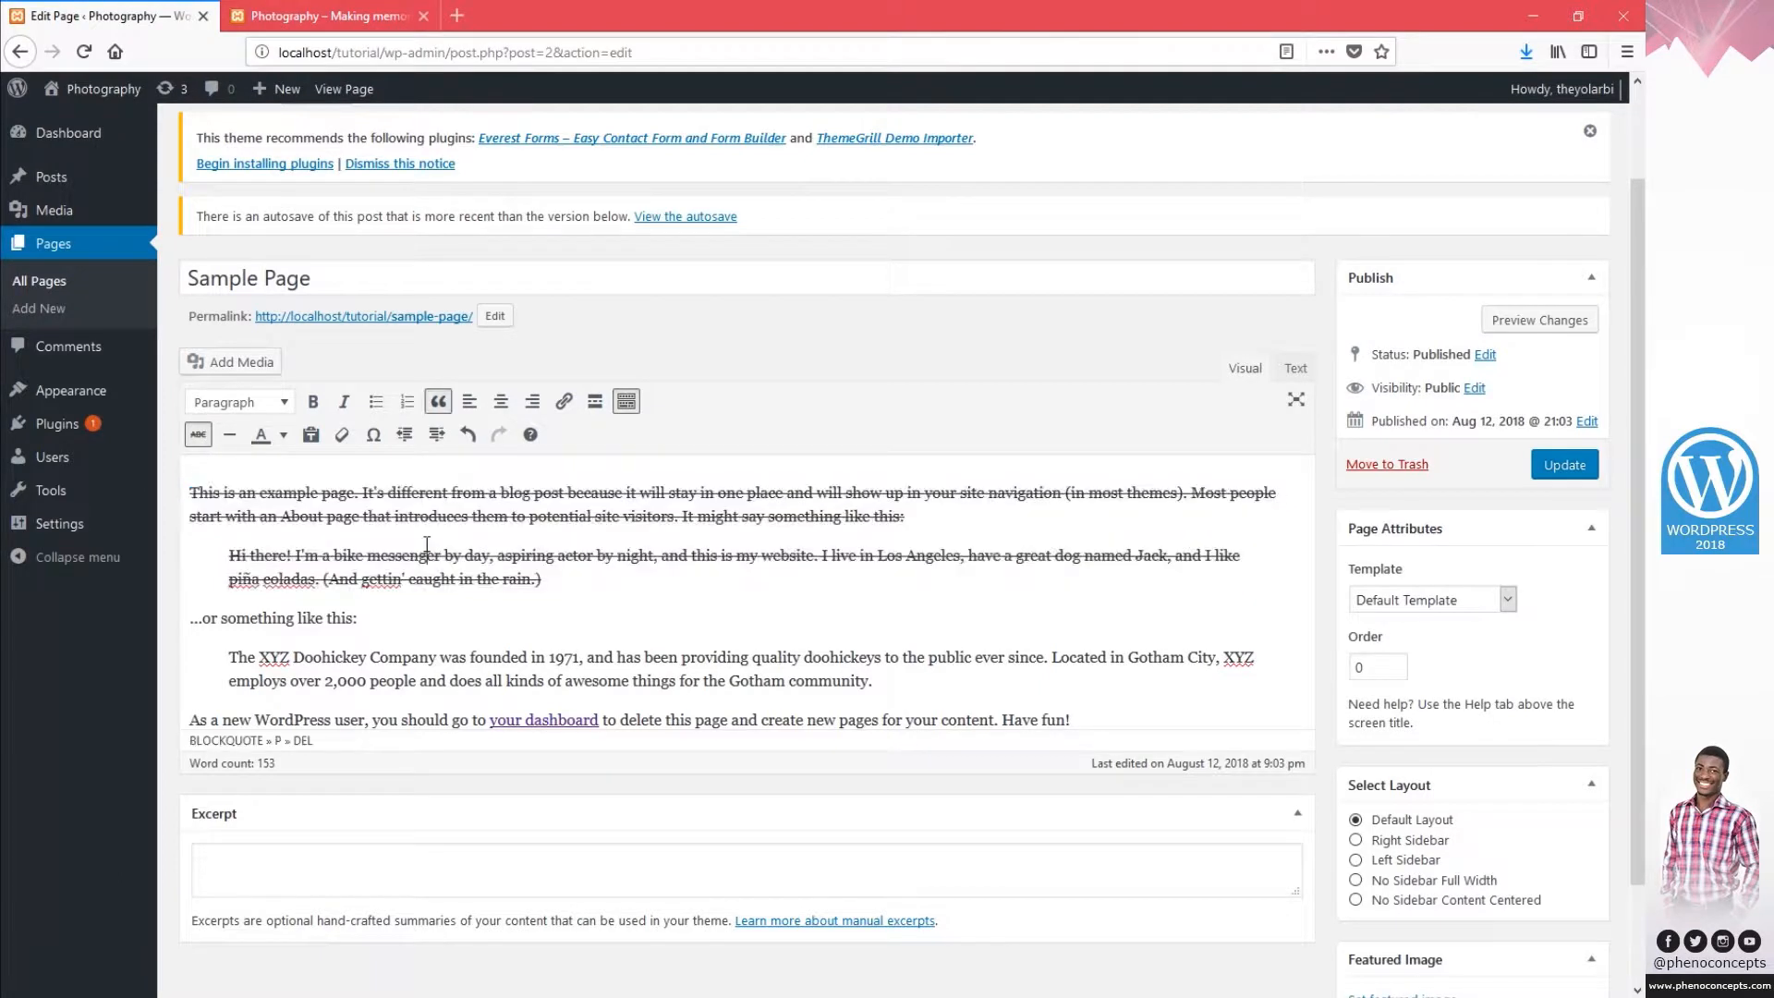
Remove the strikethrough from the opening paragraph and the first blockquote.
drag(545, 580, 189, 486)
click(198, 434)
Insert horizontal lines below the first blockquote and below the "...or something like this:" paragraph.
click(554, 579)
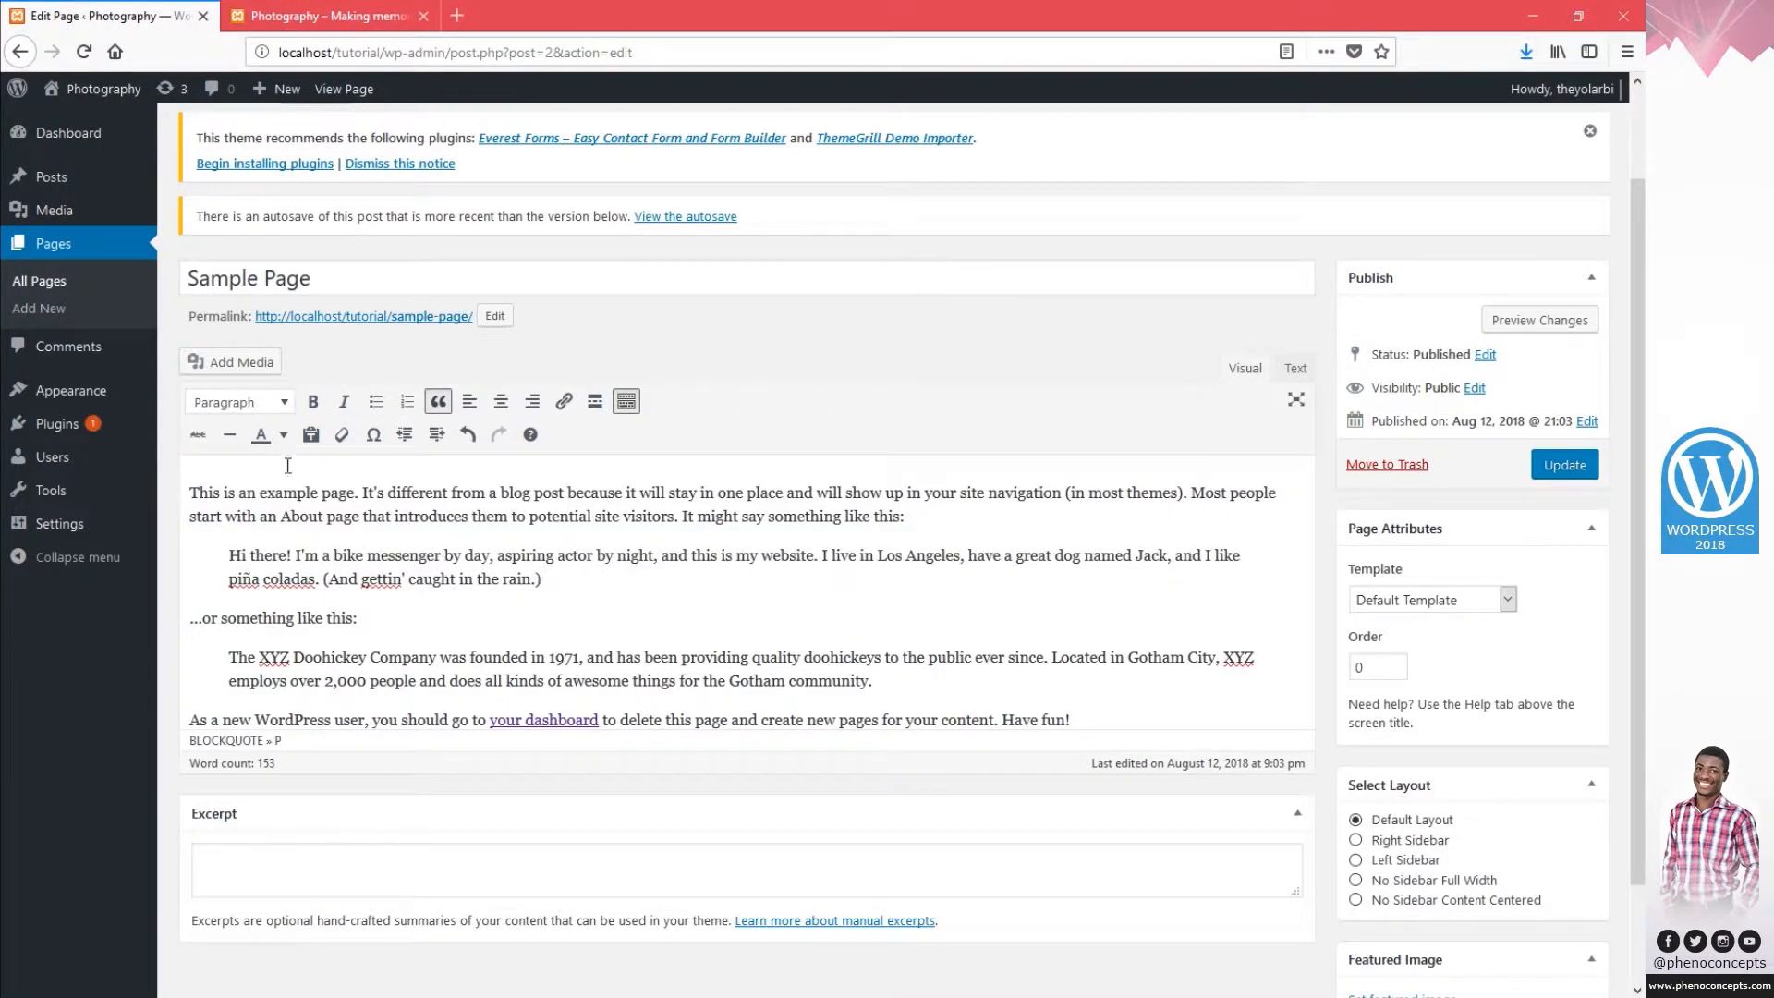
click(230, 436)
click(412, 634)
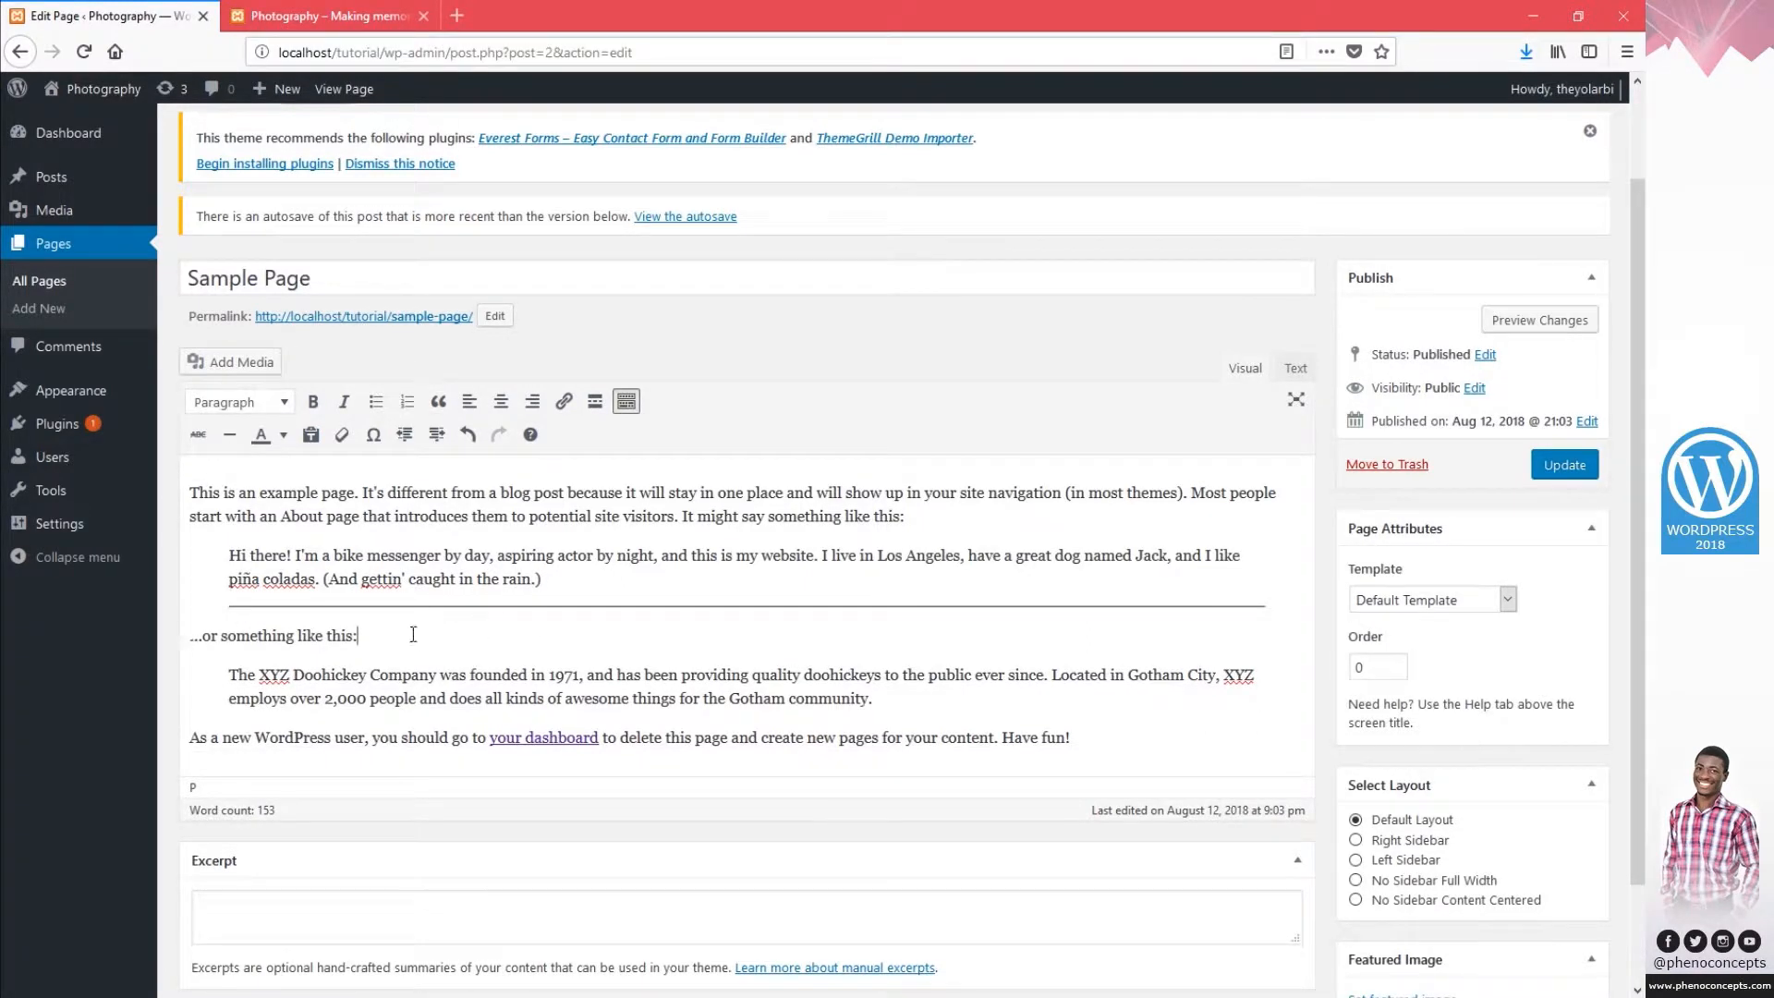
click(230, 435)
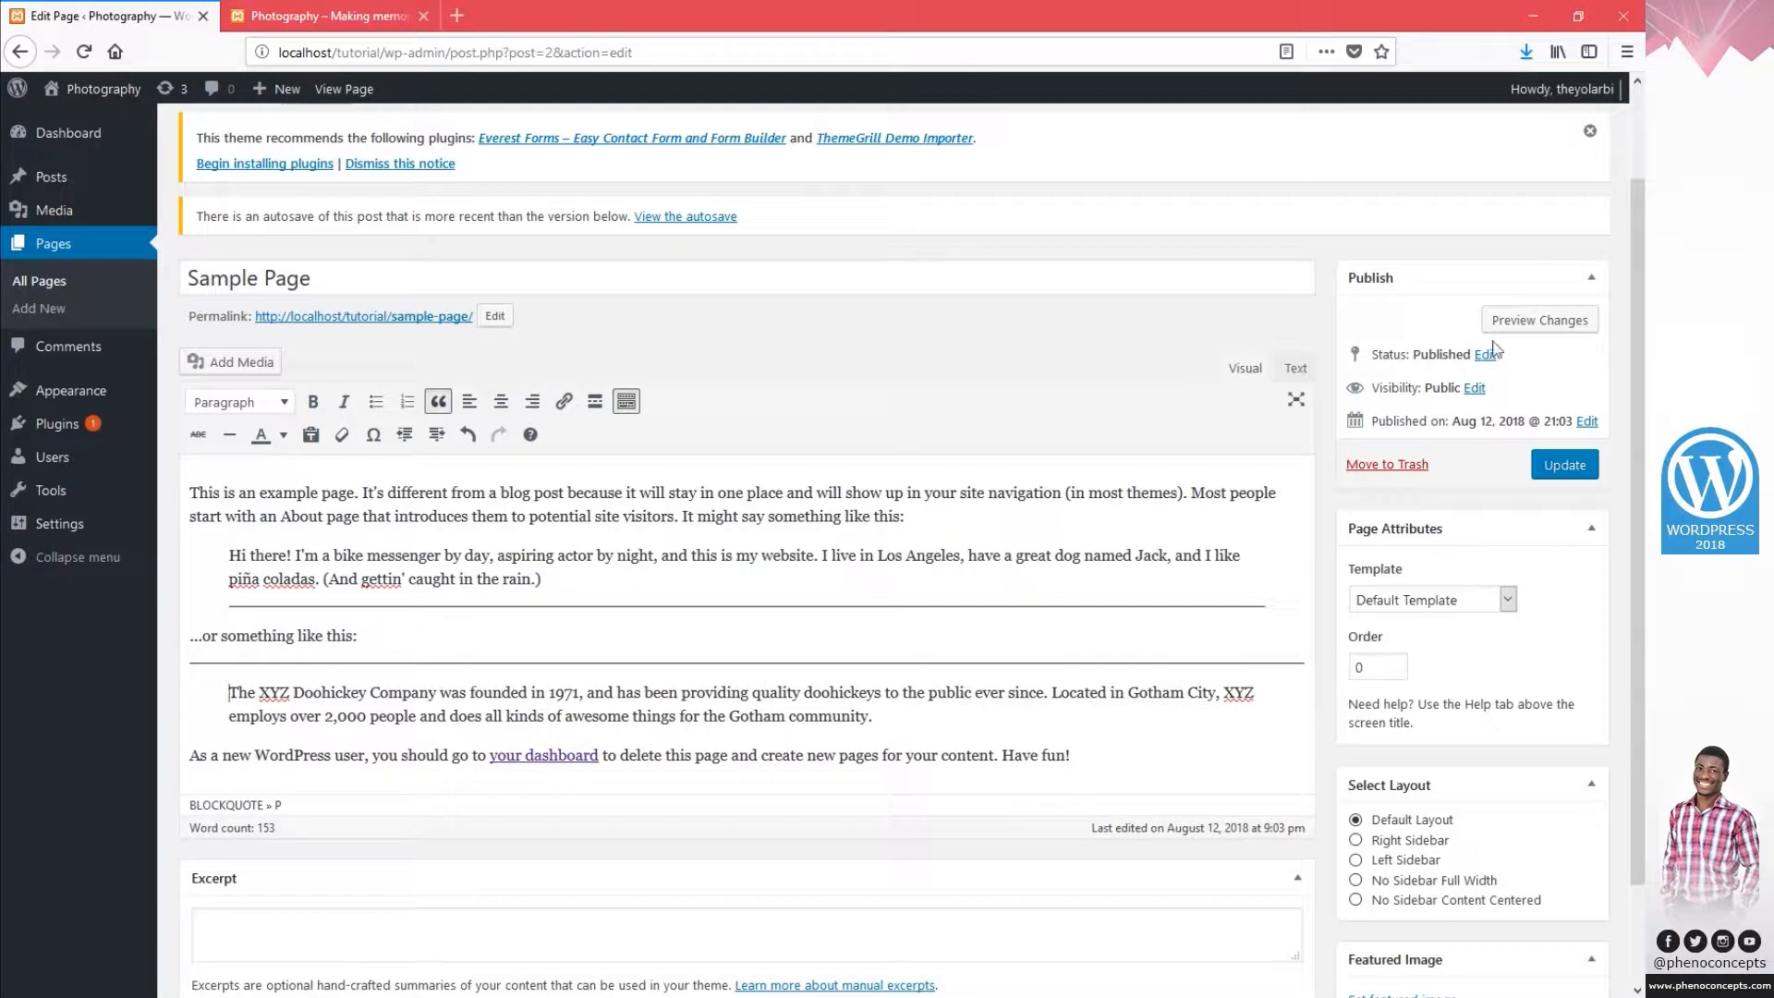
Preview the page changes in the browser, and undo both horizontal lines back in the editor.
click(1535, 321)
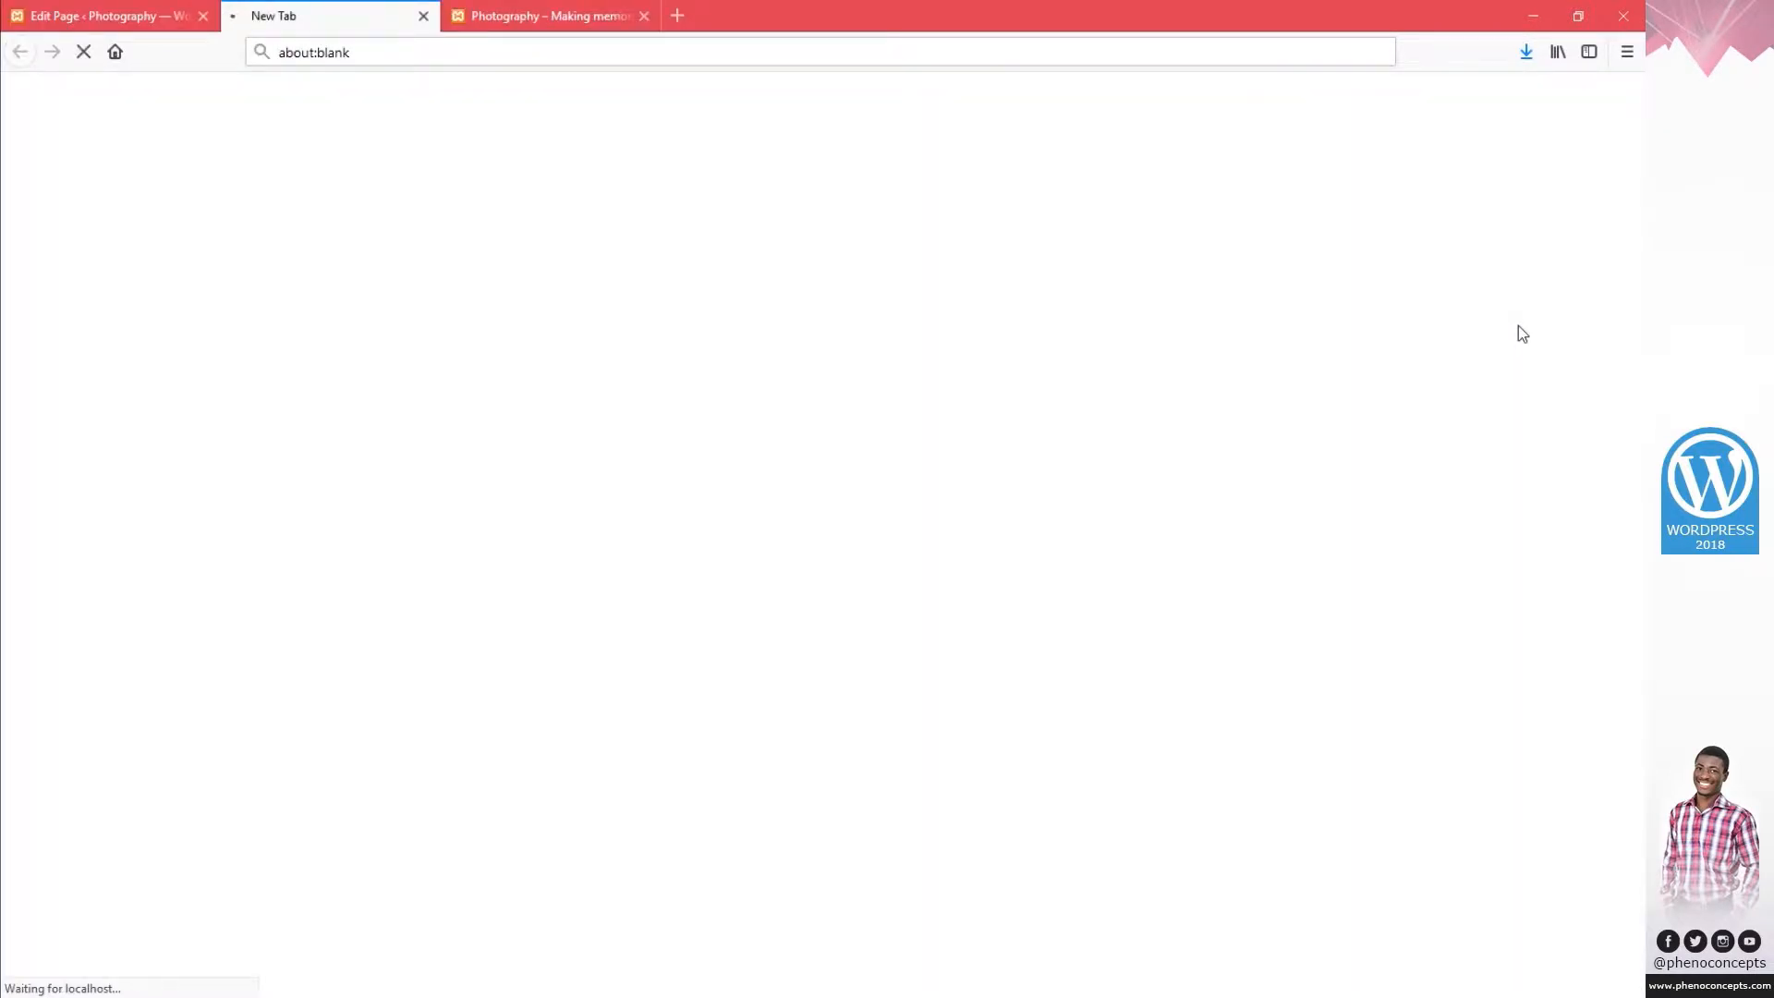
scroll(596, 510, down, 2)
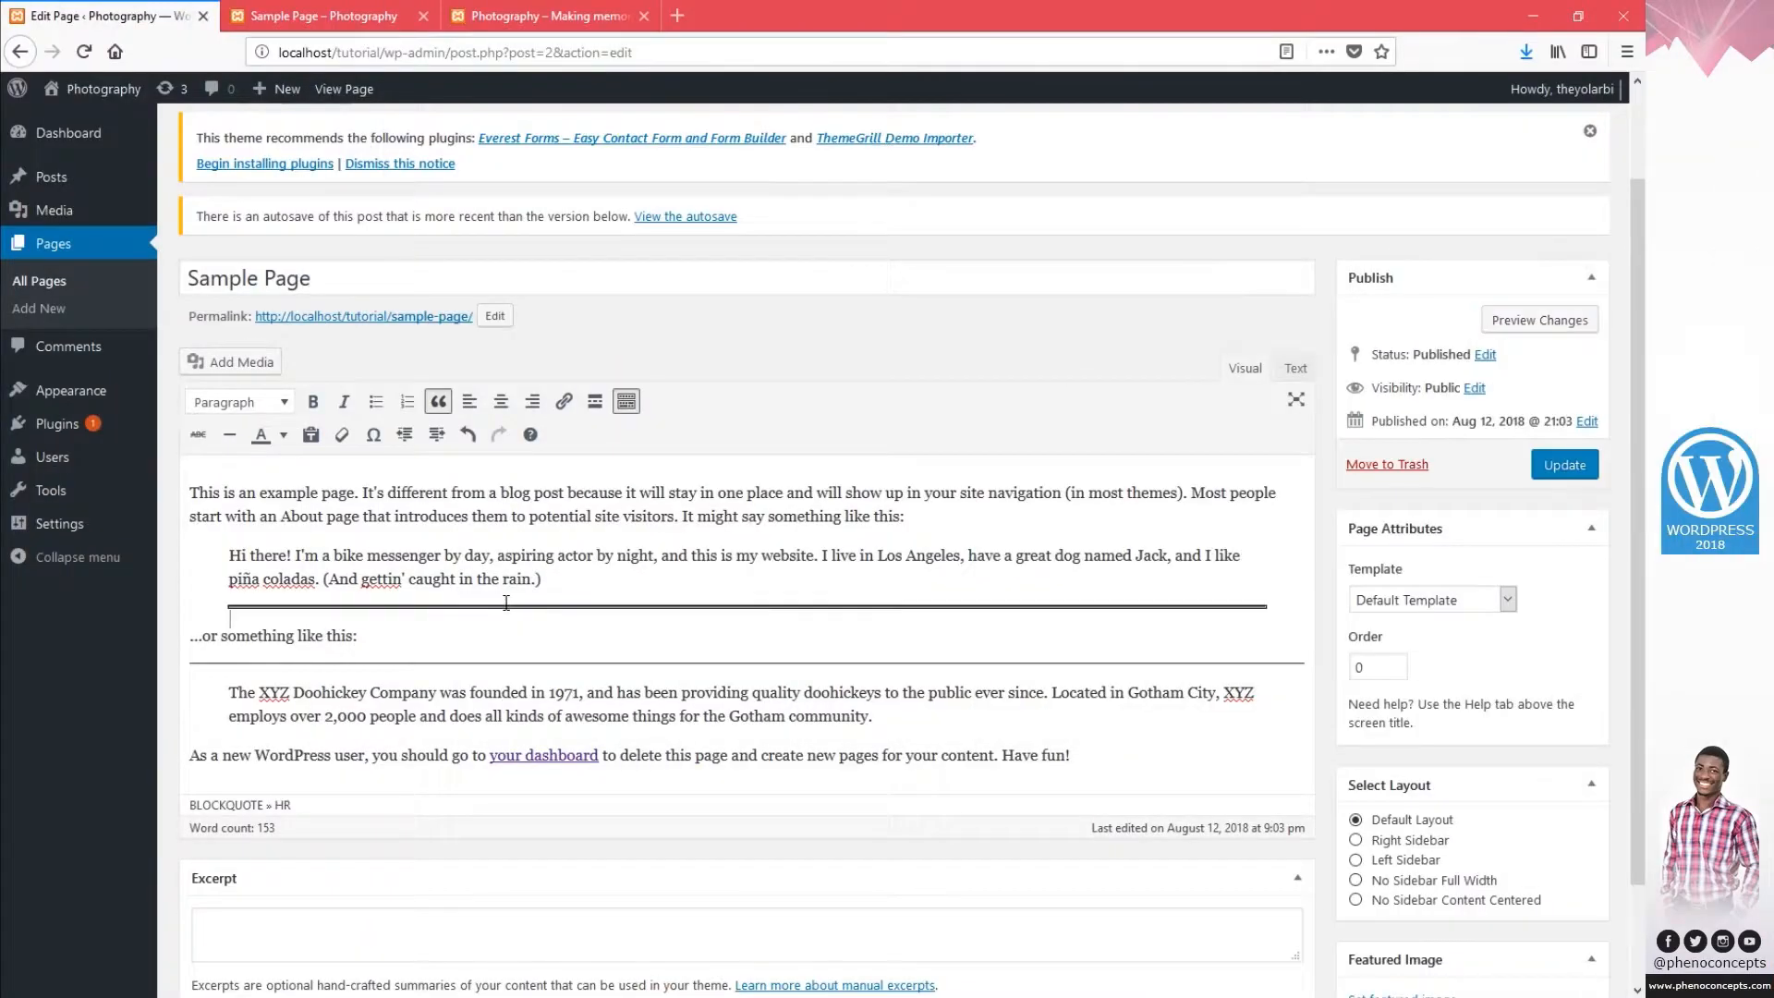
key(ctrl+z)
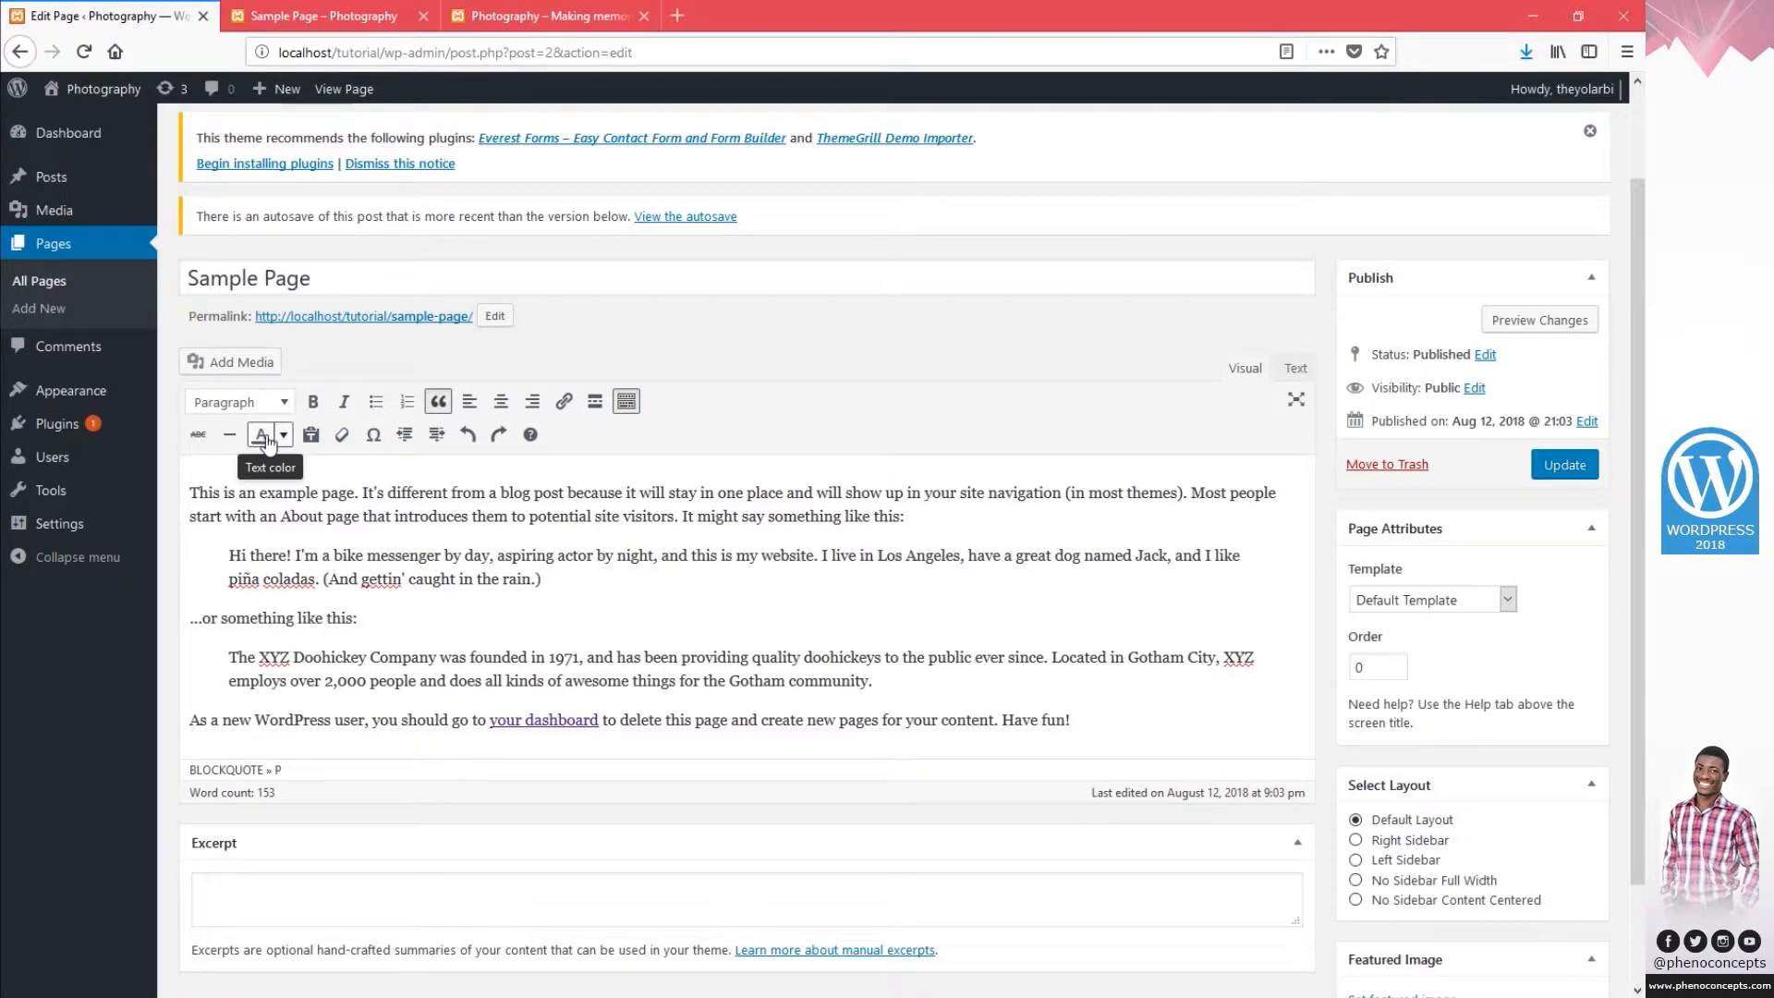
Colour the text of the opening paragraph and first blockquote red.
drag(637, 610, 158, 469)
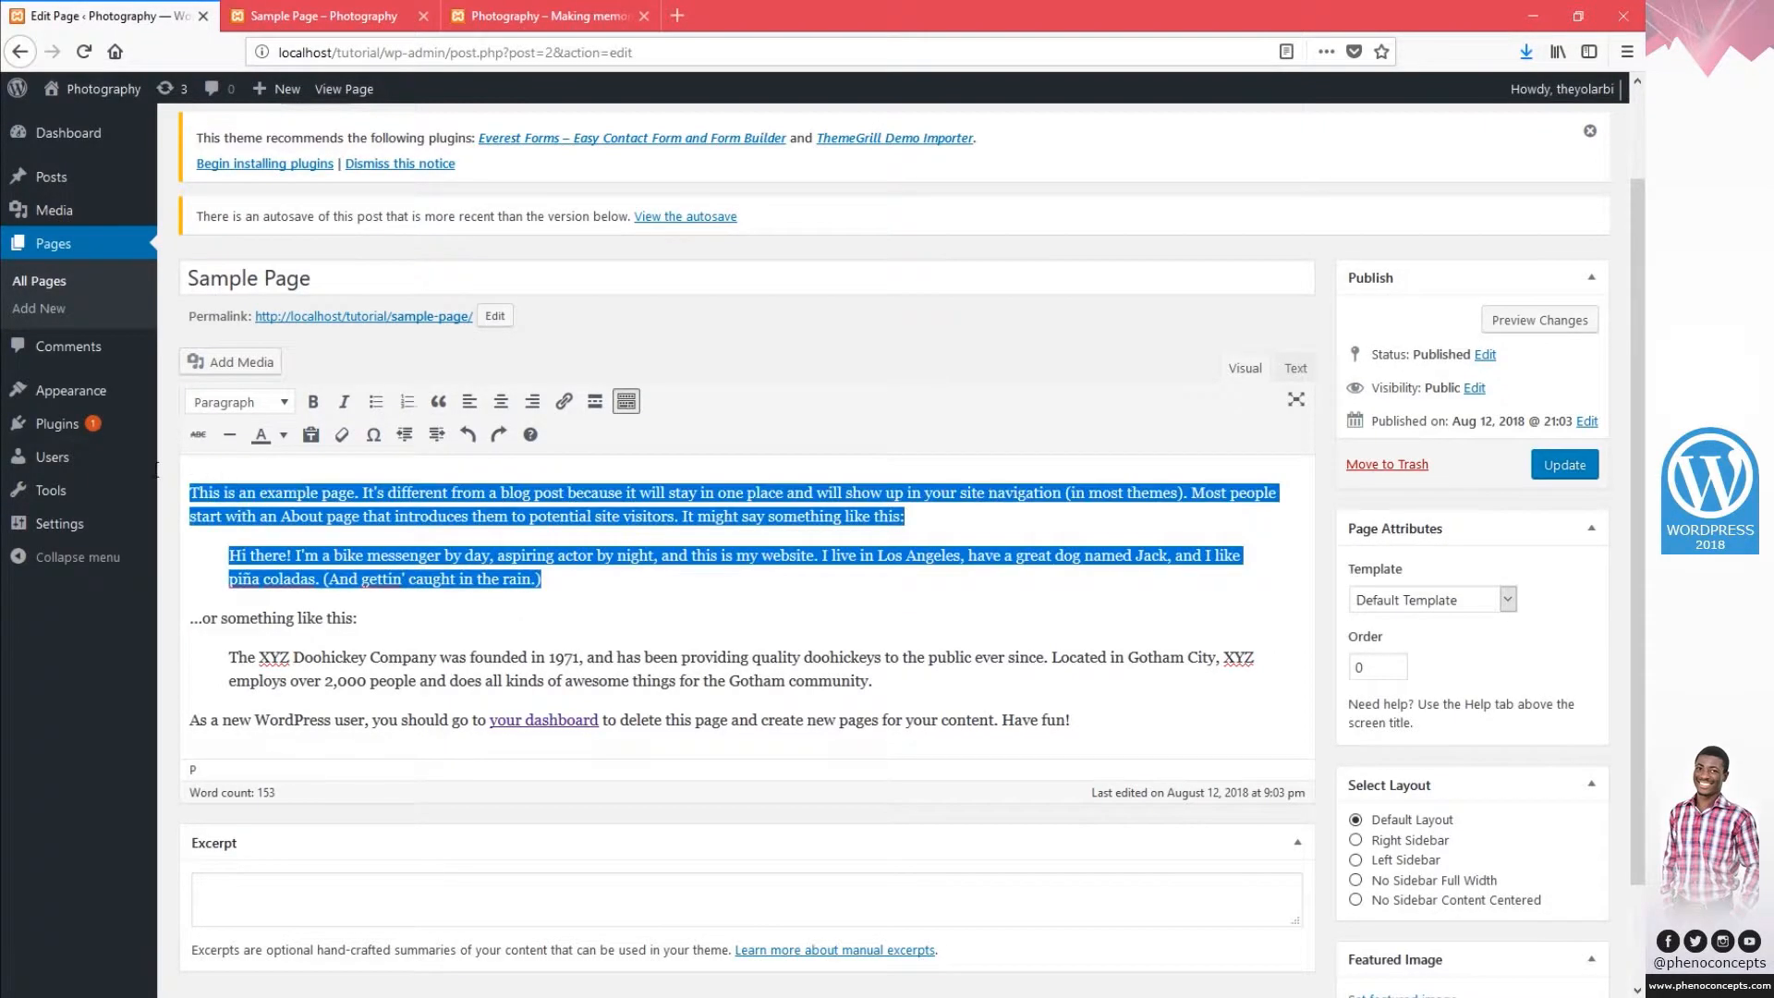
click(283, 440)
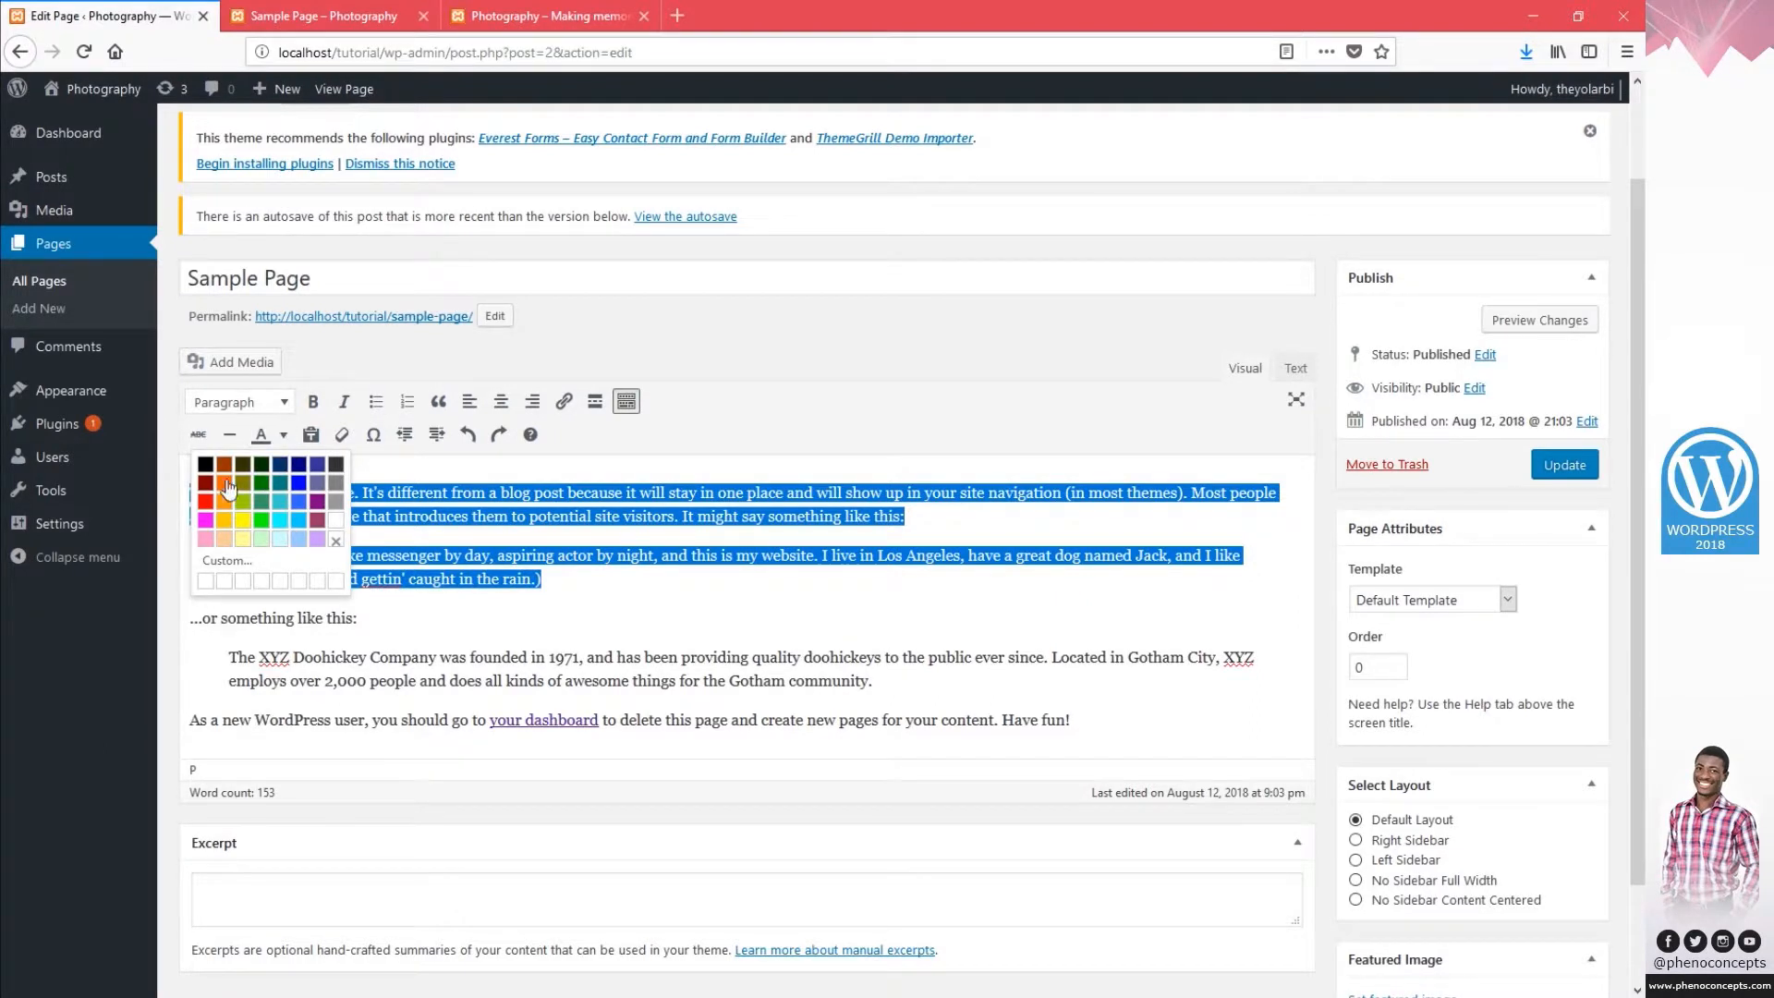
click(206, 502)
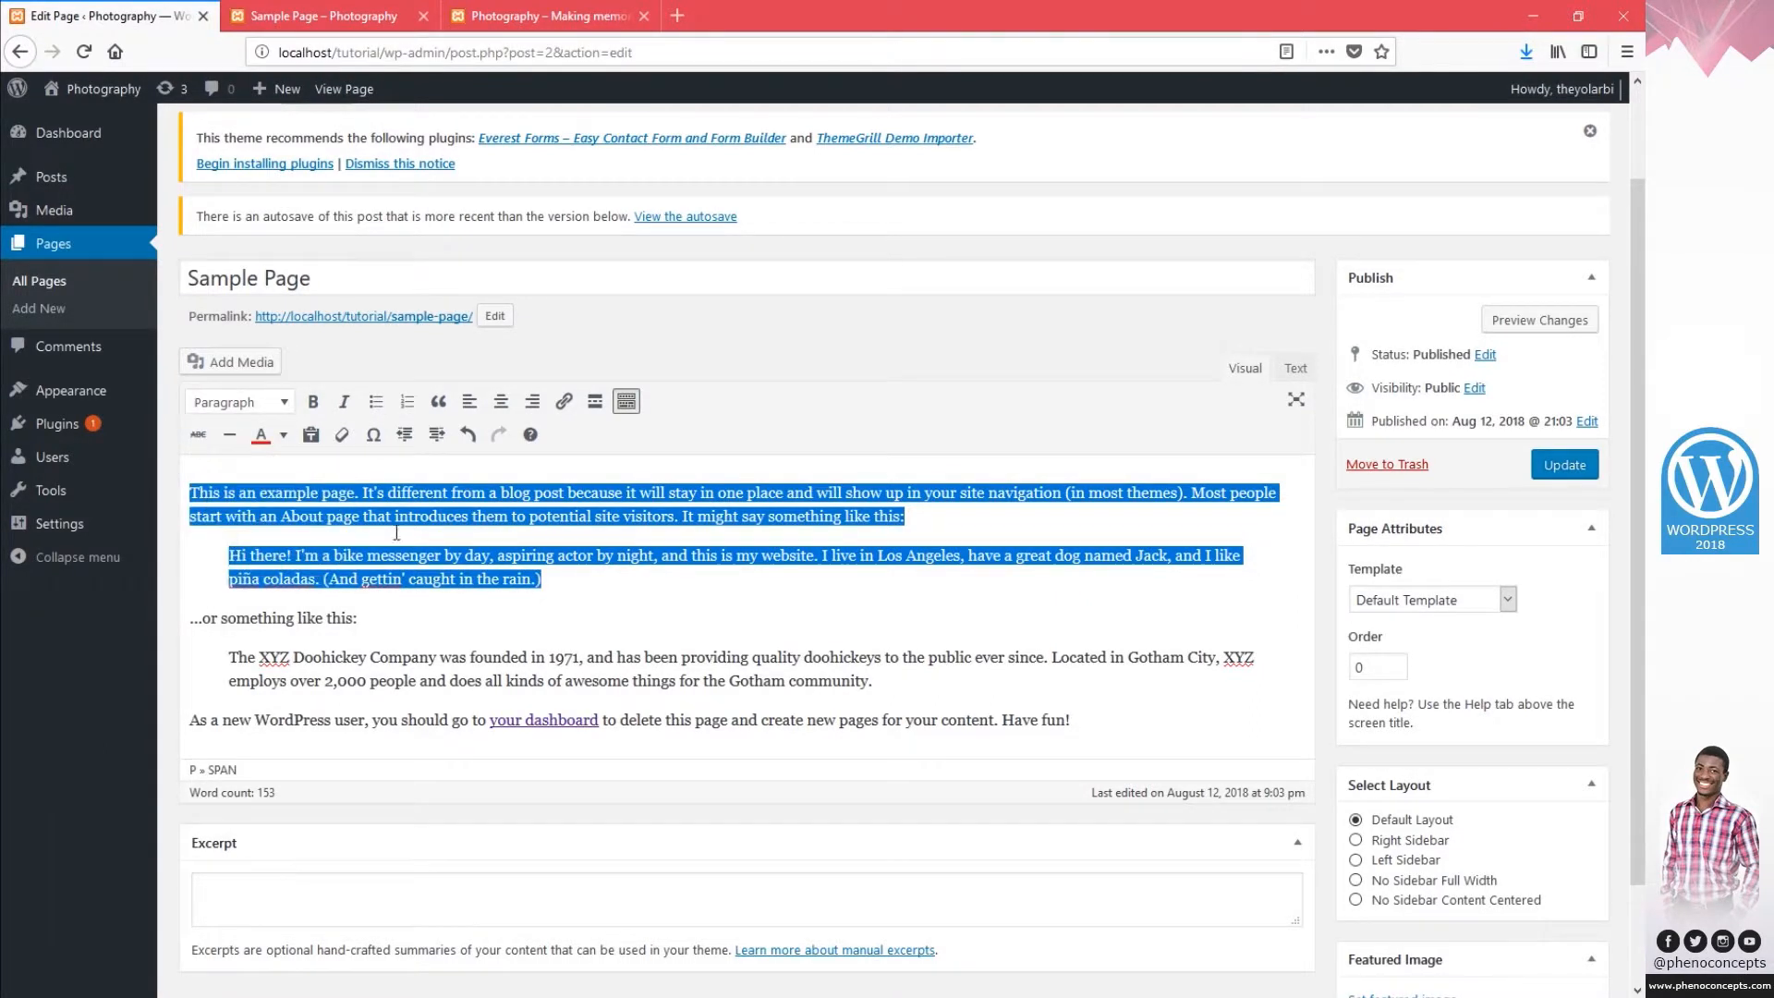
click(340, 527)
Apply the custom text colour 202020 to the opening paragraph and first blockquote.
drag(559, 584, 263, 485)
click(284, 437)
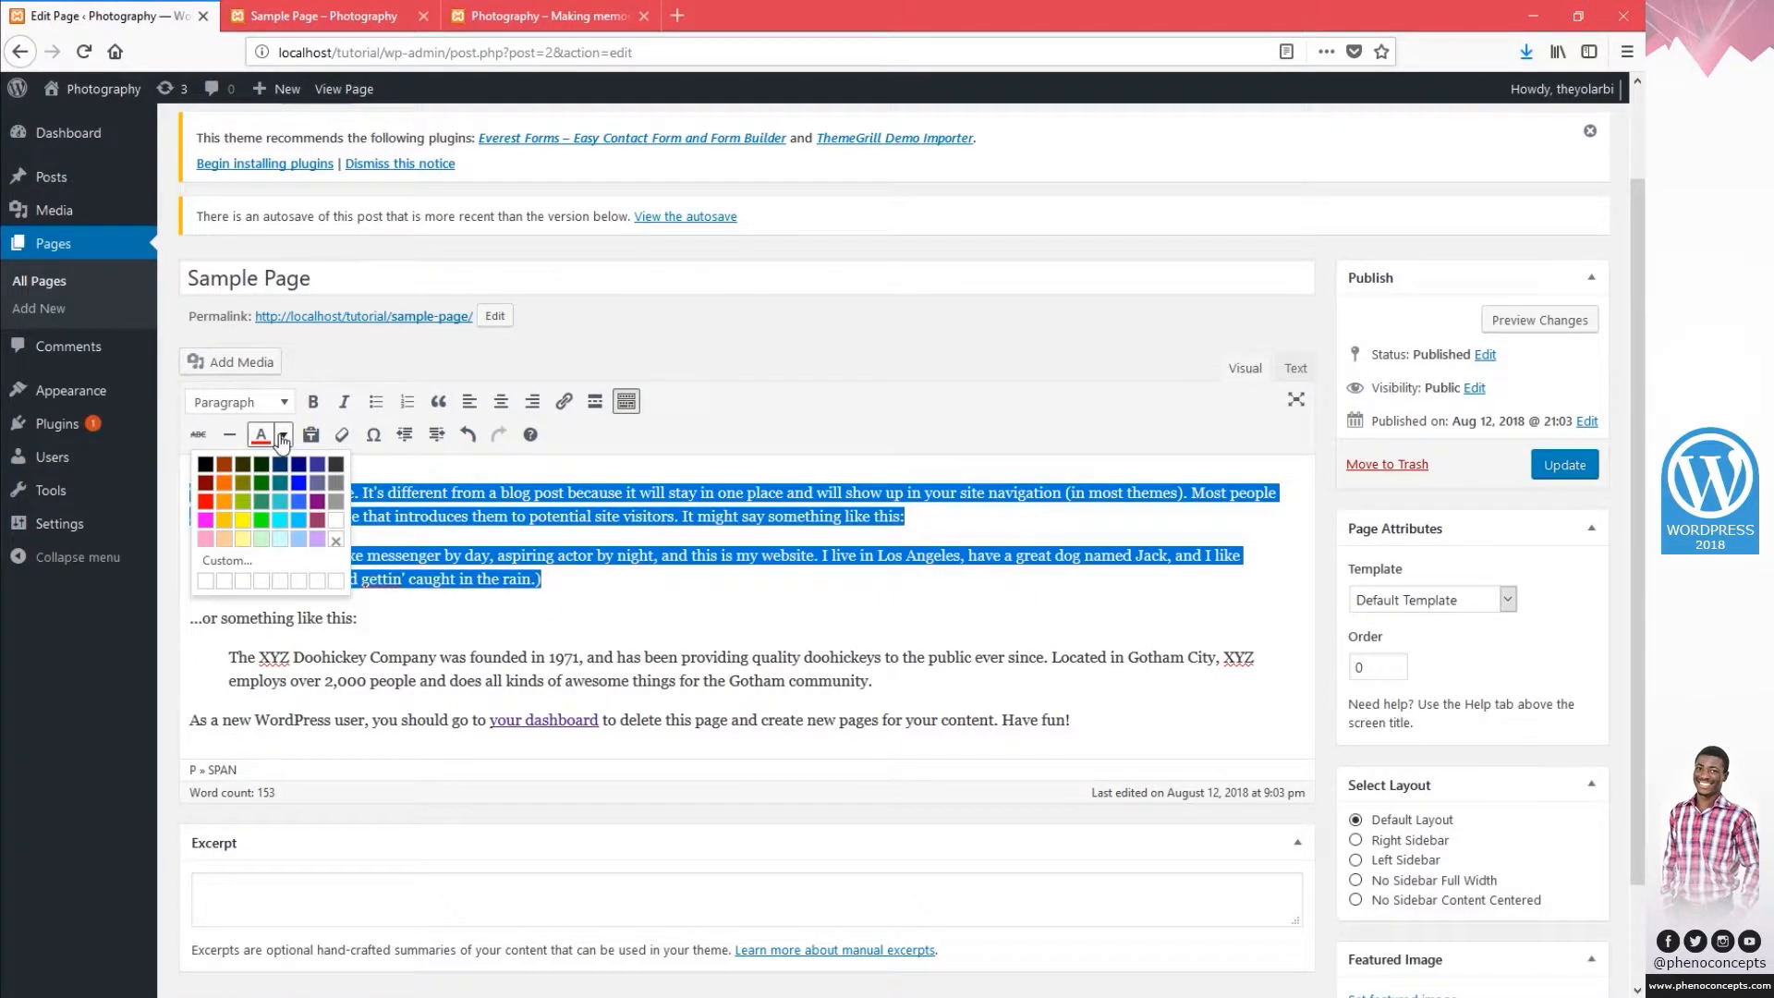
click(228, 561)
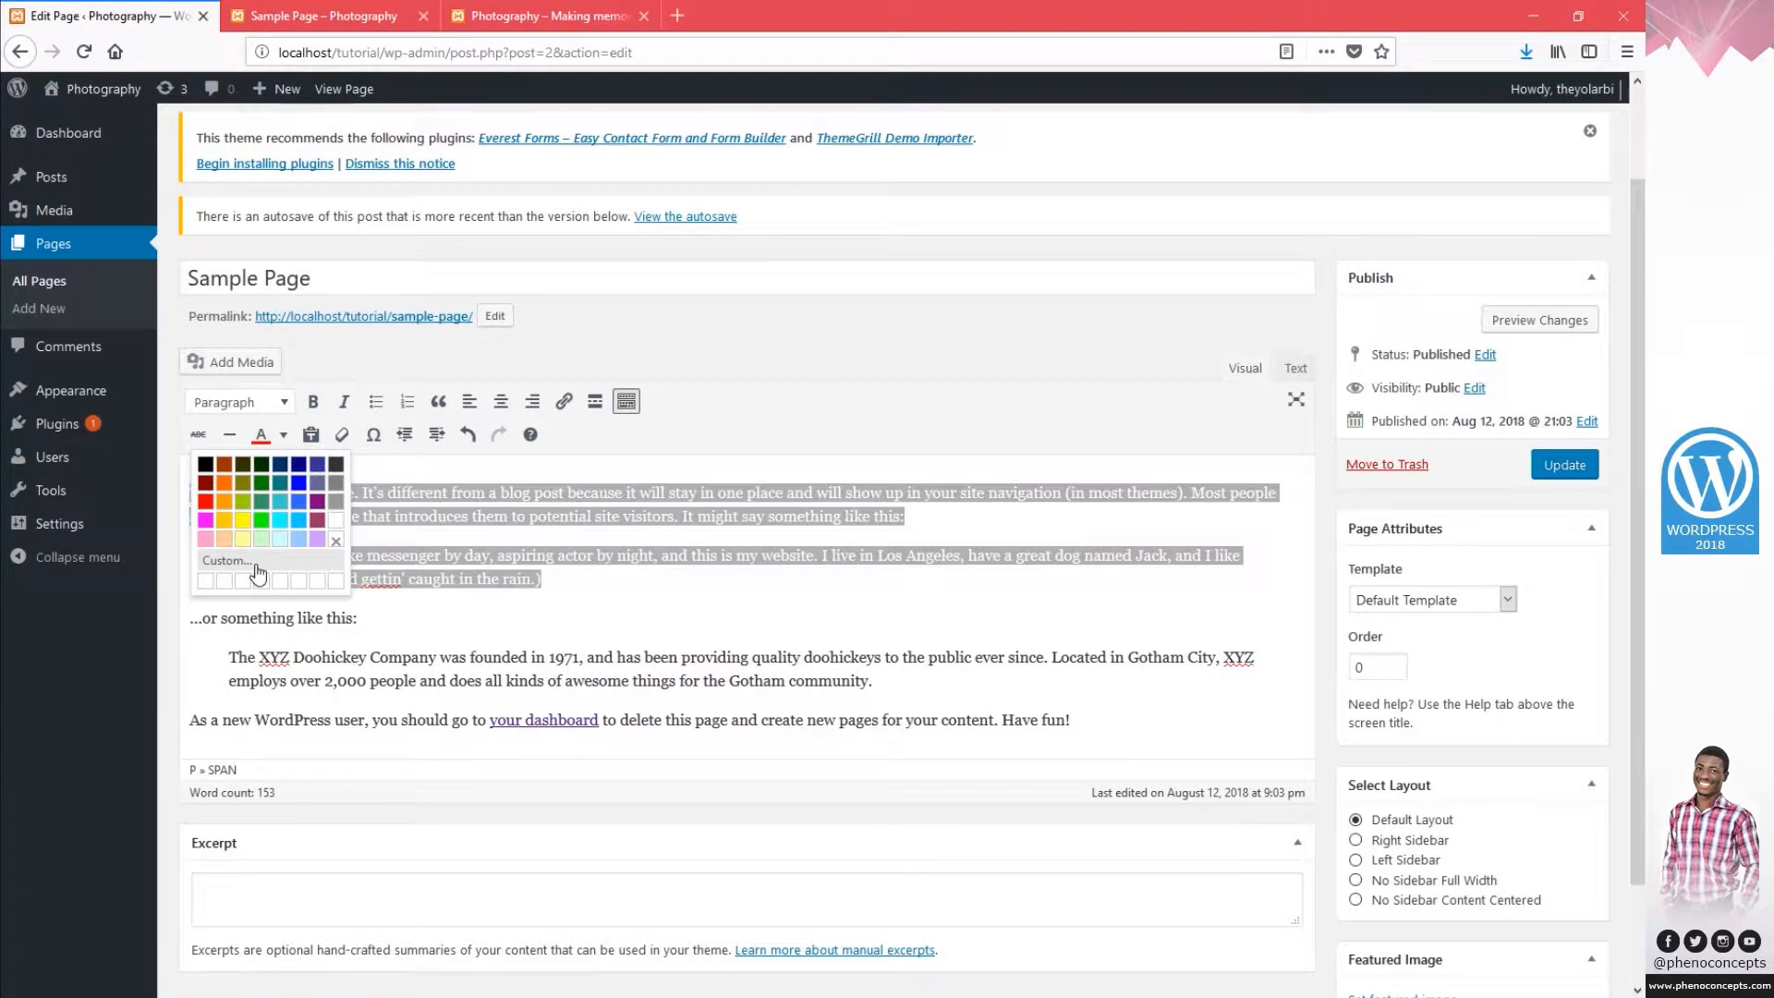
double_click(946, 552)
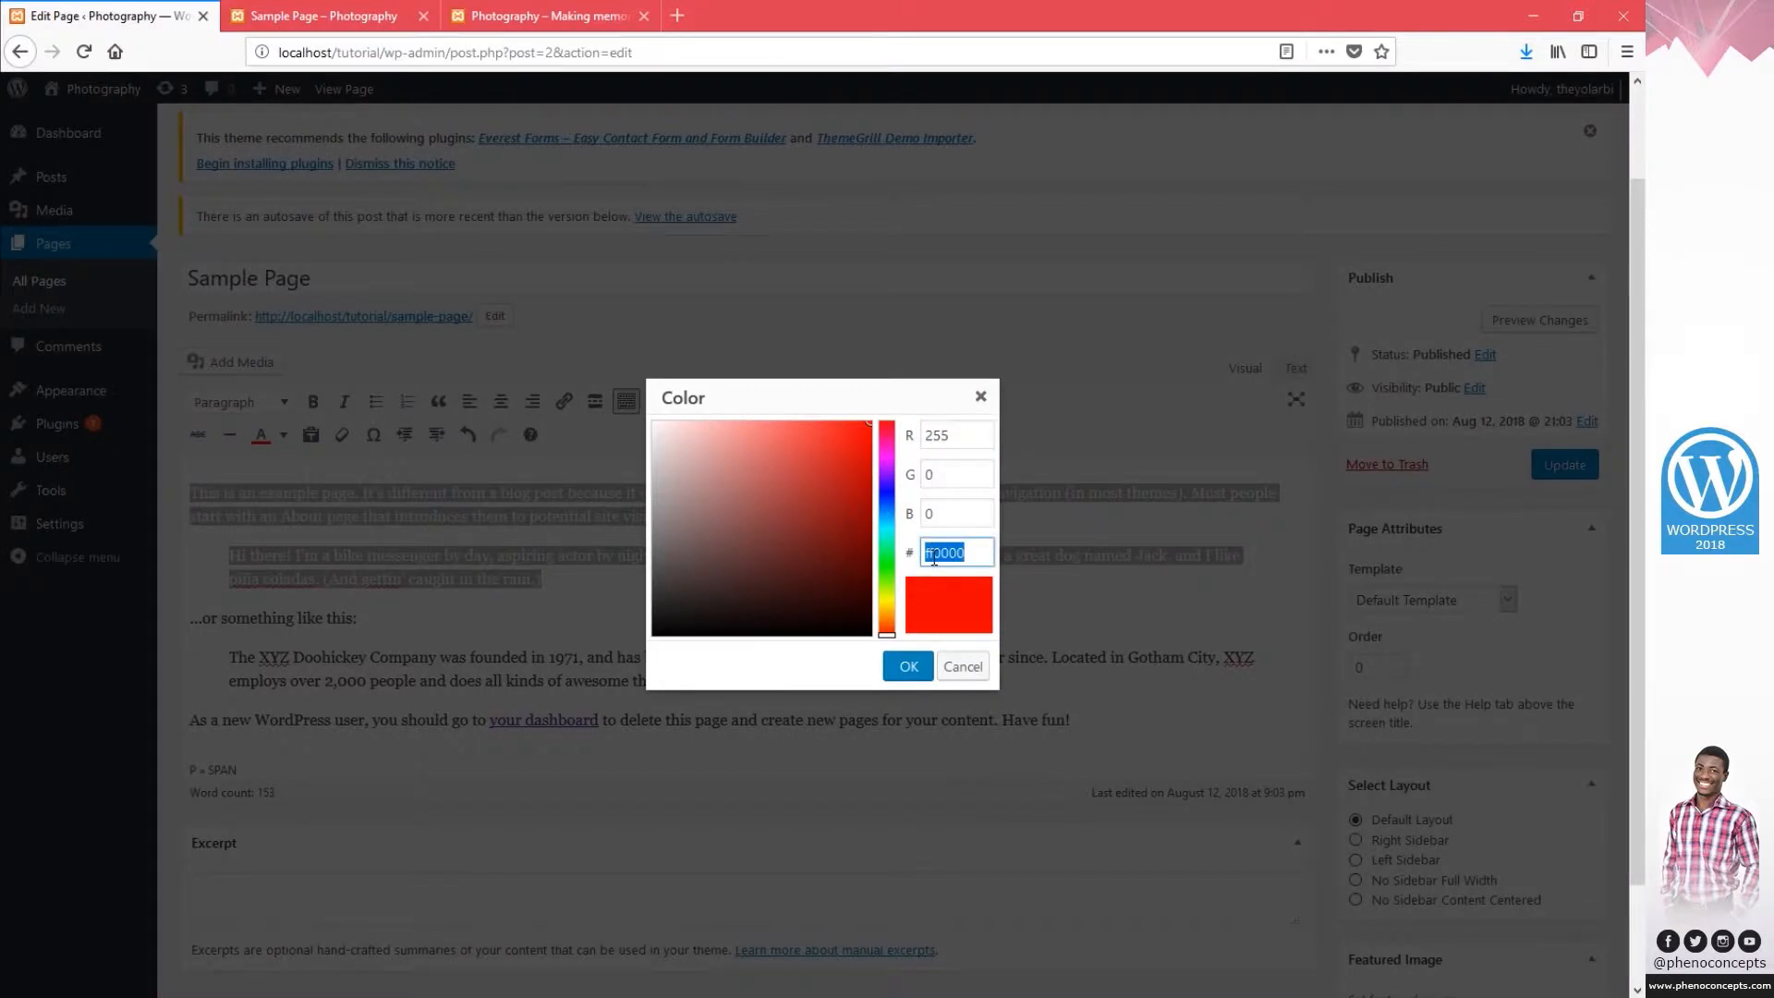
text(202020)
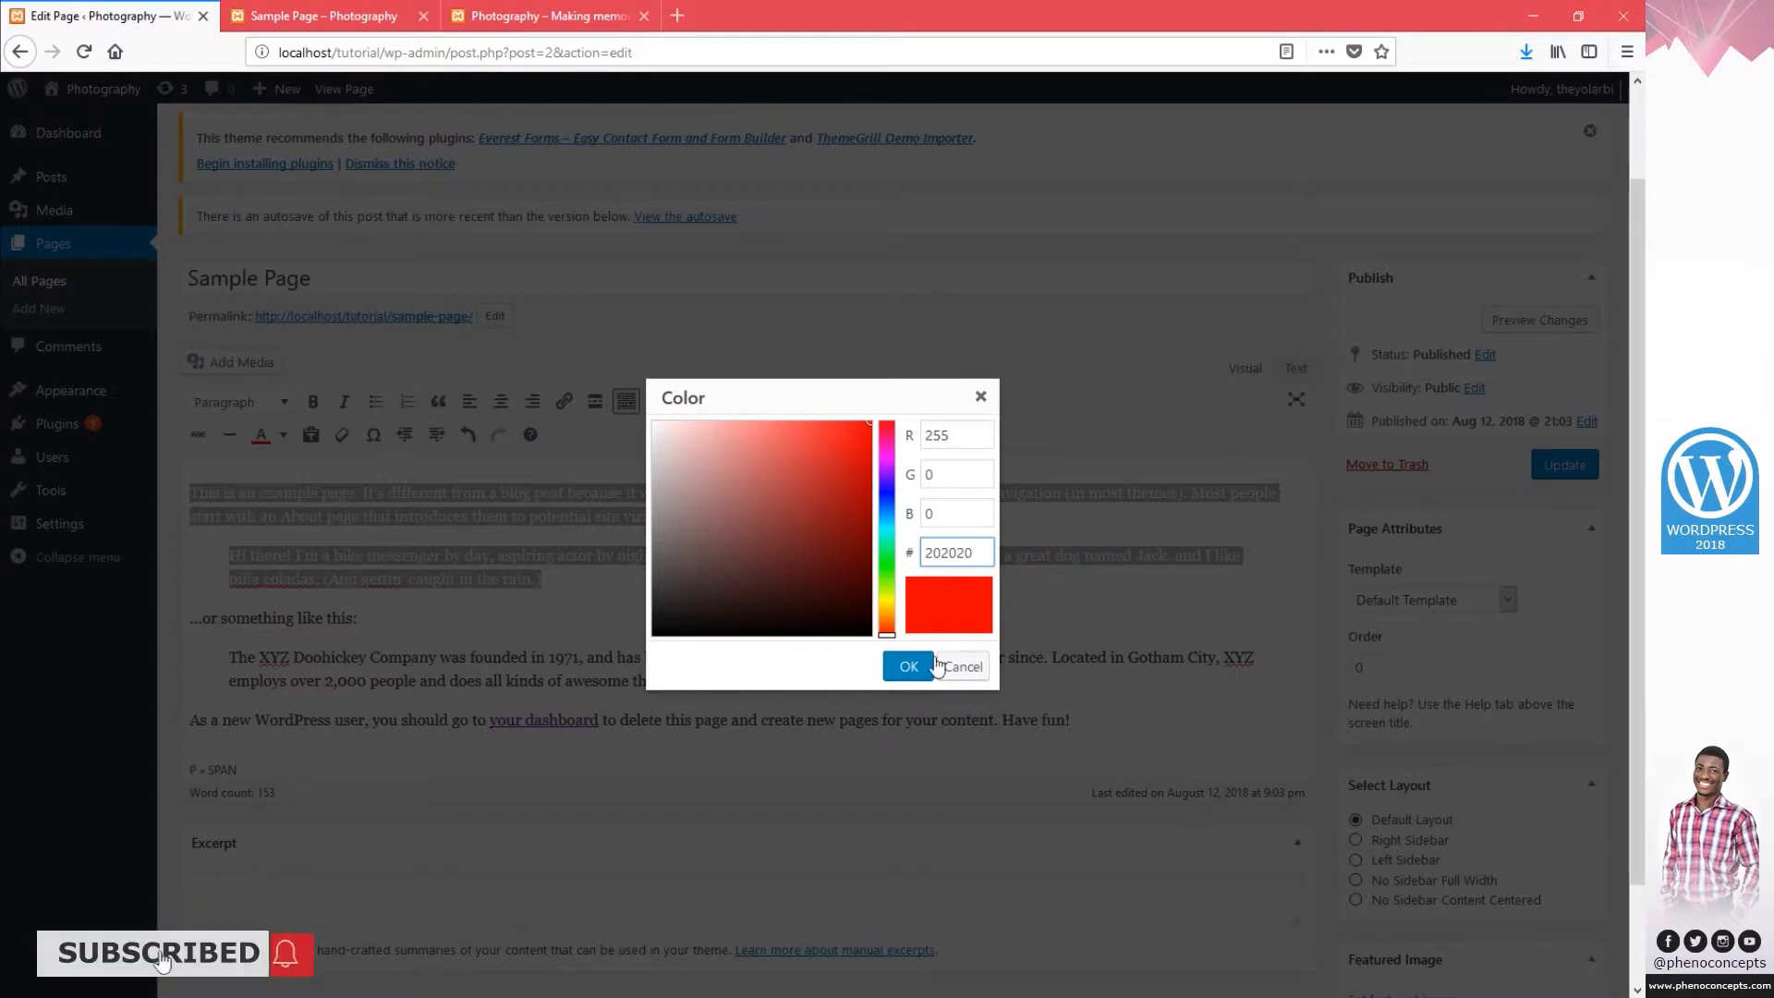
click(905, 665)
click(680, 607)
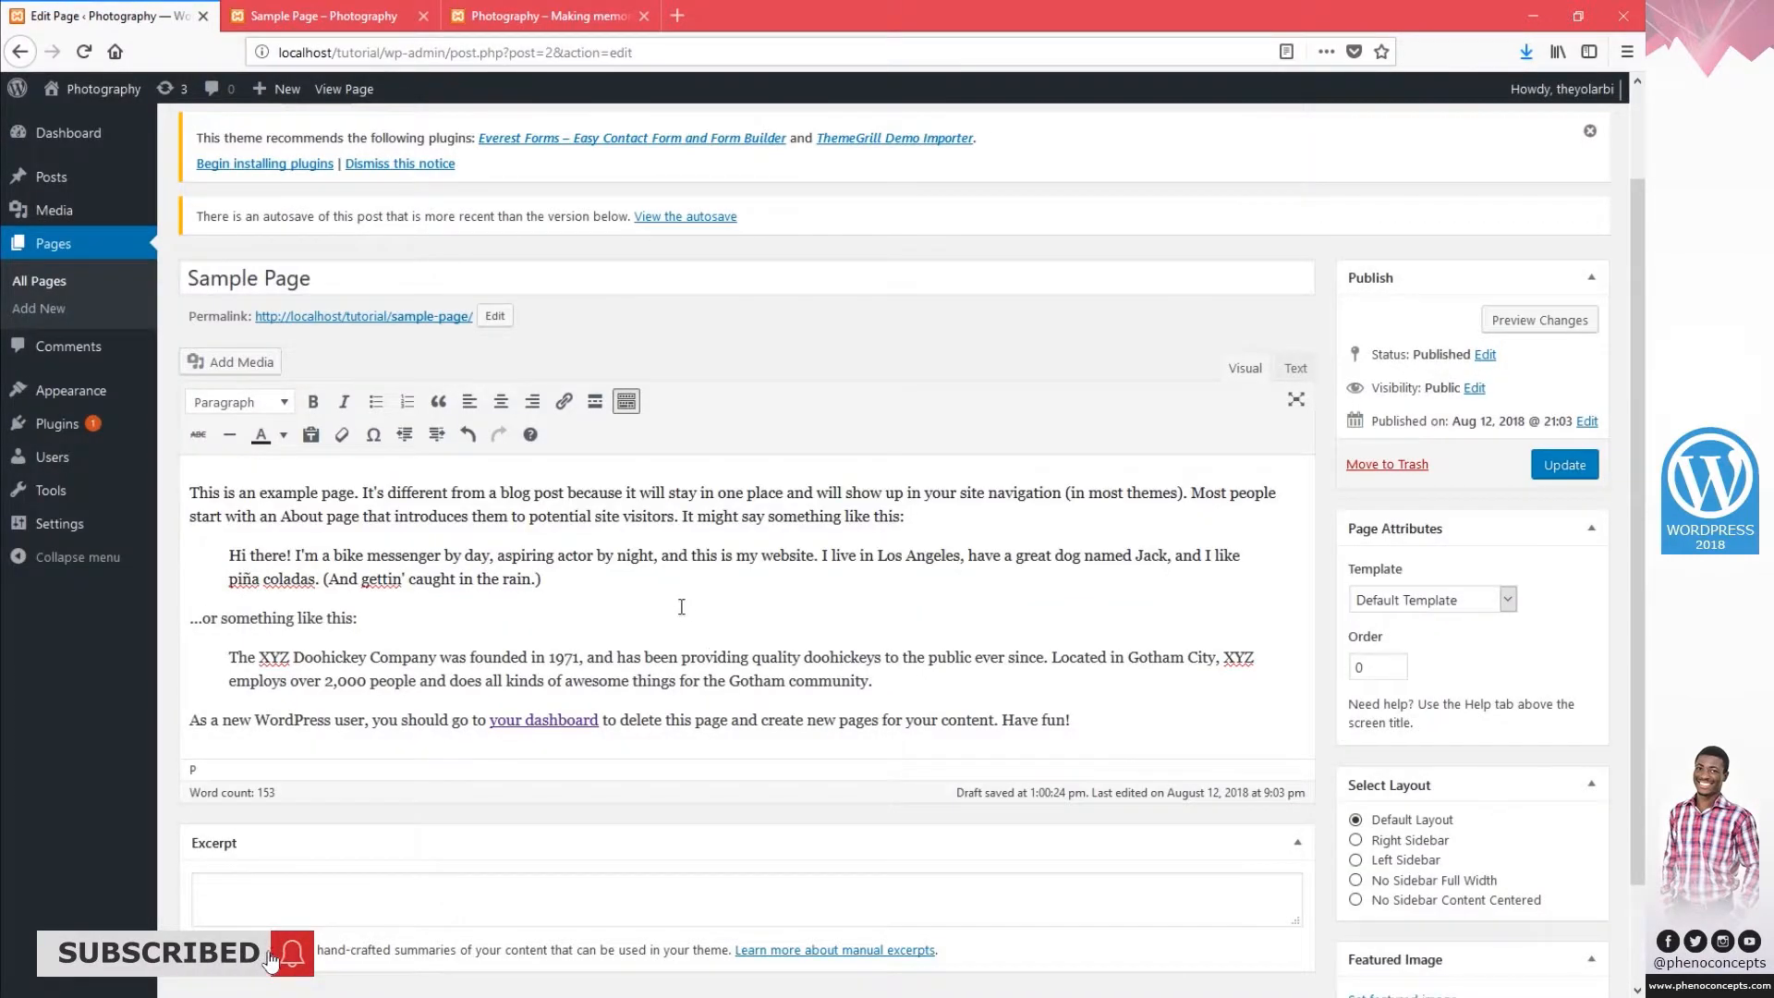
Recolour the opening paragraph and first blockquote with a custom green, about #1dbf11, picked from the colour spectrum.
drag(543, 580, 189, 492)
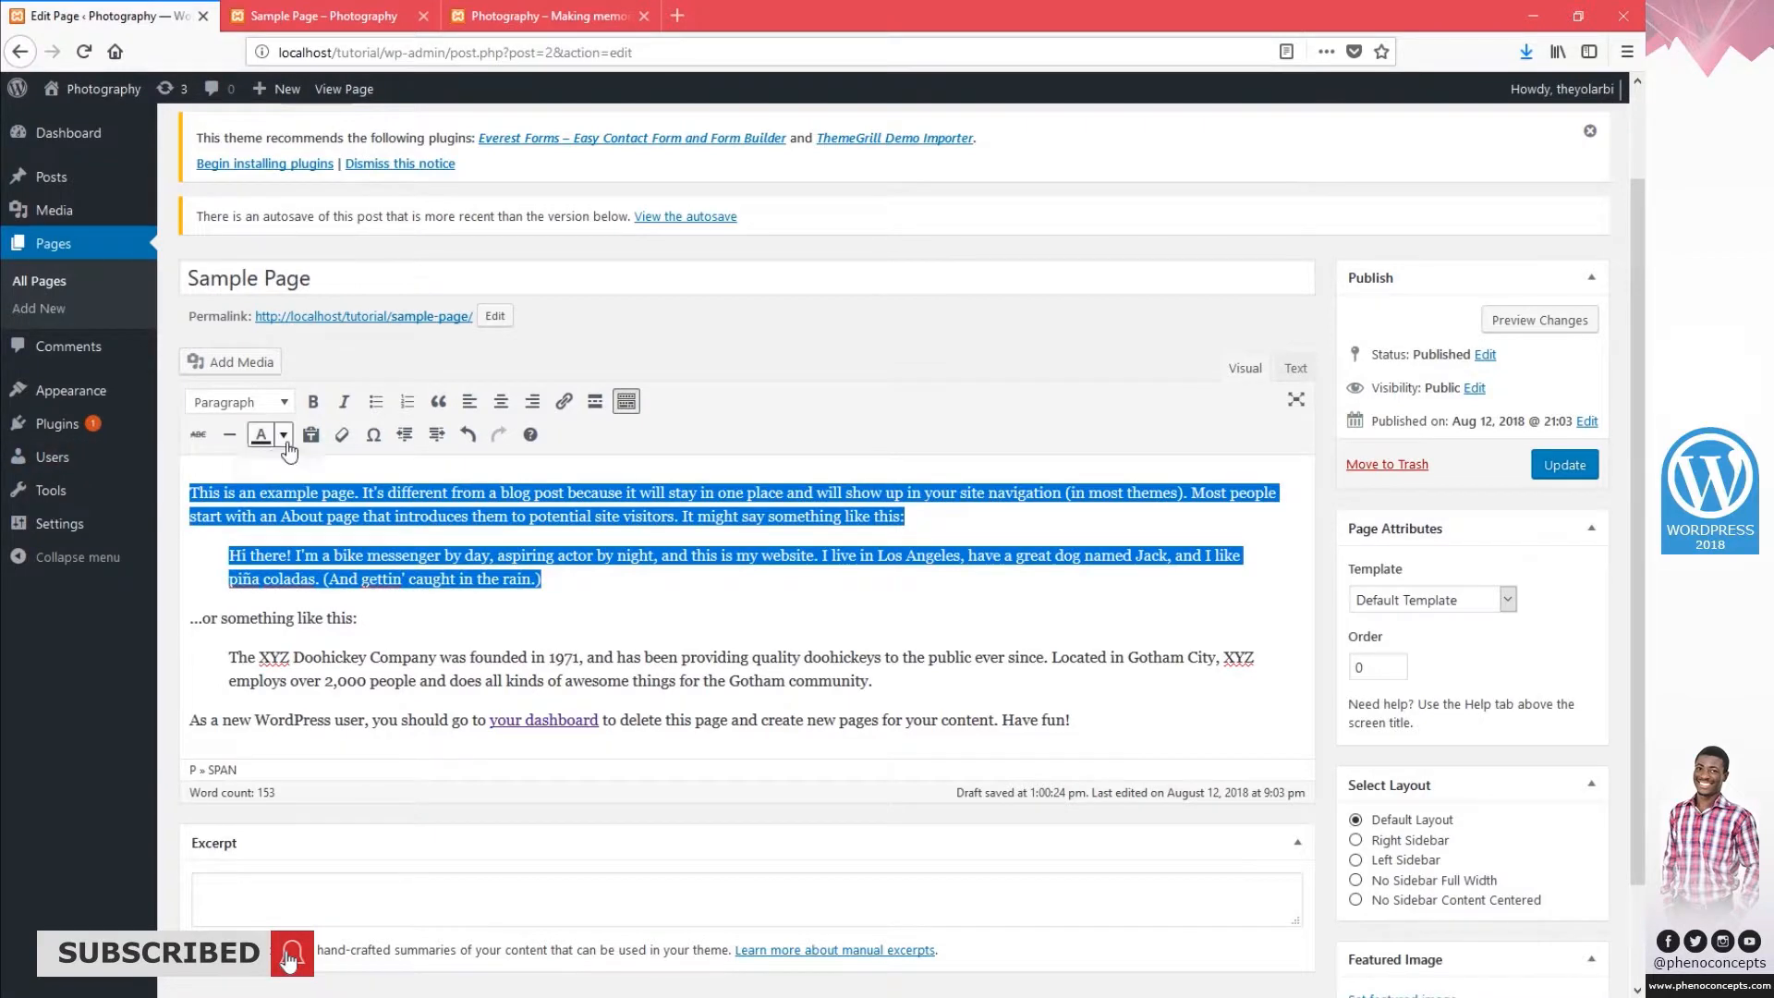
click(284, 434)
click(253, 559)
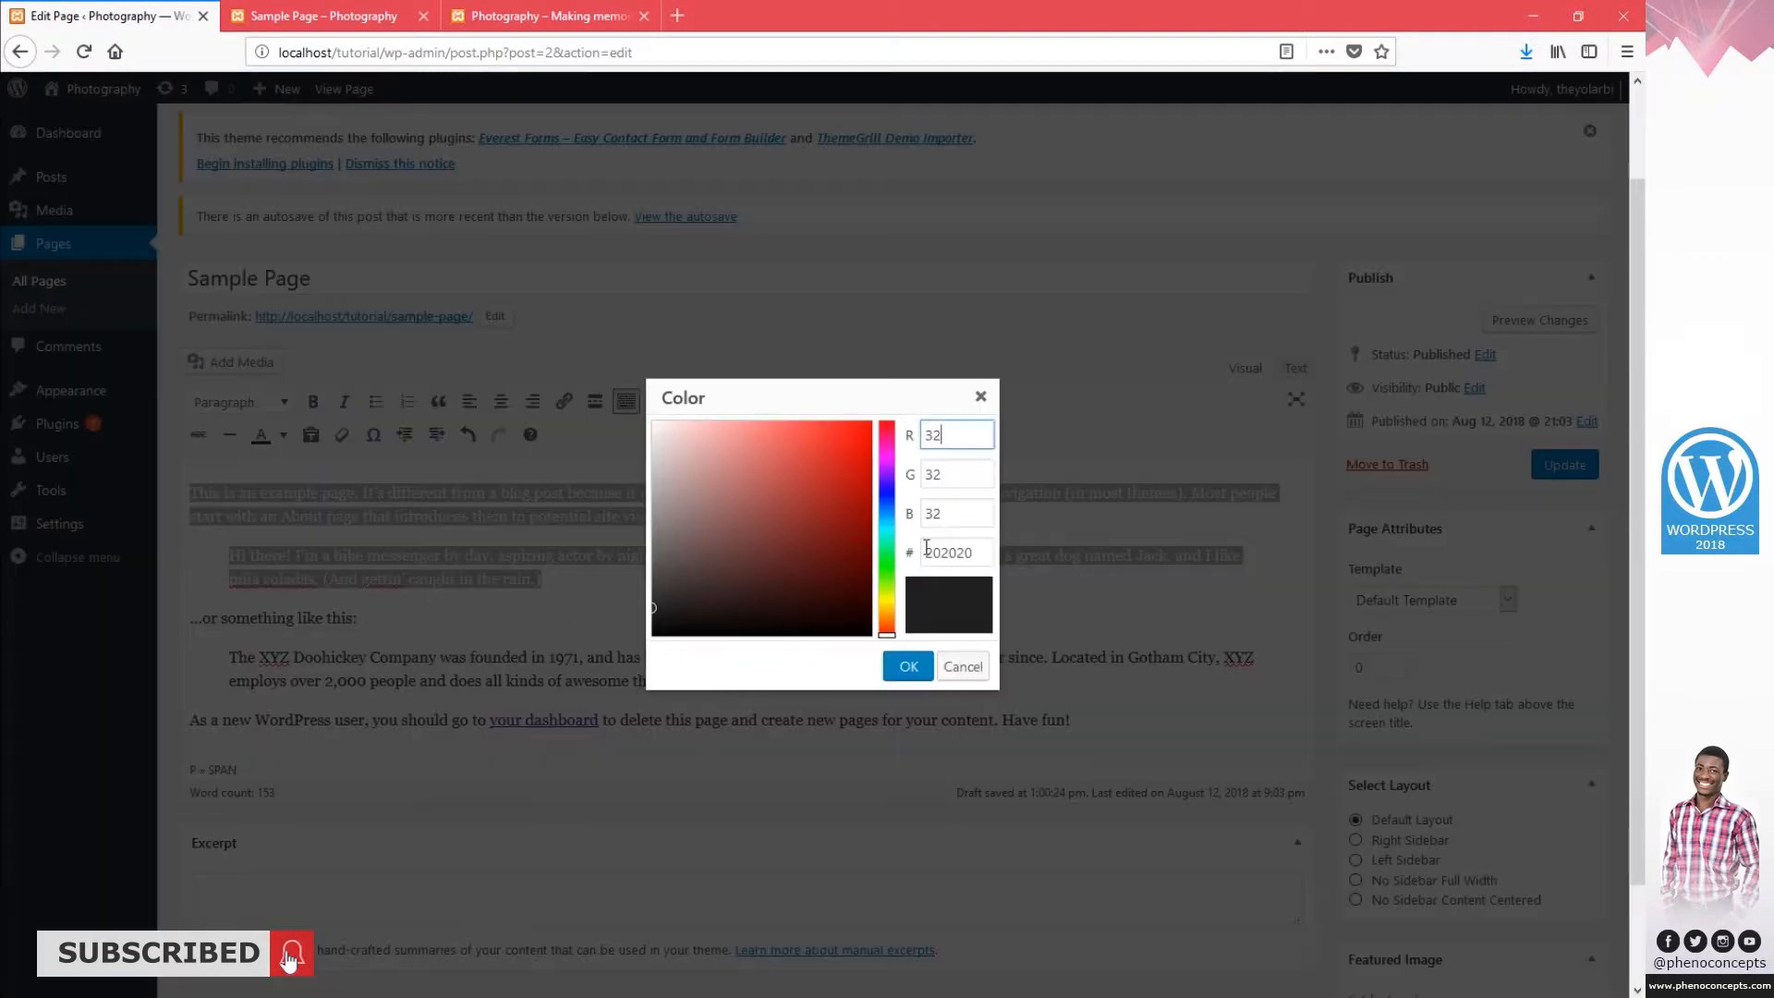
drag(825, 534, 851, 472)
drag(885, 543, 887, 565)
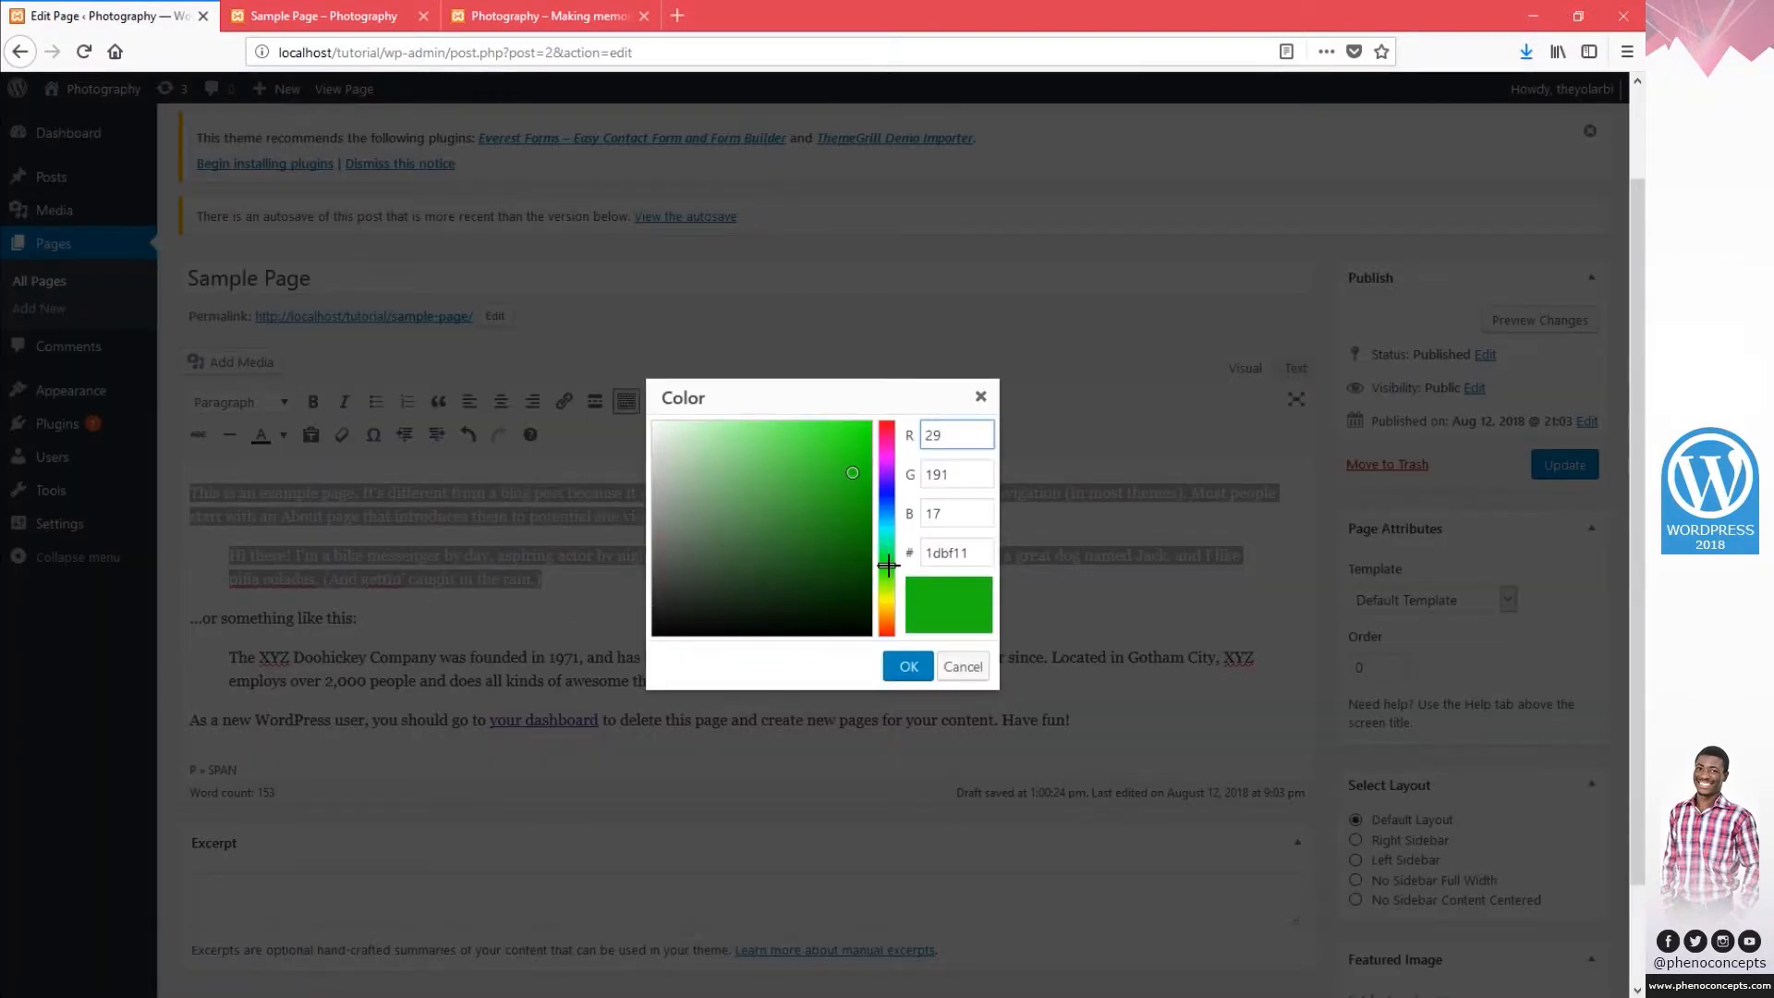
click(905, 671)
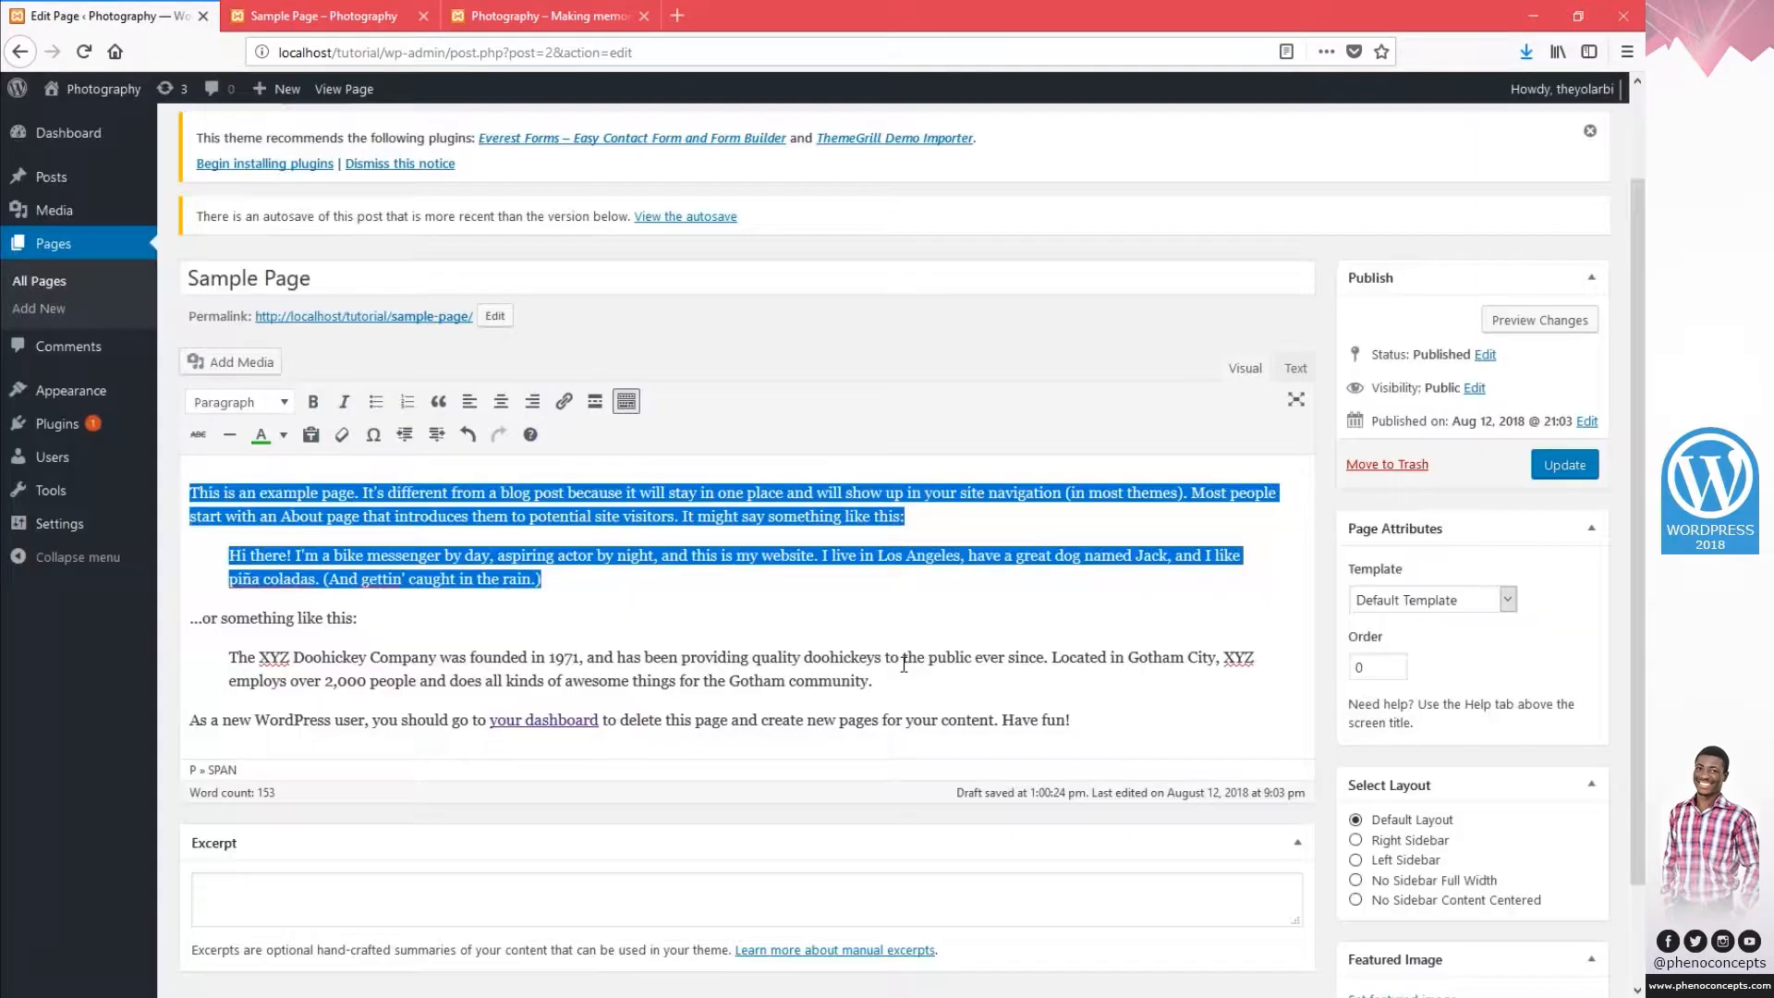
click(672, 592)
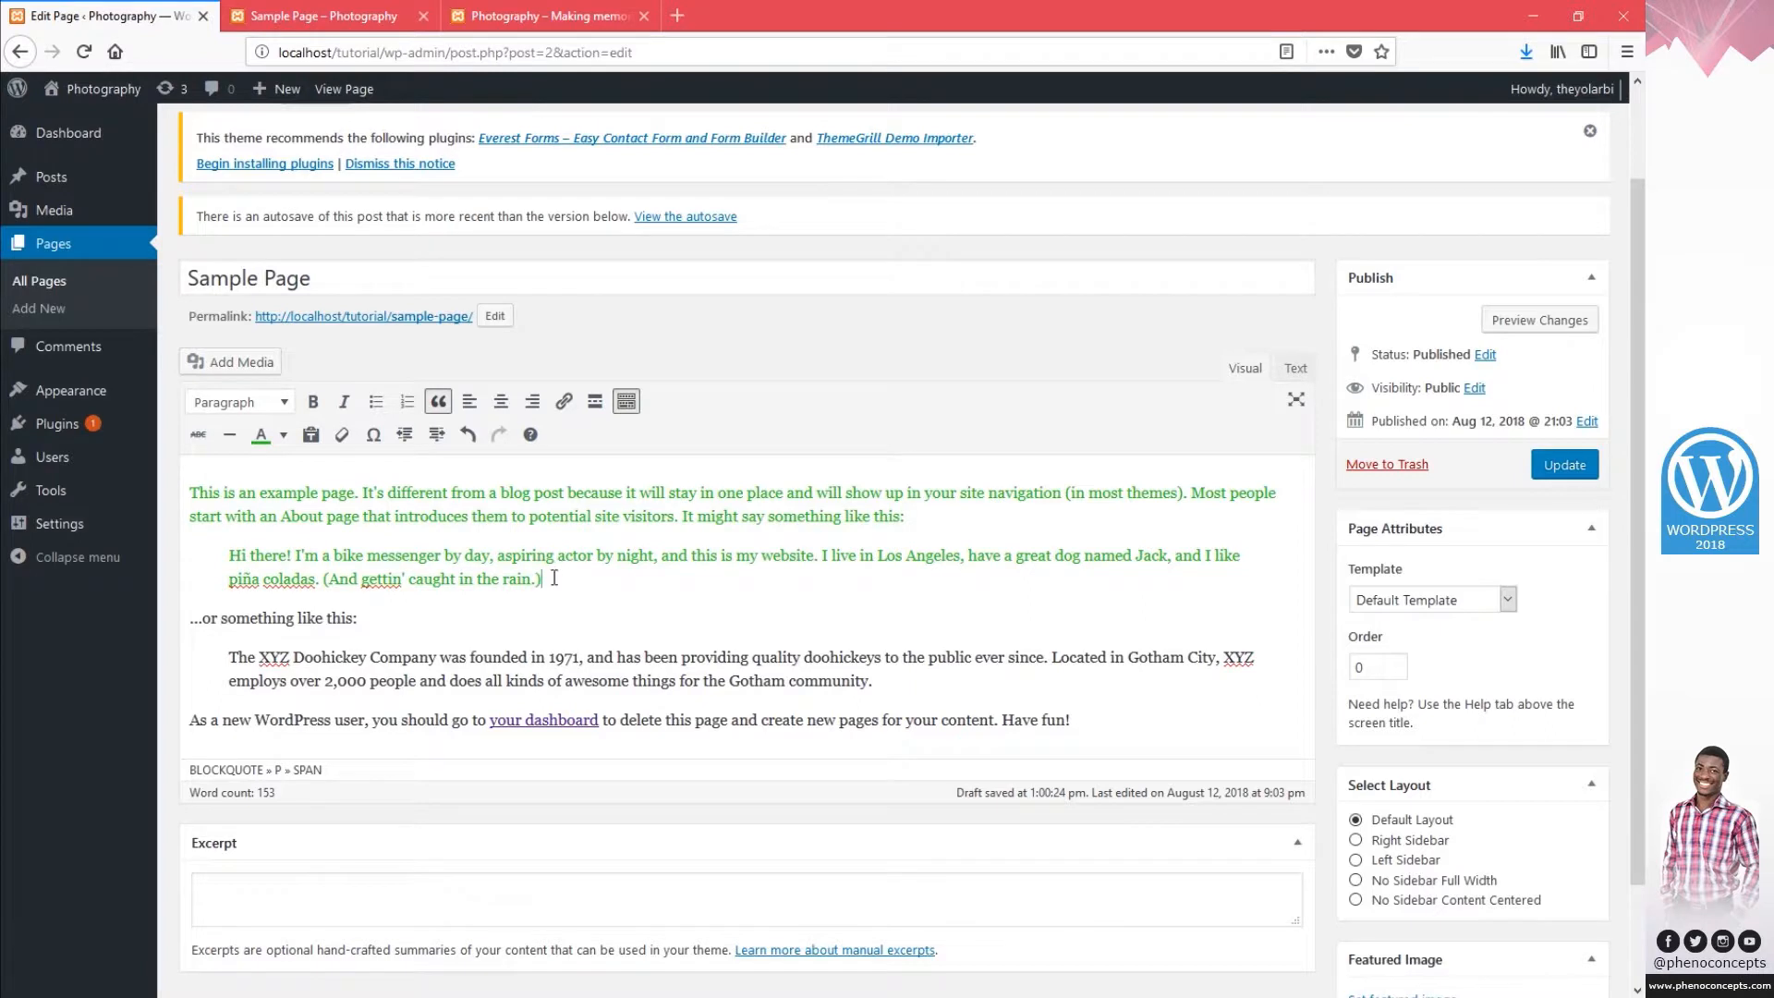
drag(559, 577, 200, 471)
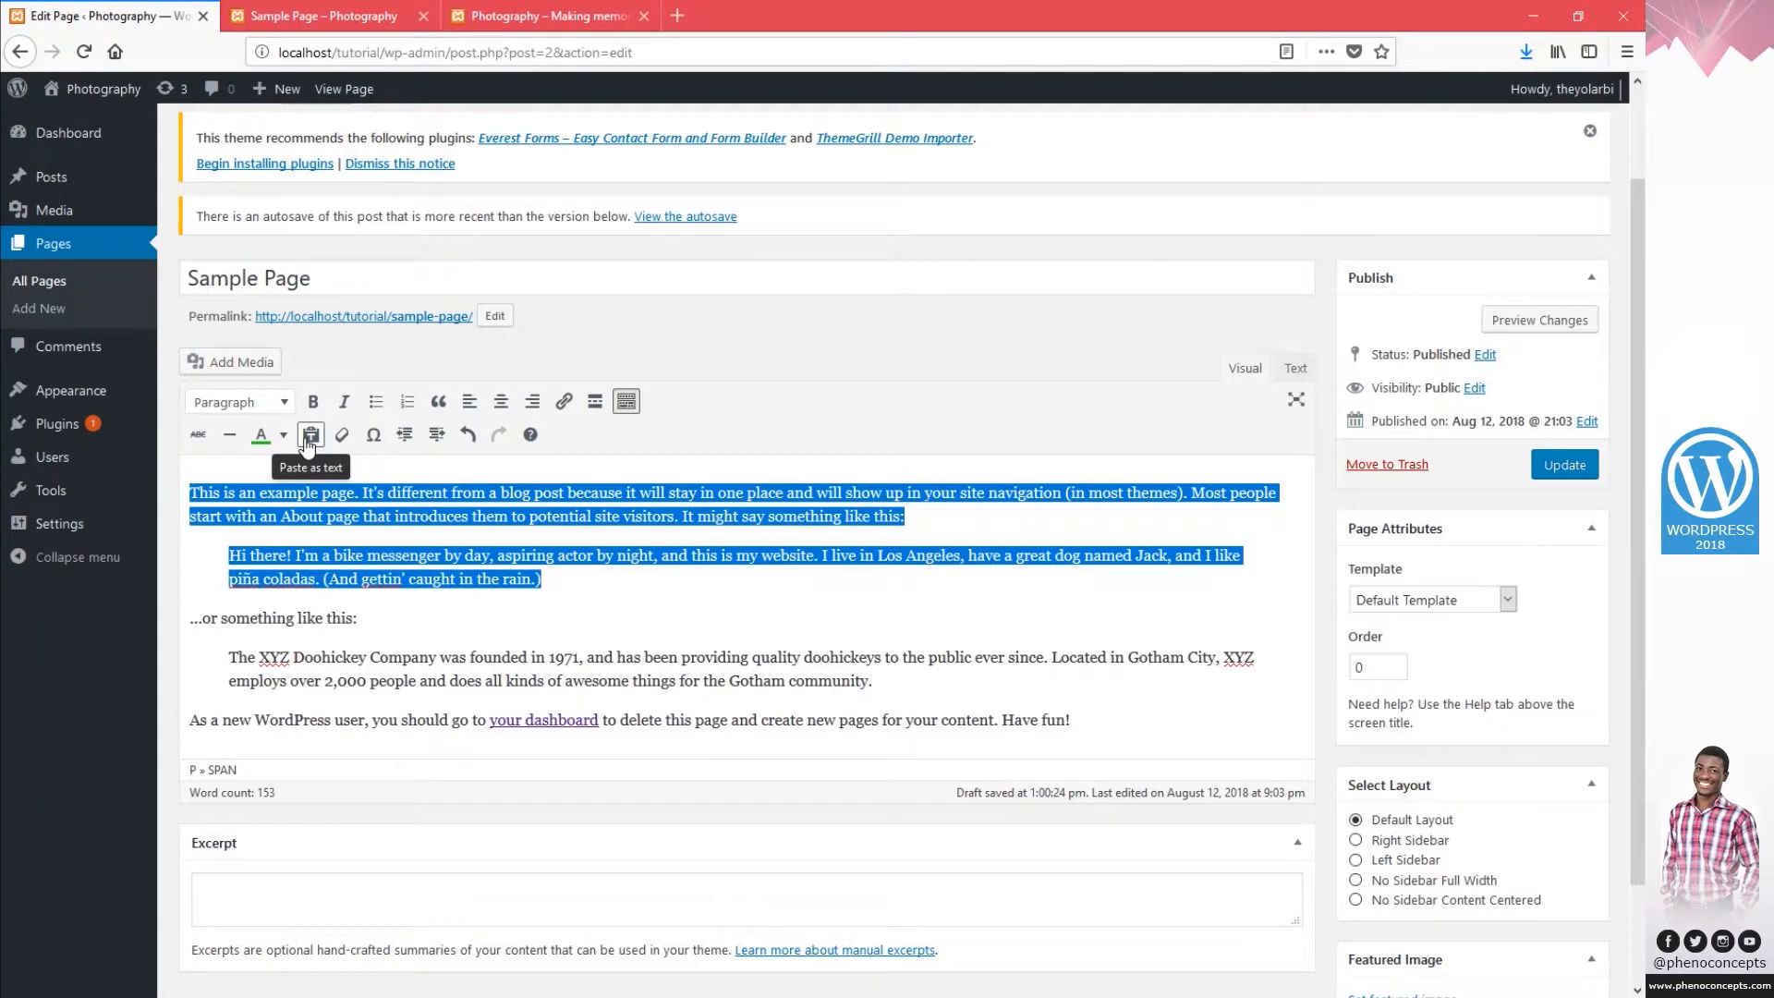
click(523, 579)
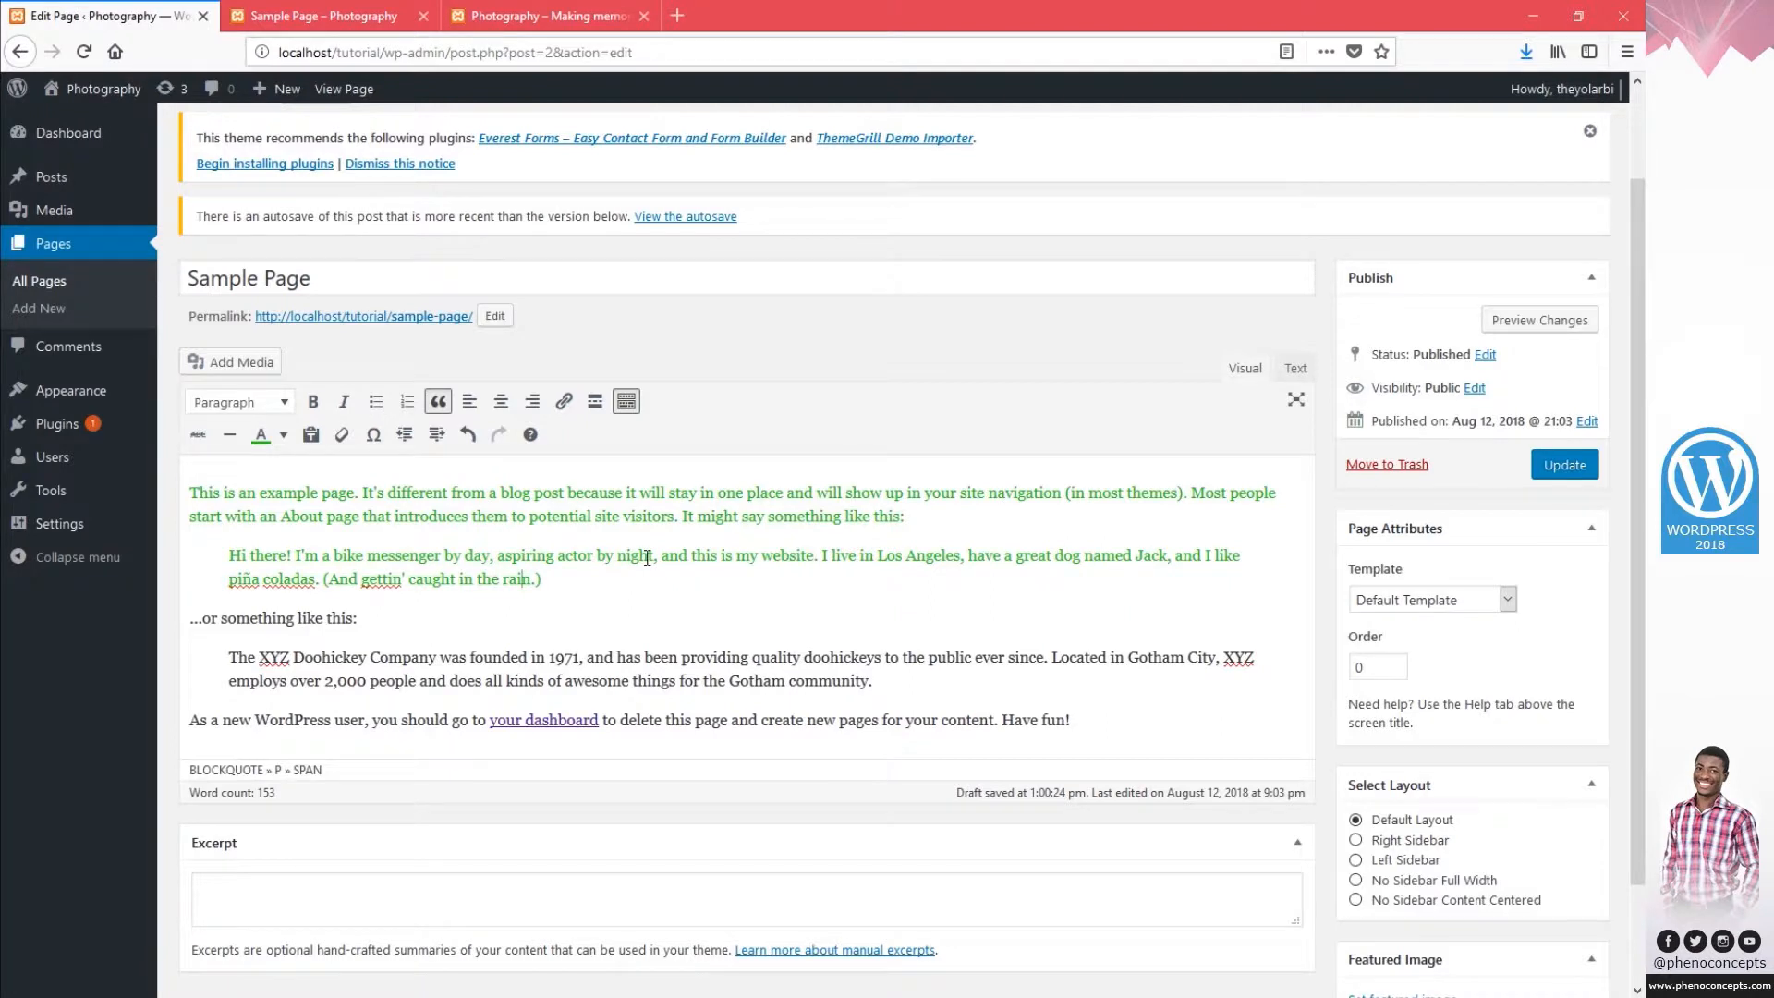
drag(583, 584, 402, 534)
click(314, 459)
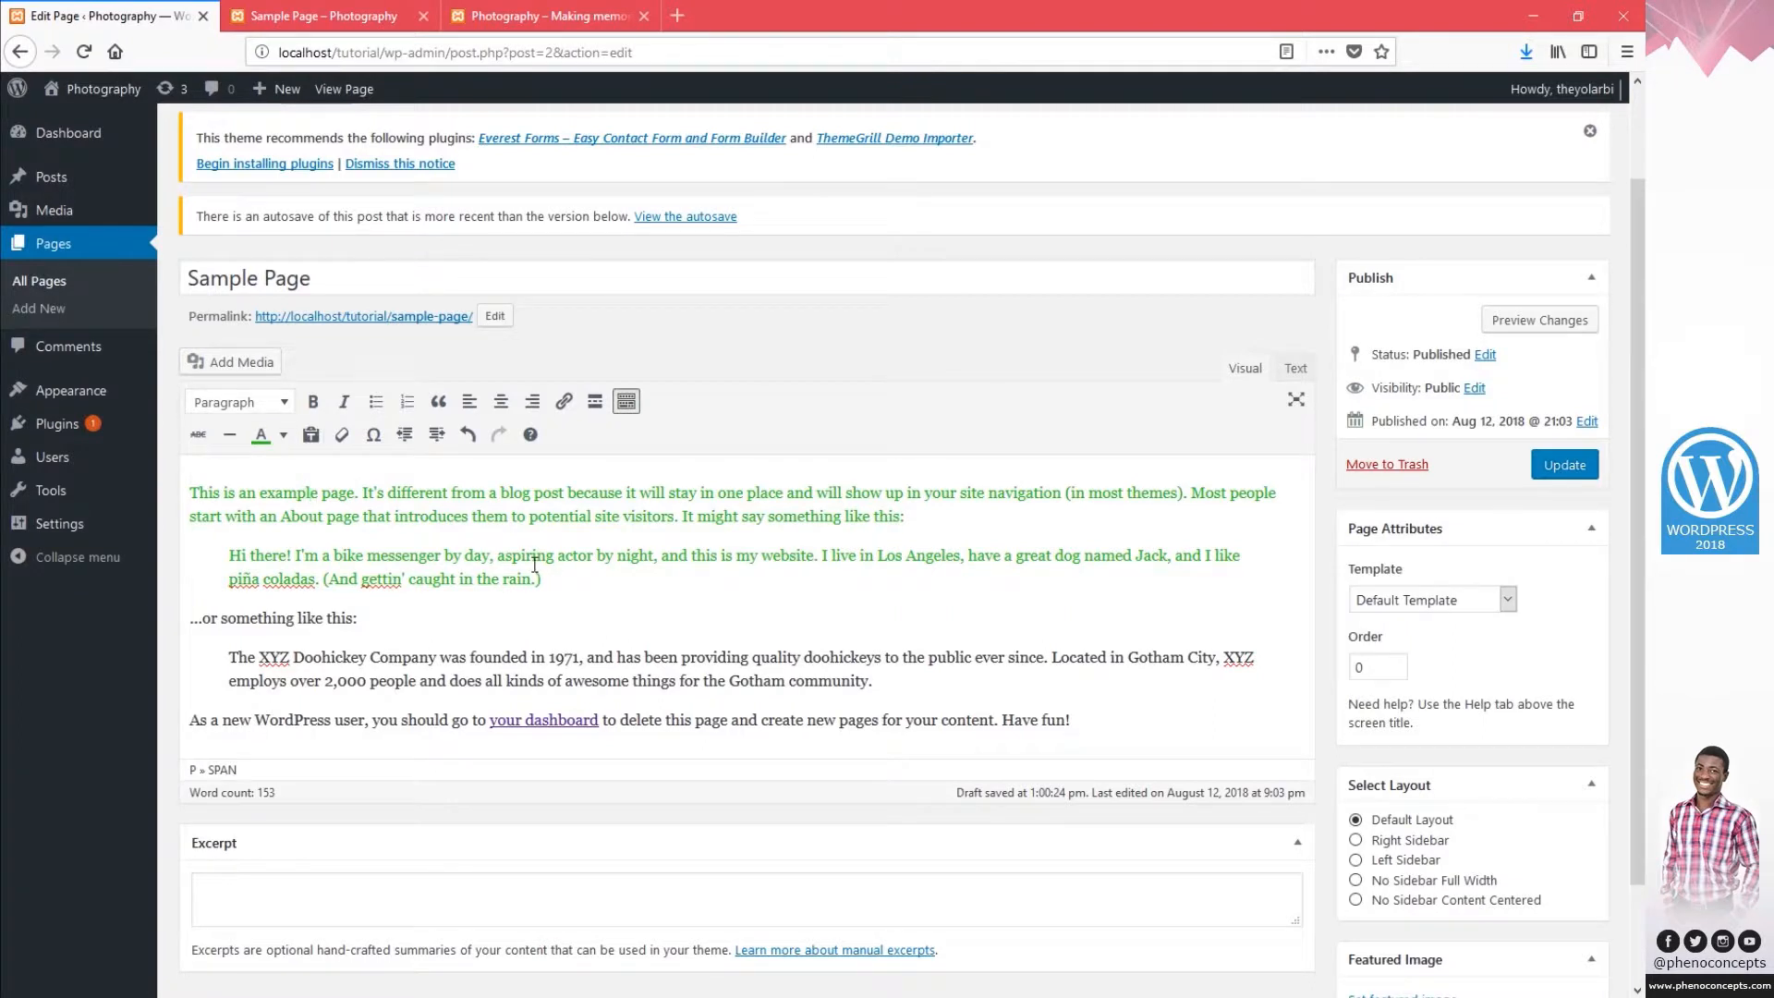
drag(557, 577, 219, 395)
Make the opening paragraph and the first blockquote bold and italic.
drag(568, 587, 188, 470)
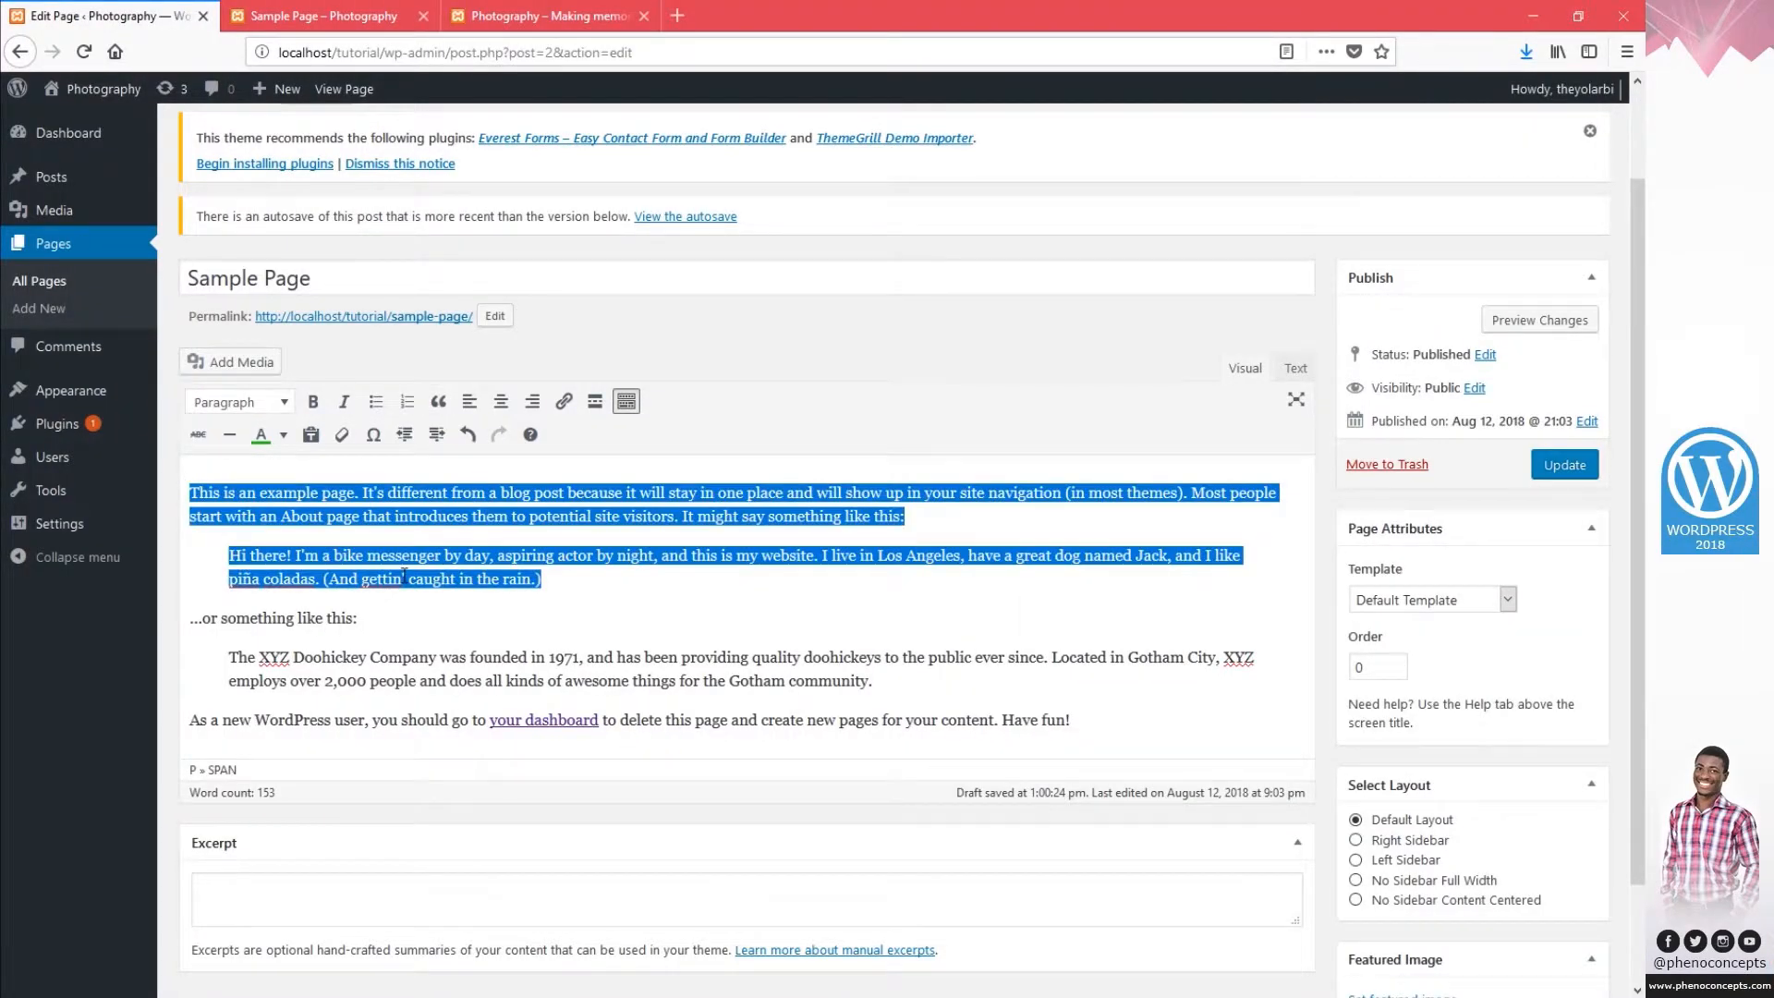
click(313, 401)
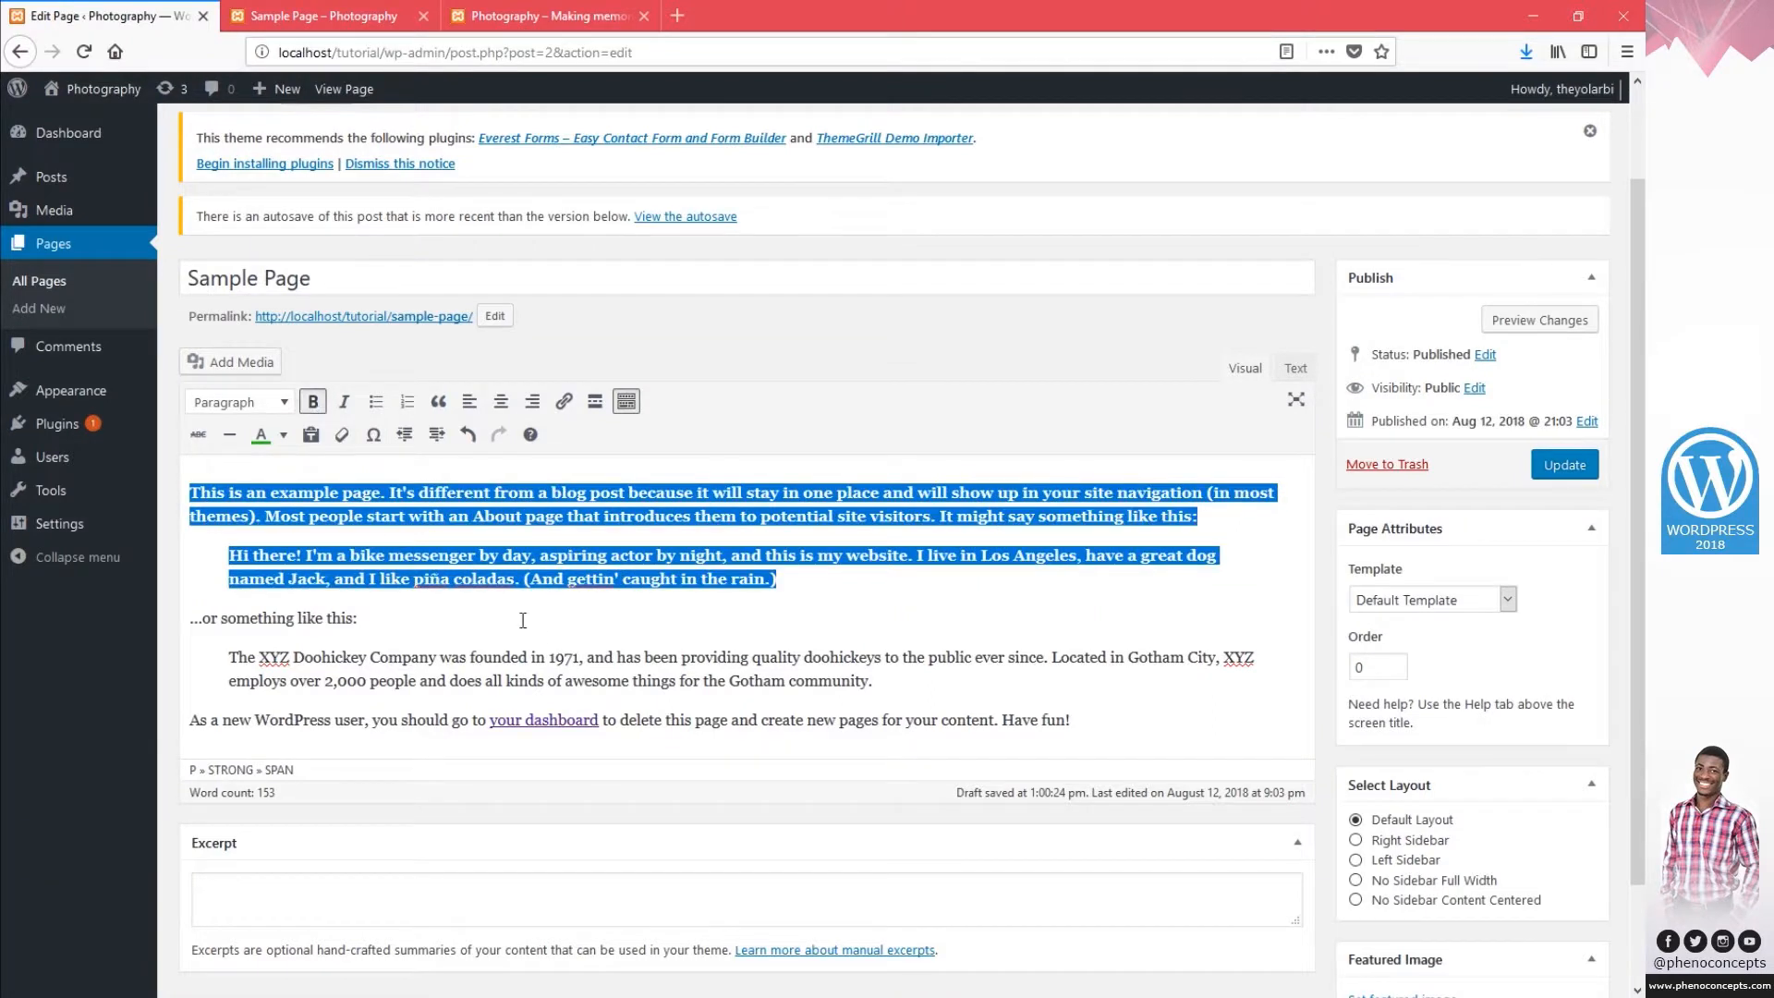
click(411, 497)
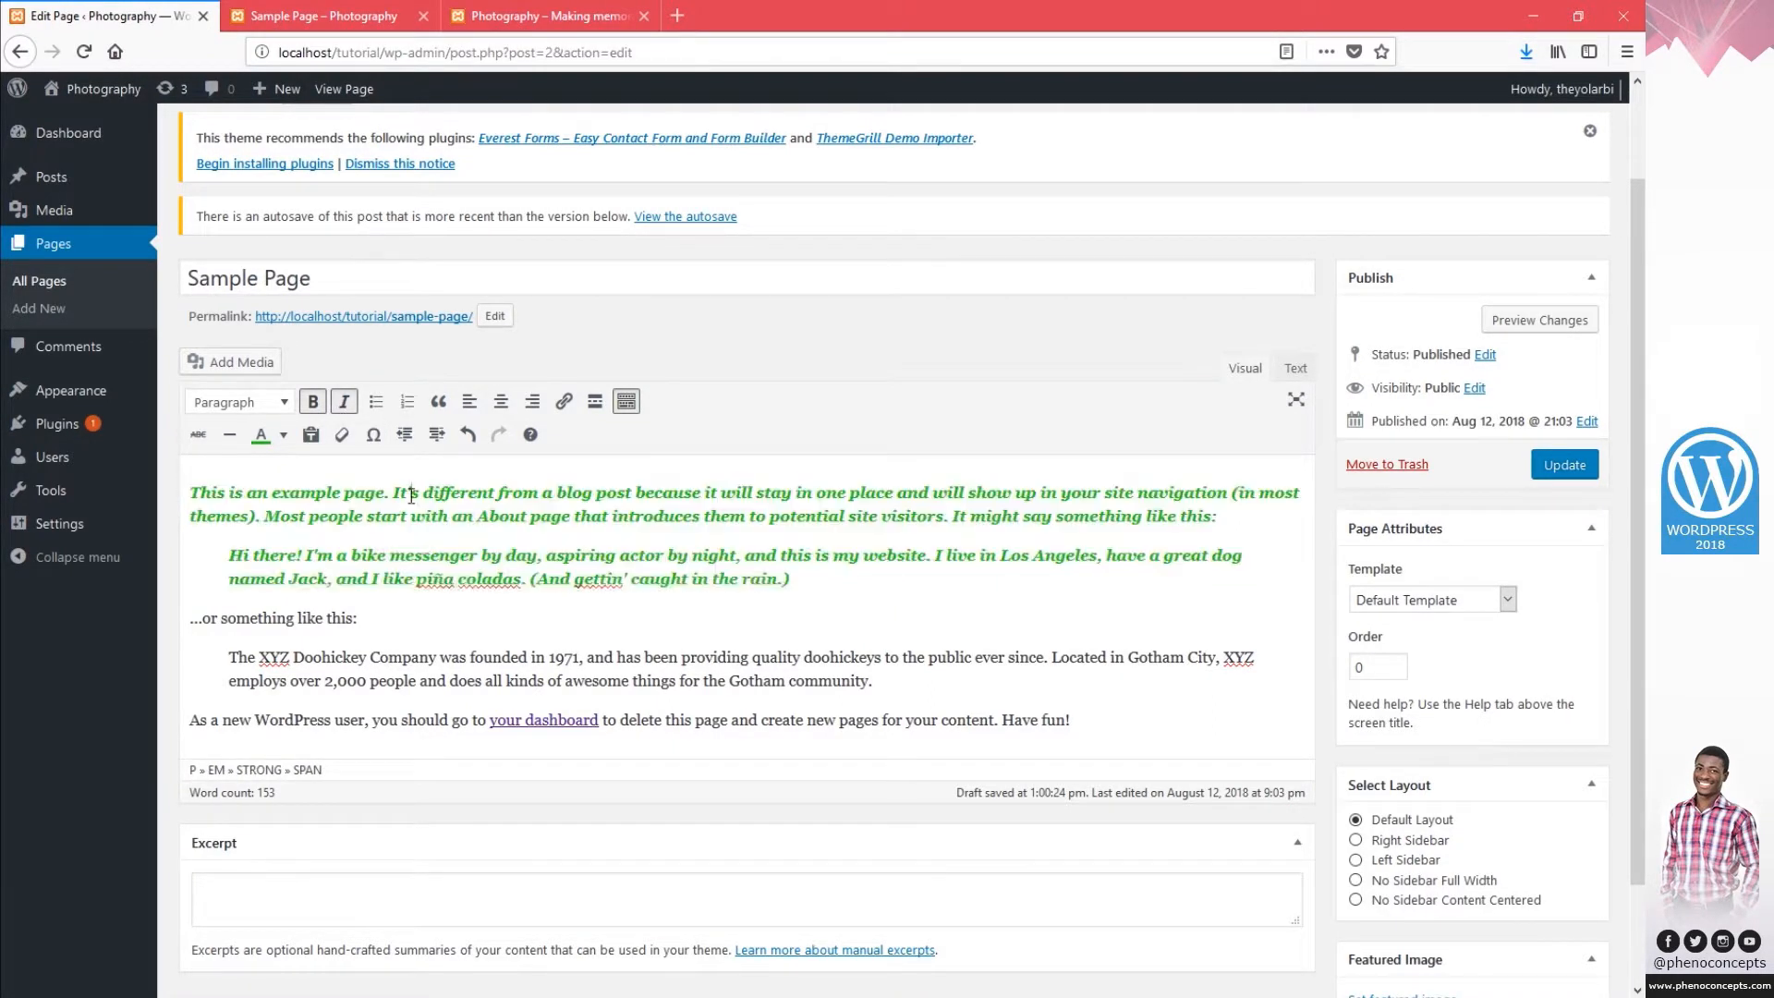
Clear all text formatting from the opening paragraph and the first blockquote.
drag(807, 586, 176, 482)
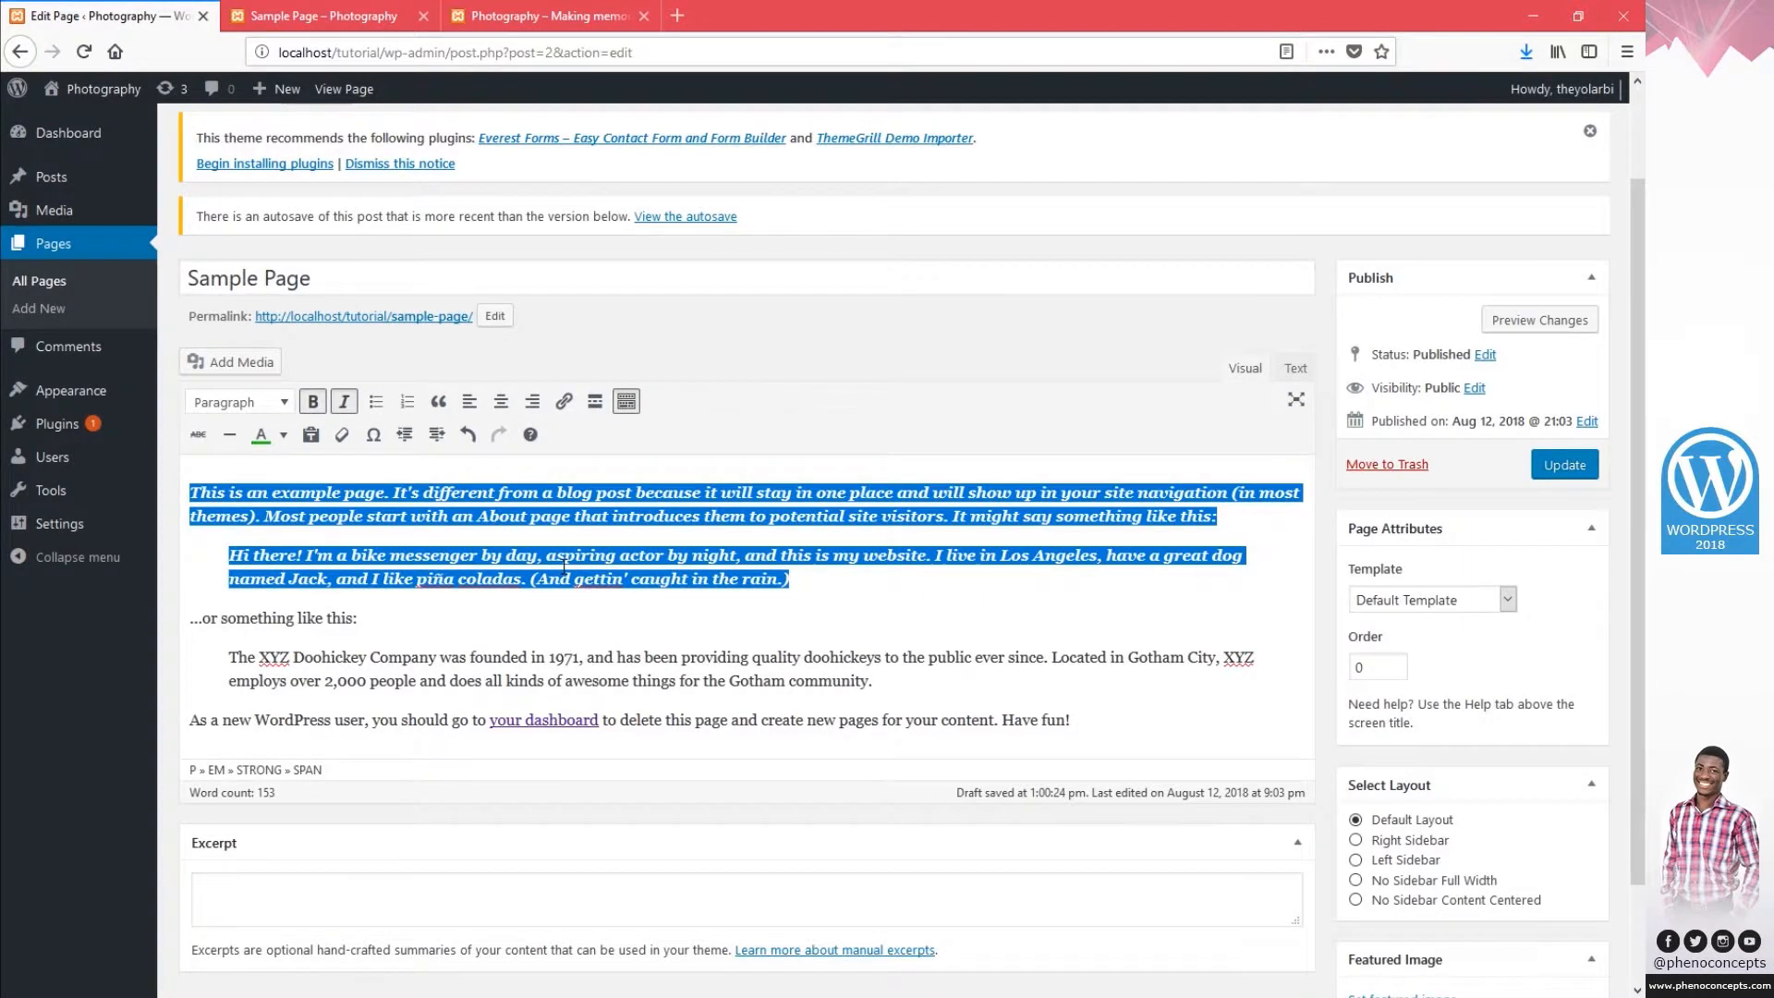
click(340, 435)
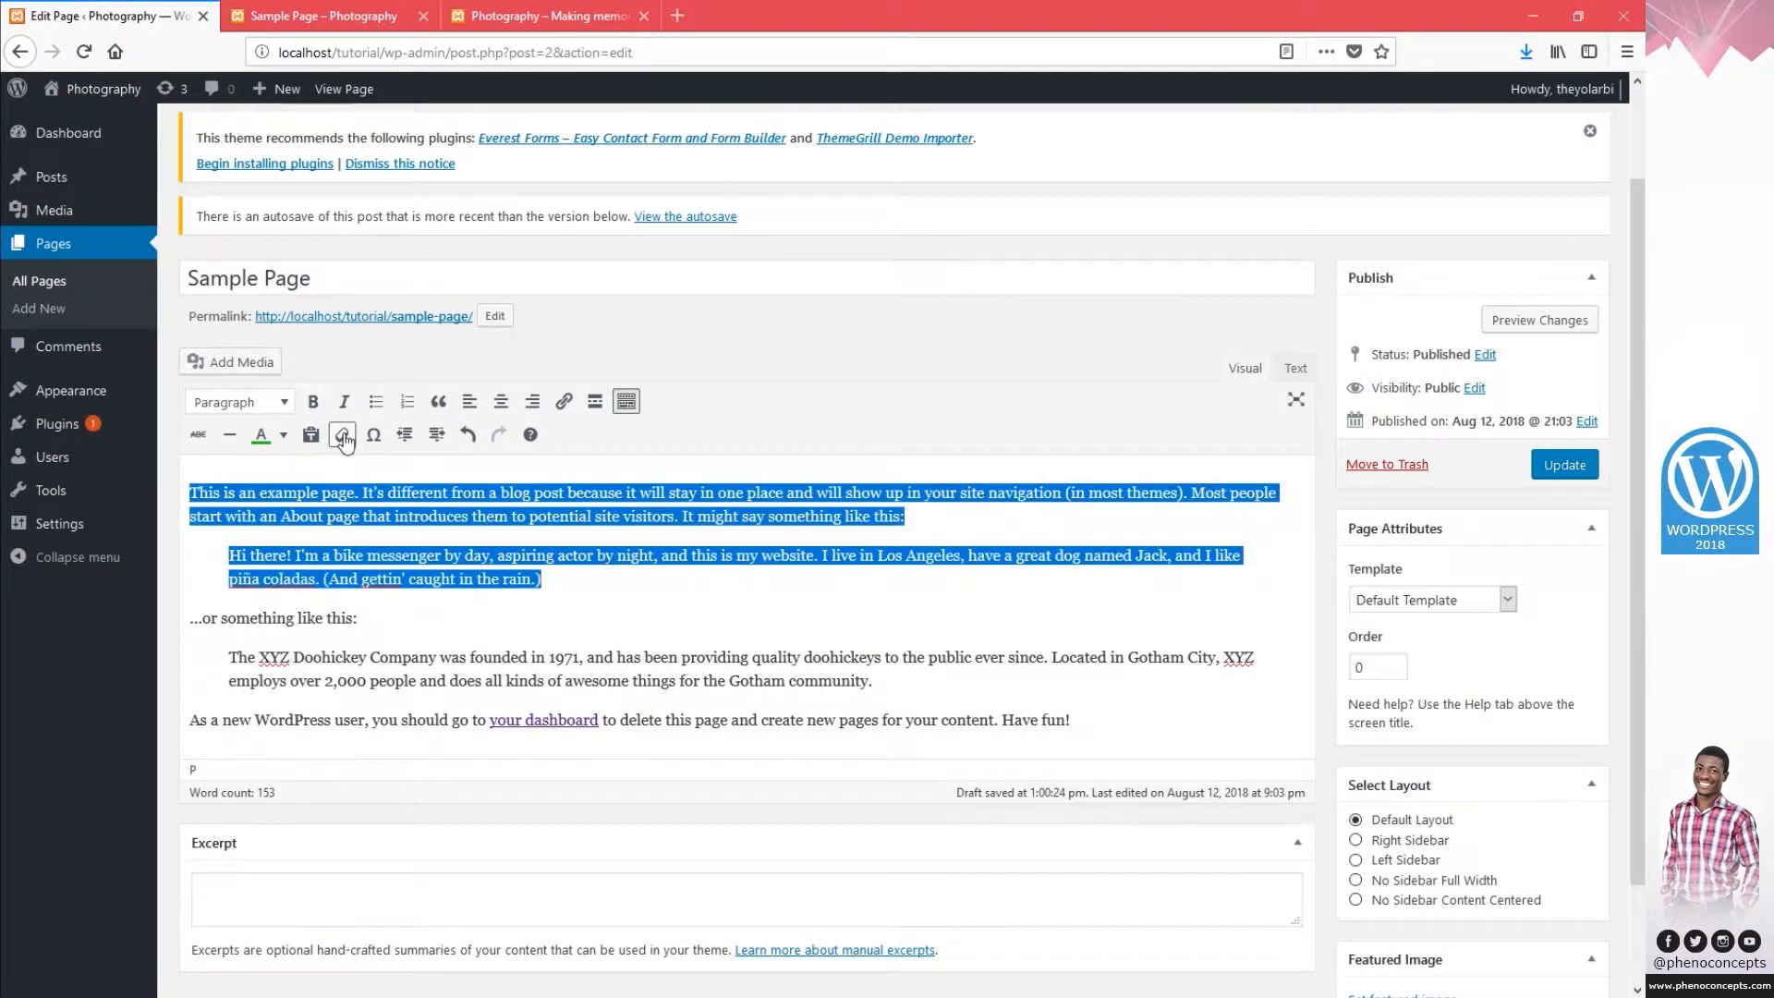
click(415, 543)
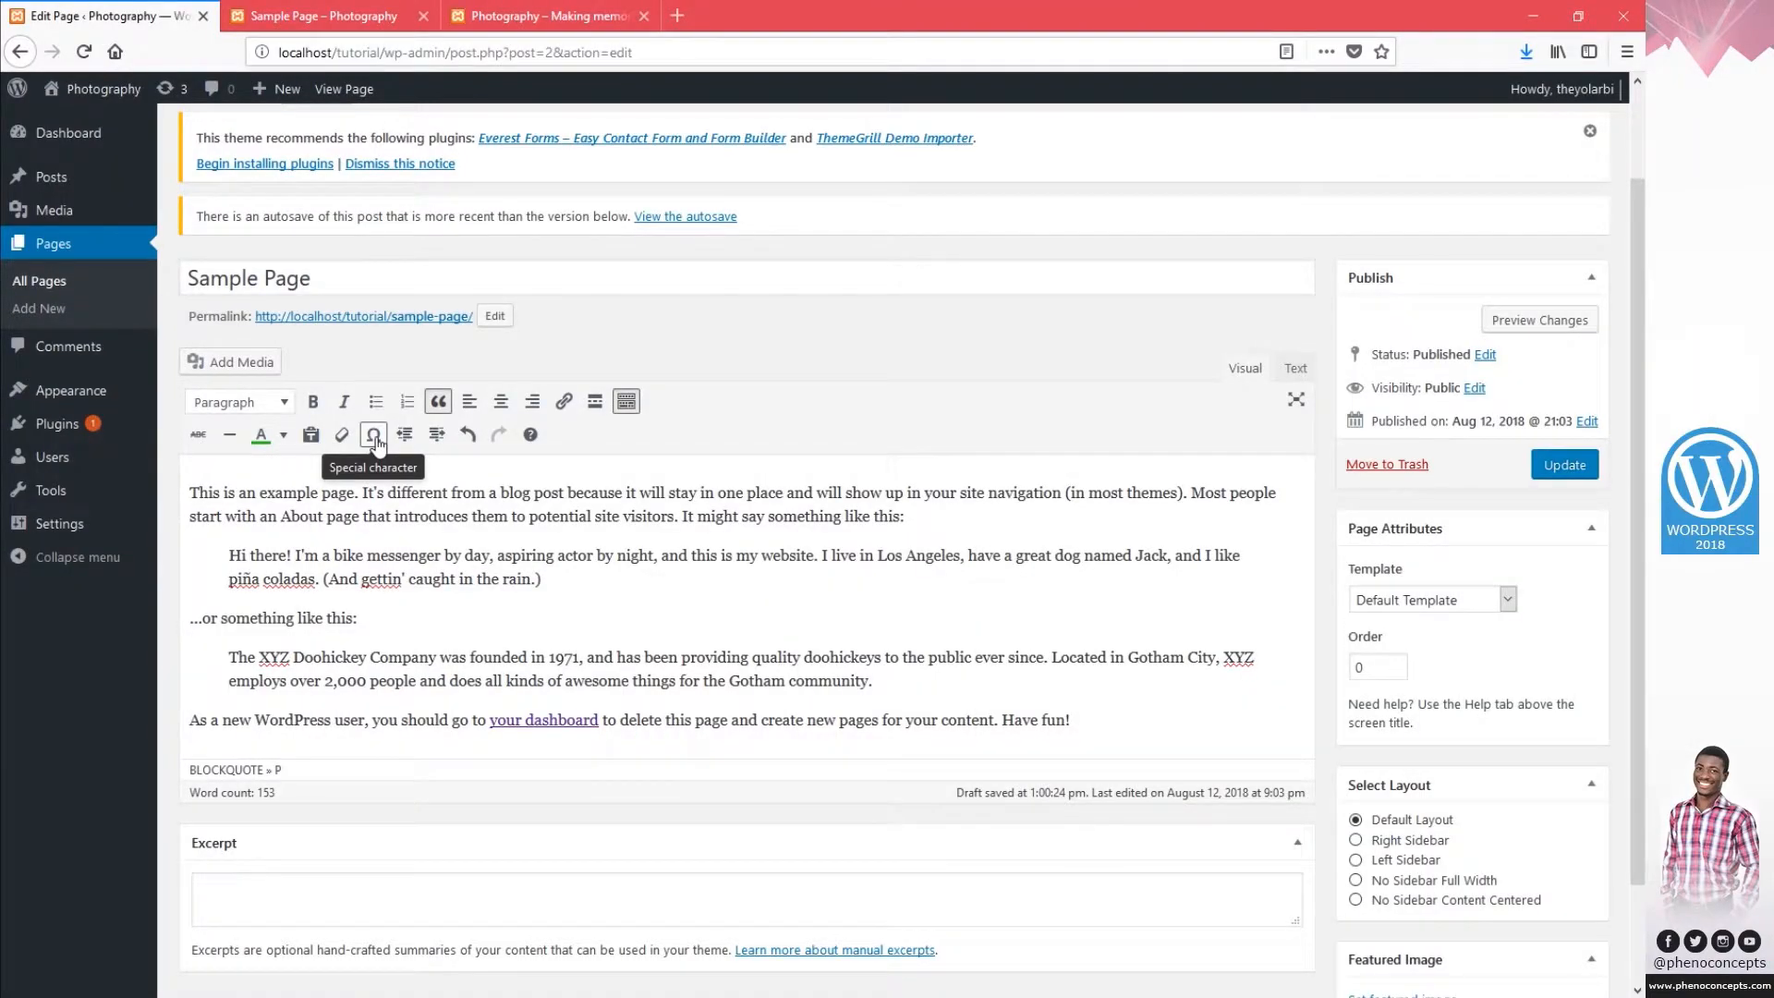
View the special character picker and return to the page text without inserting a character.
click(373, 434)
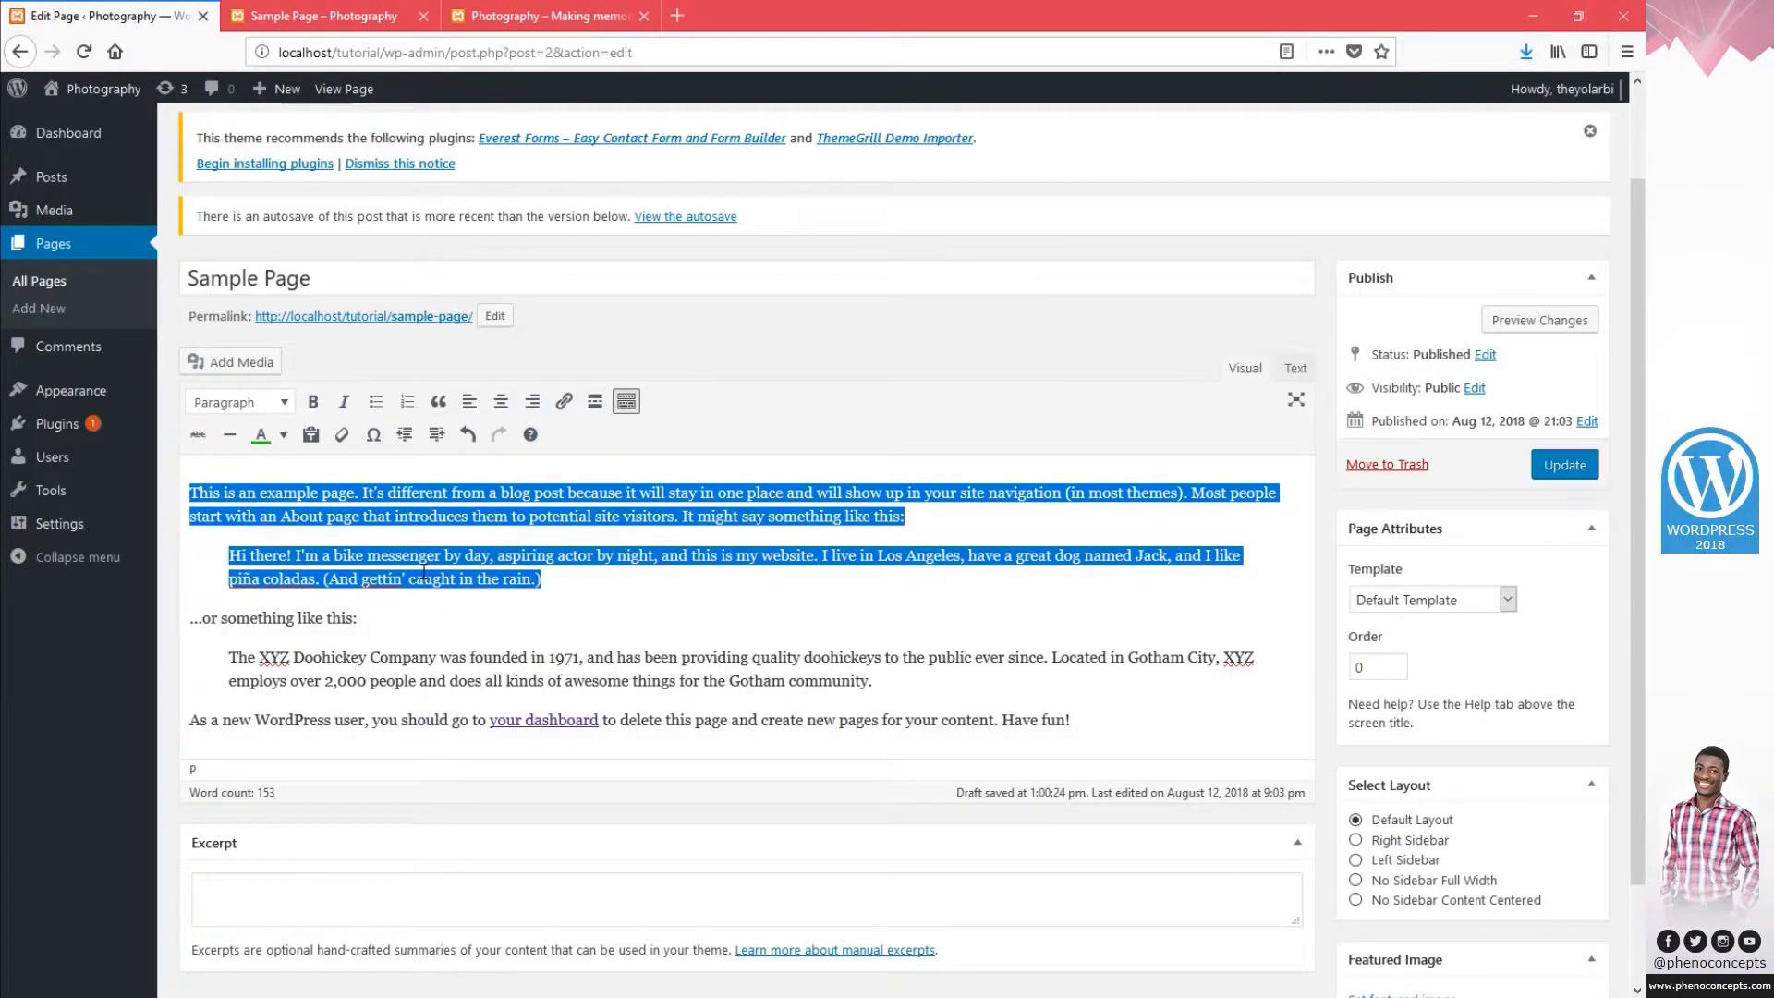
click(423, 573)
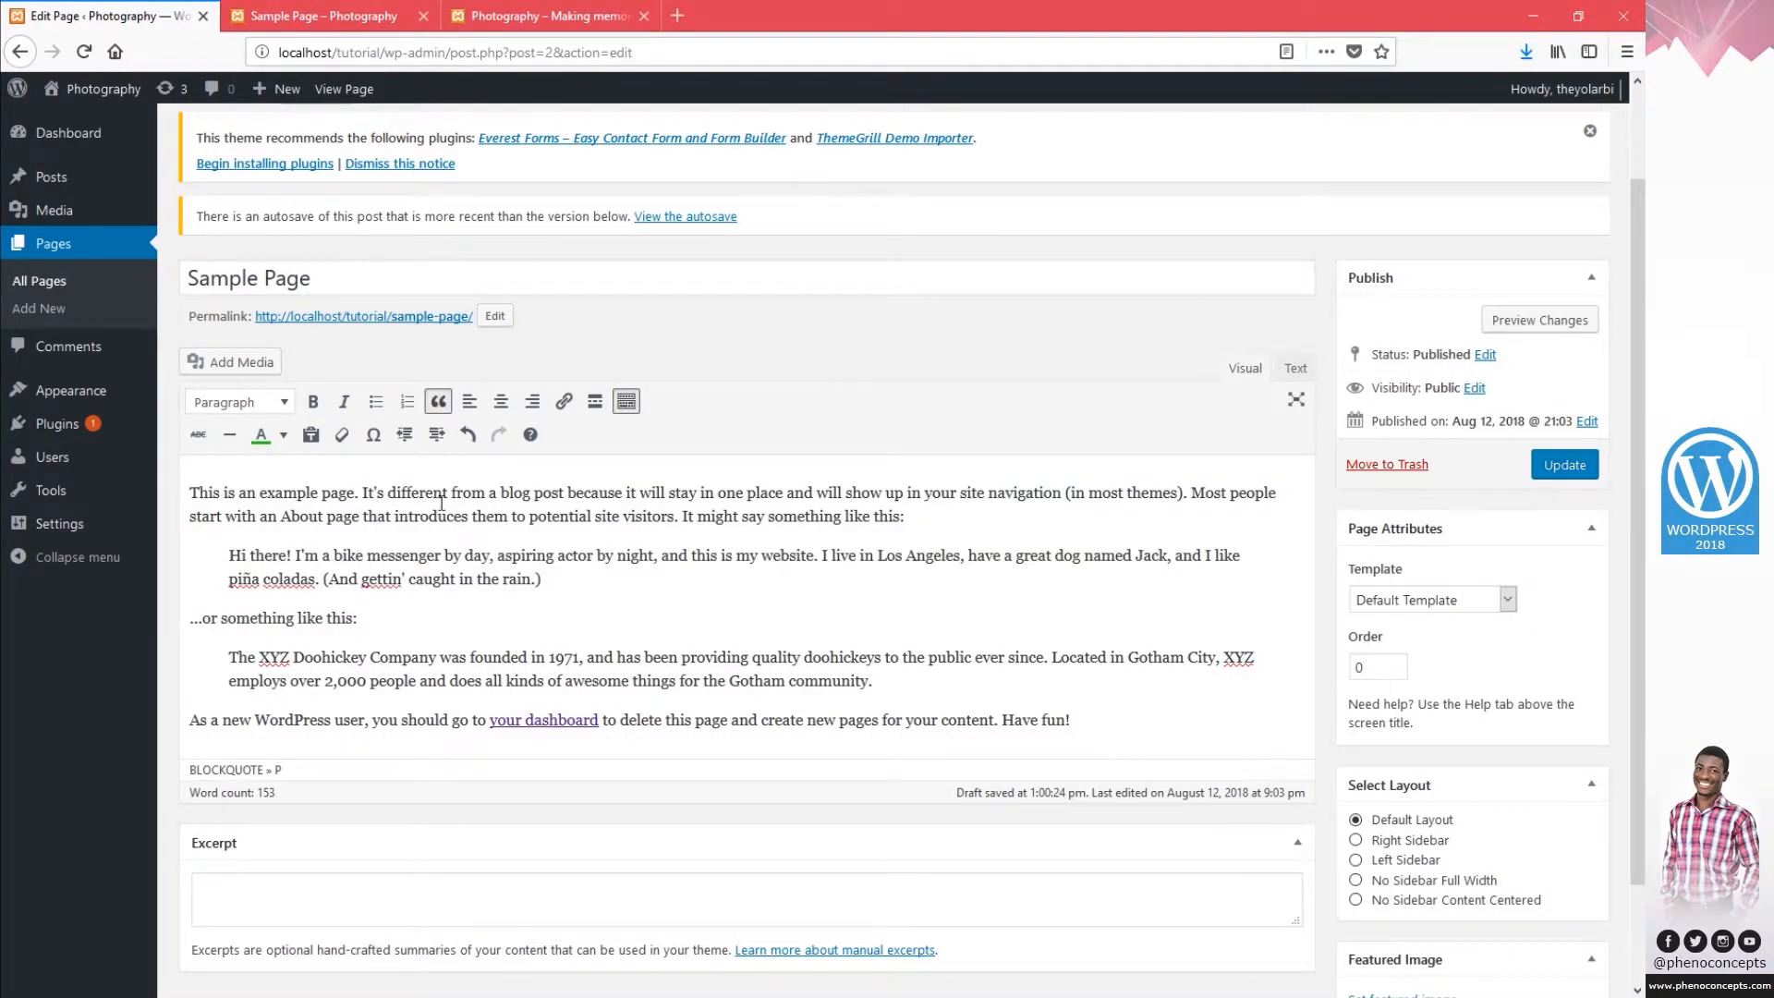
Increase the indent of the opening paragraph by four levels.
drag(958, 518, 190, 492)
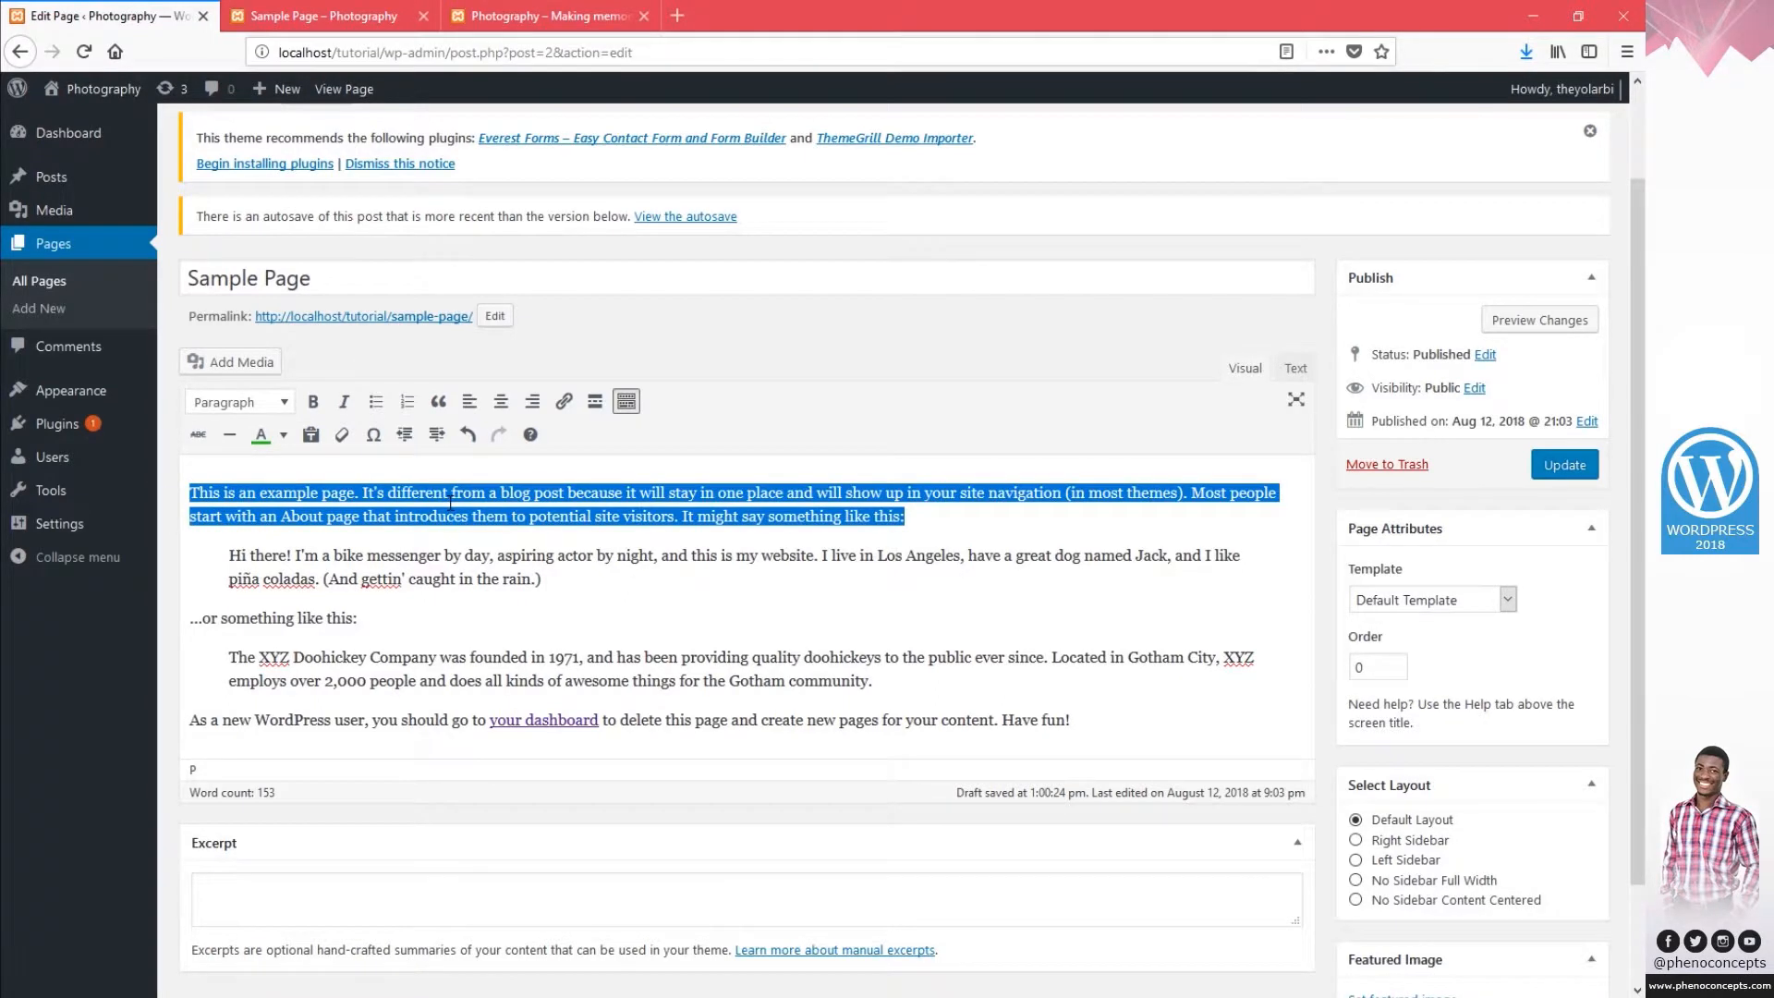
click(436, 434)
click(436, 434)
click(436, 434)
click(436, 434)
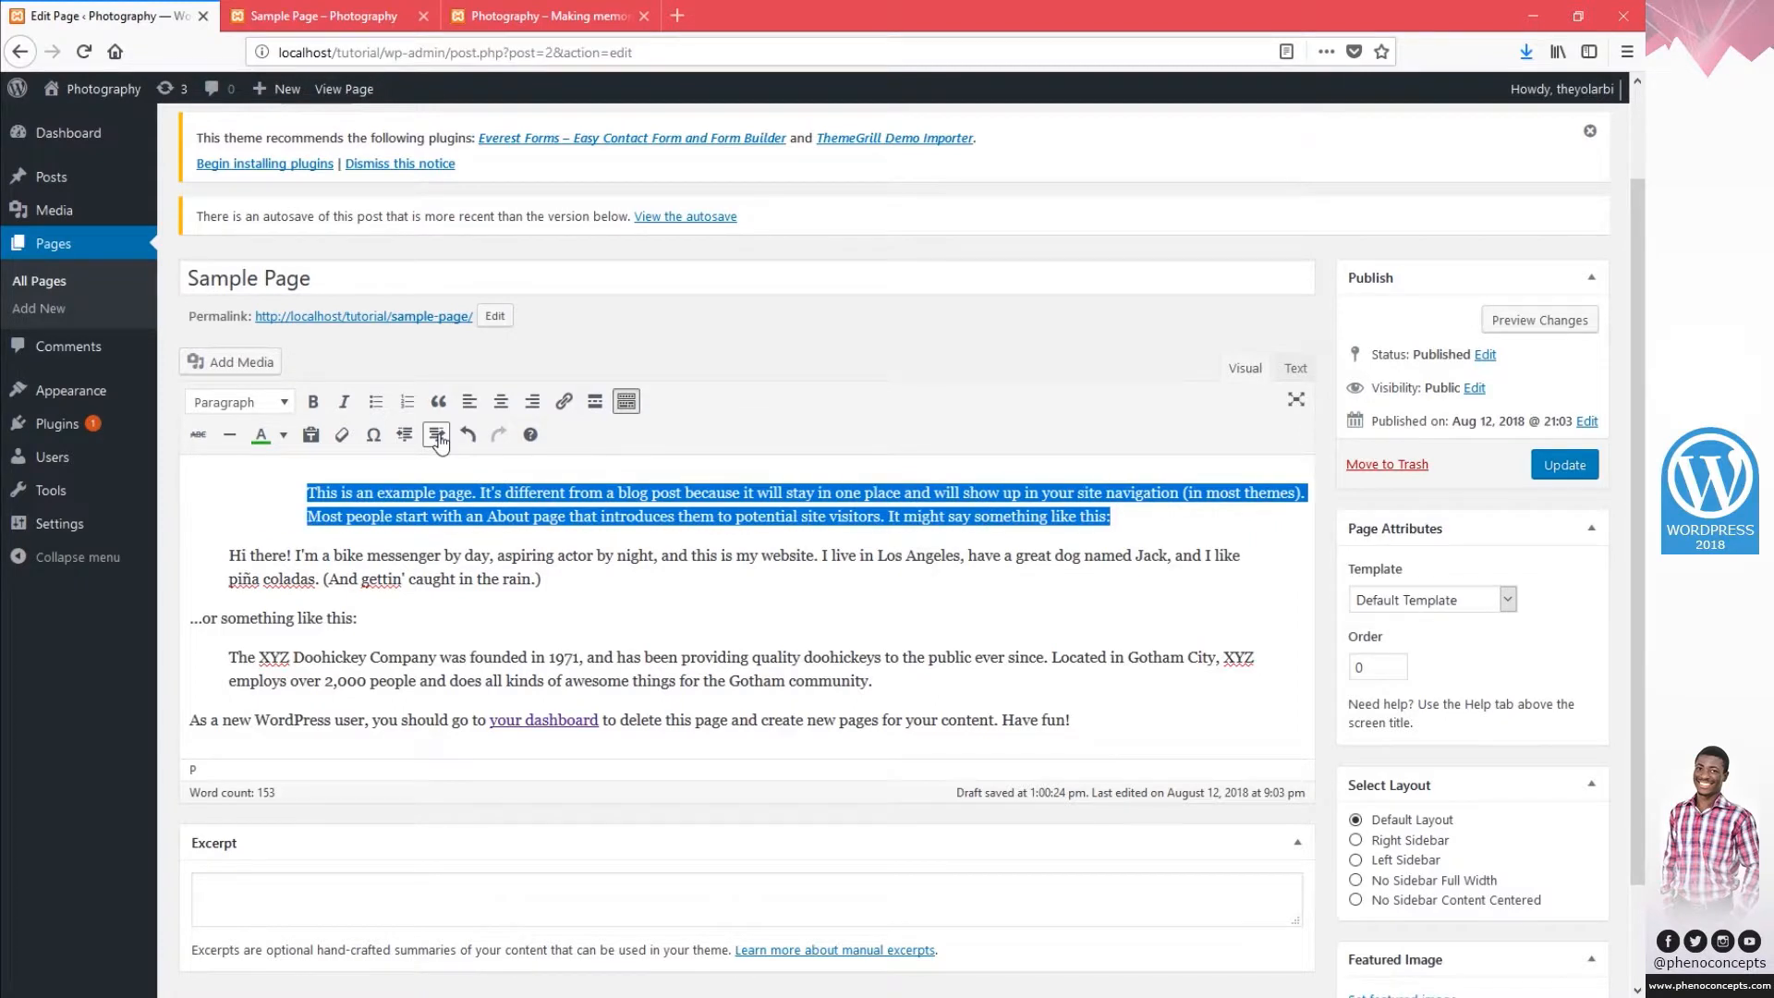
Decrease the indent of the opening paragraph by four levels, back to the margin.
click(404, 435)
click(404, 434)
click(404, 435)
click(404, 435)
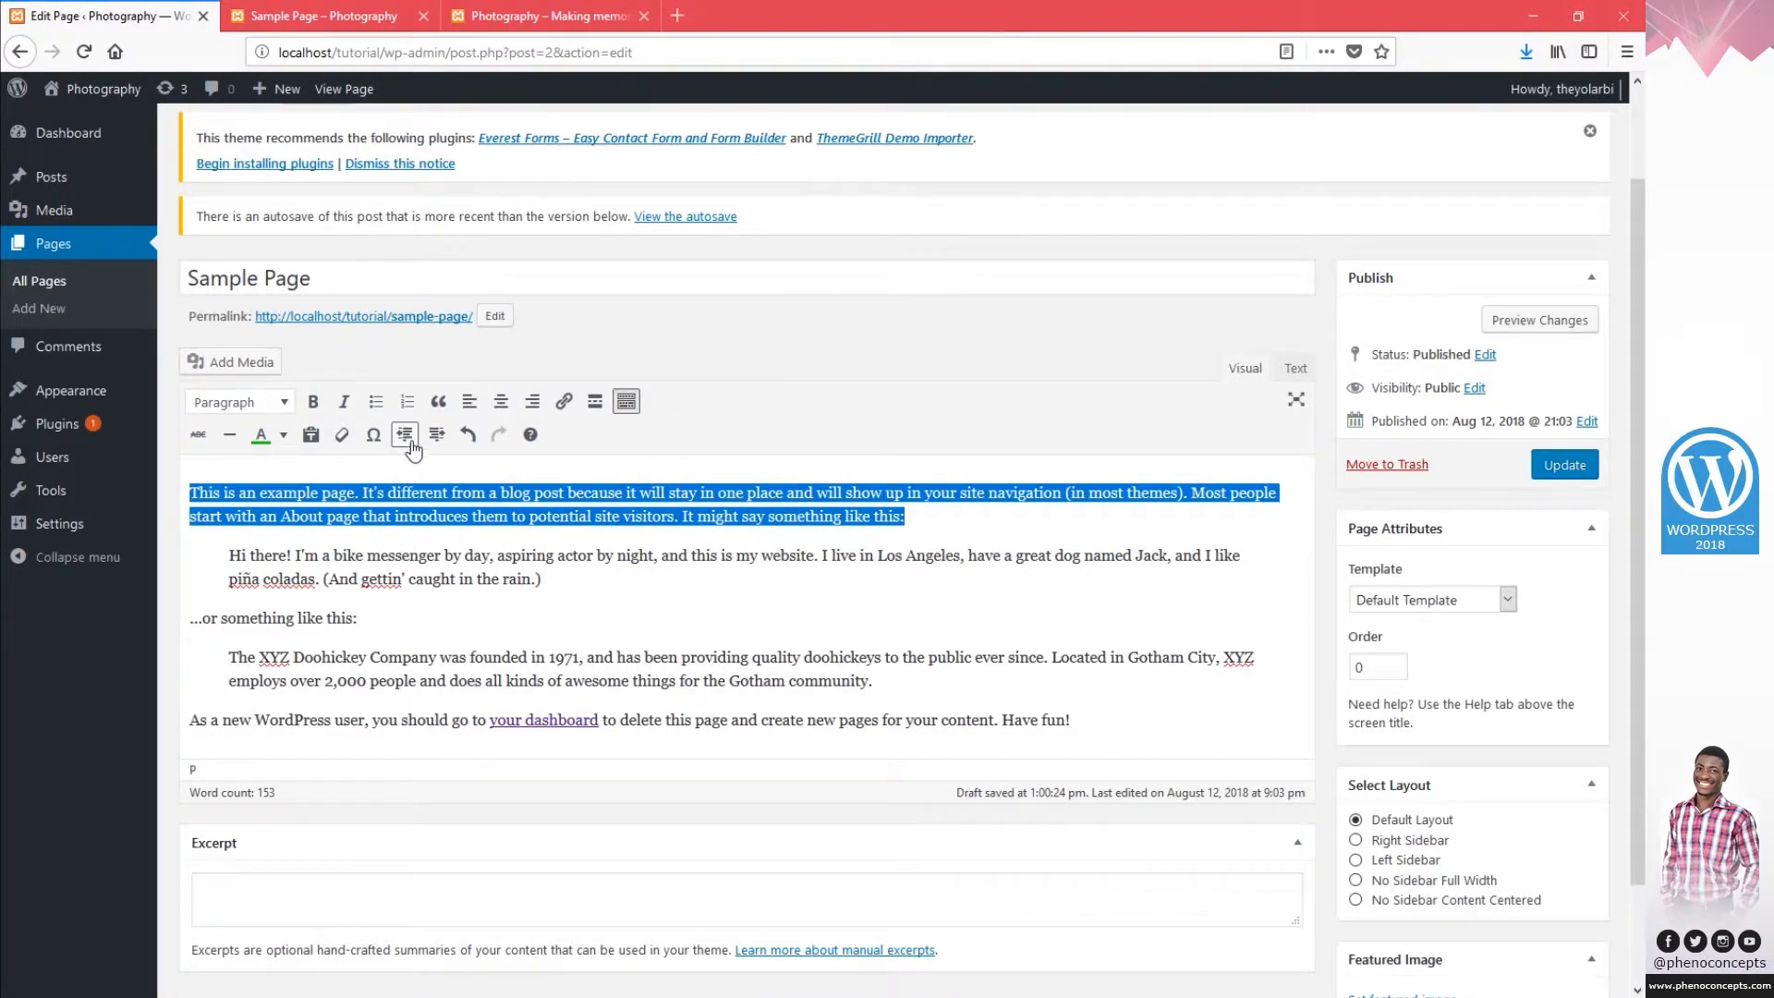
Undo the last indent decreases of the opening paragraph and redo them.
click(468, 436)
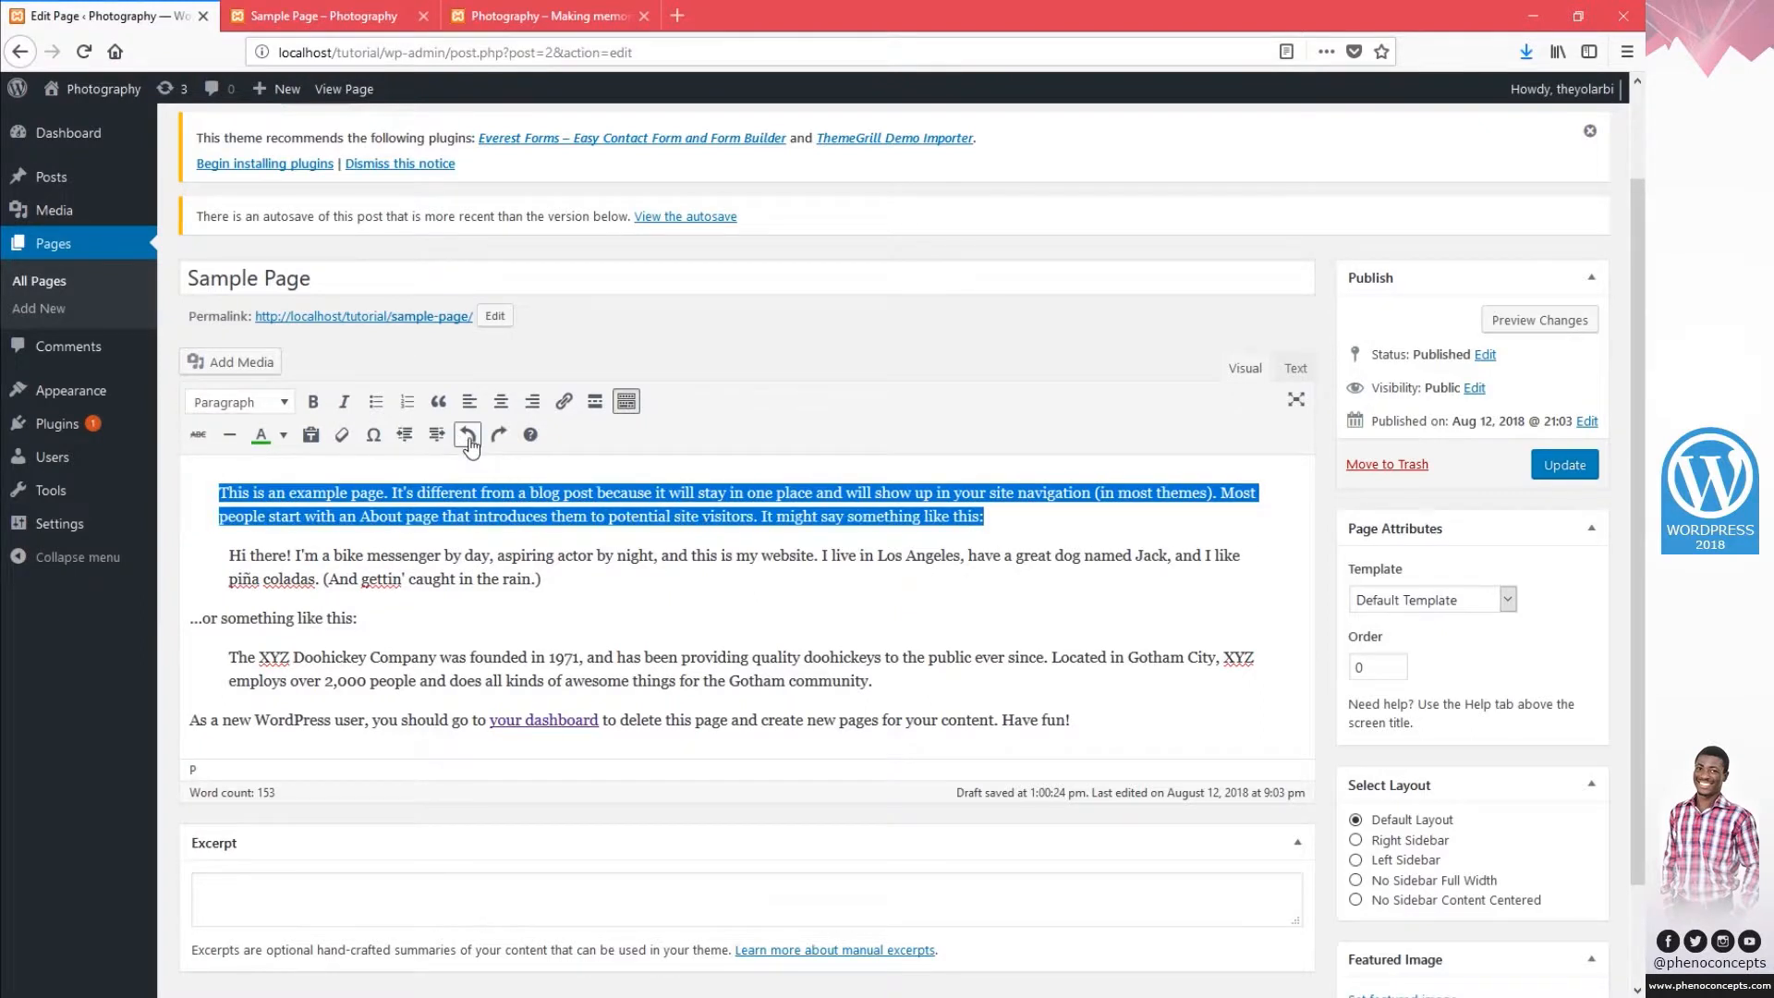
click(469, 436)
click(494, 438)
click(491, 440)
click(468, 435)
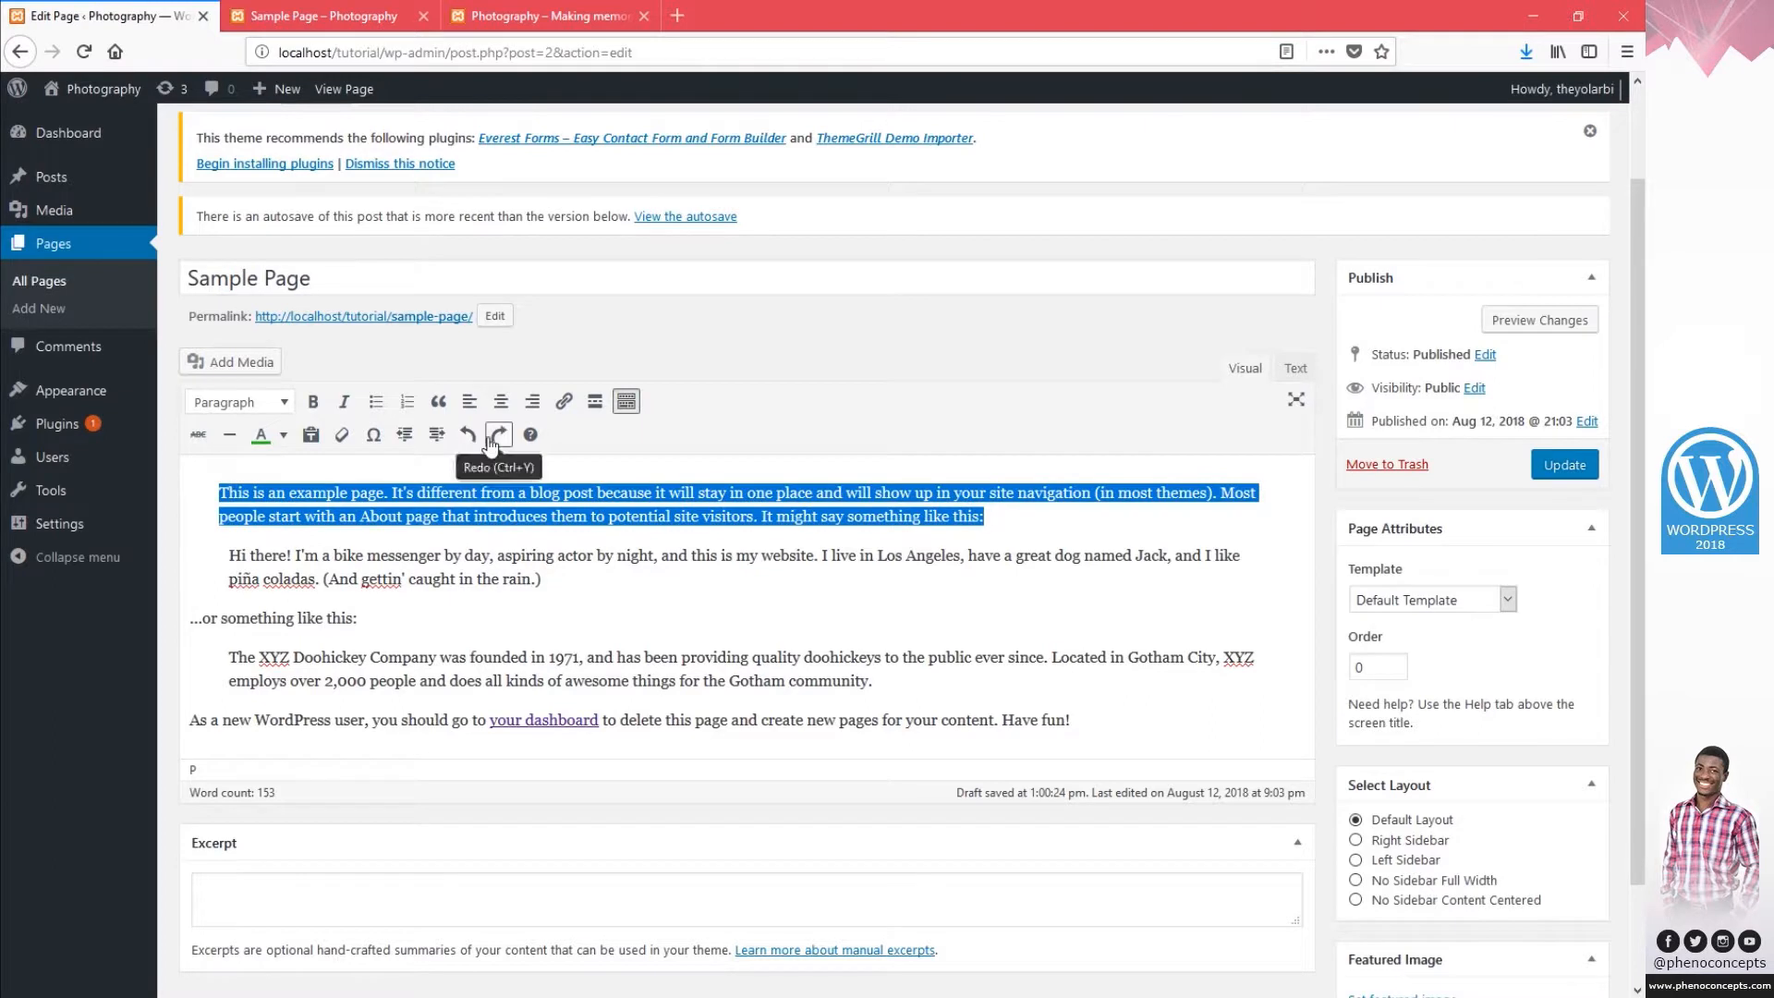
click(499, 435)
click(540, 508)
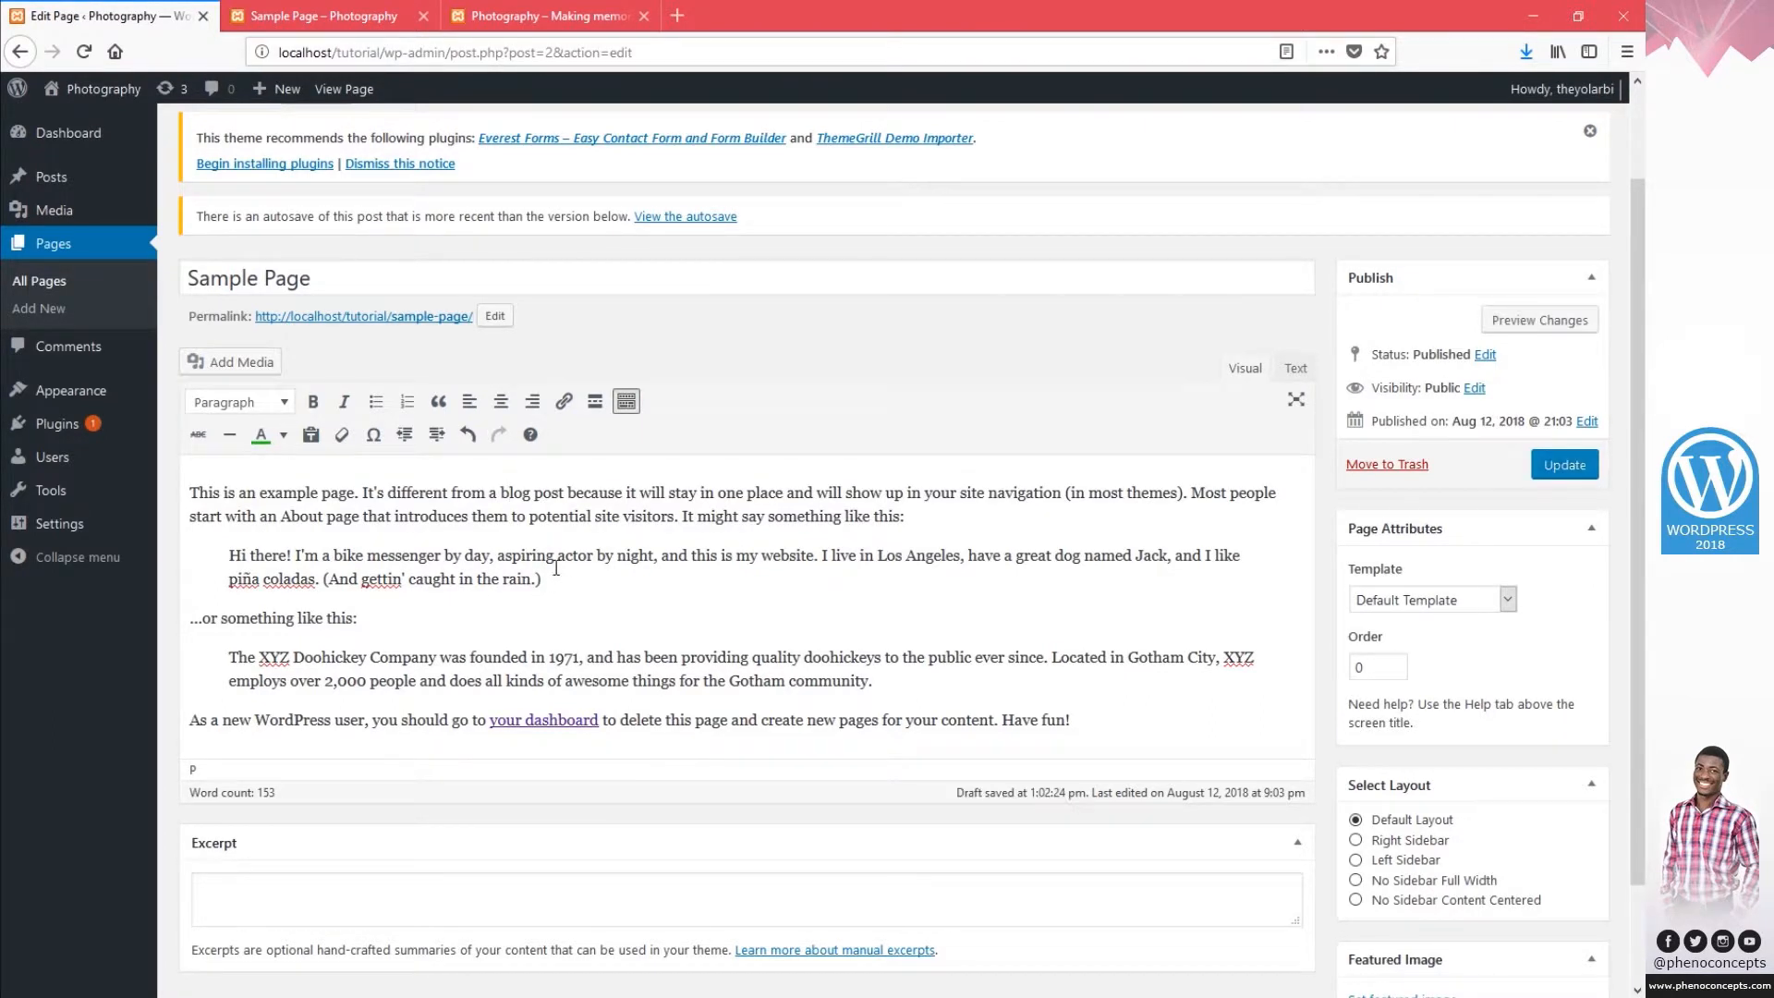
Centre the text of the first blockquote, starting "Hi there! I'm a bike messenger by day".
drag(558, 583, 229, 555)
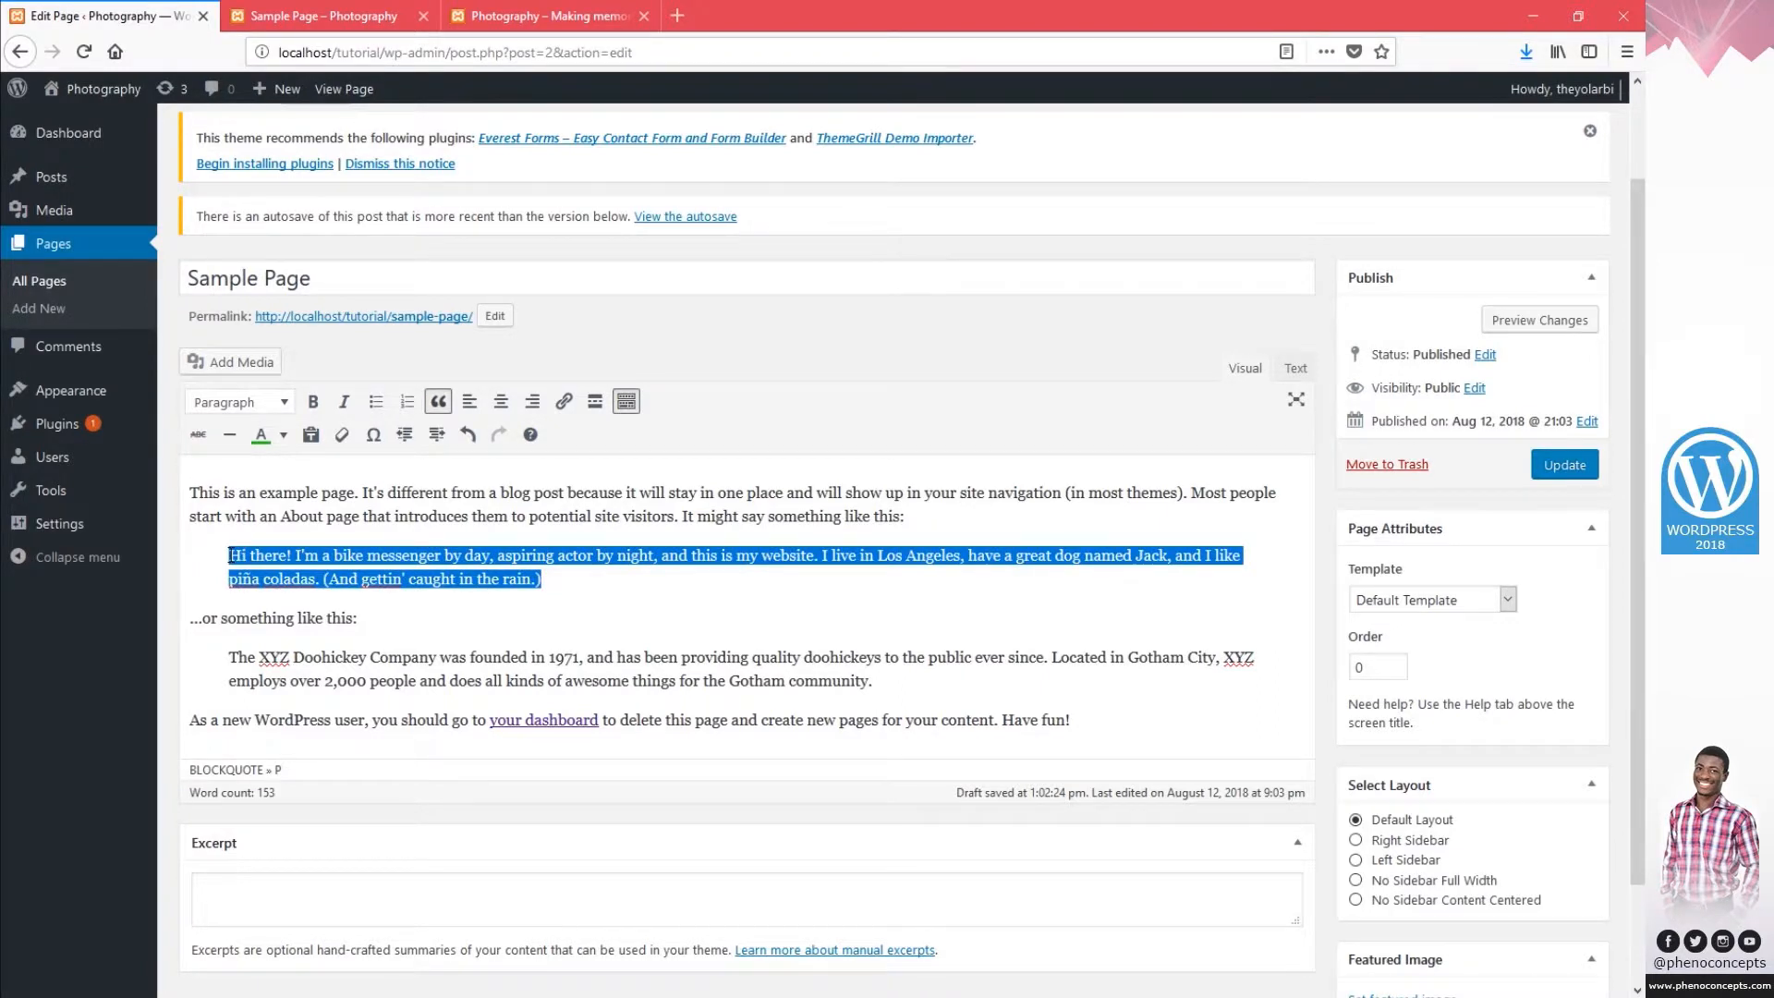
key(alt+shift+c)
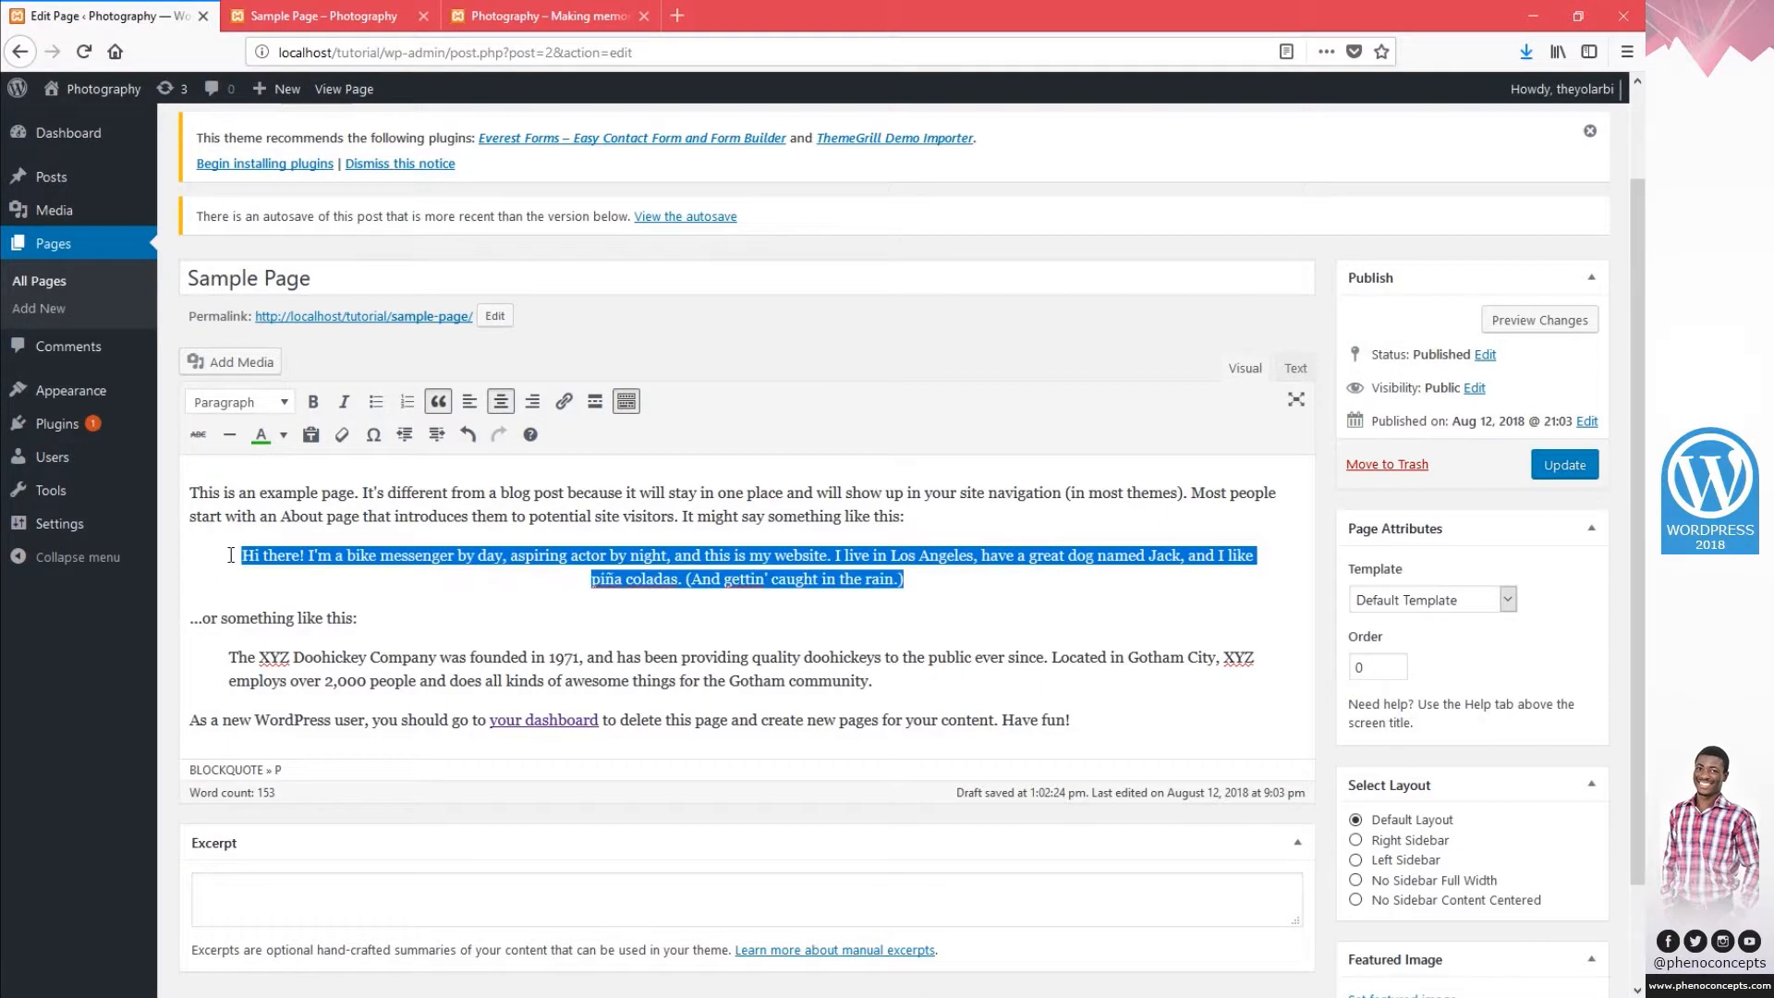
click(513, 572)
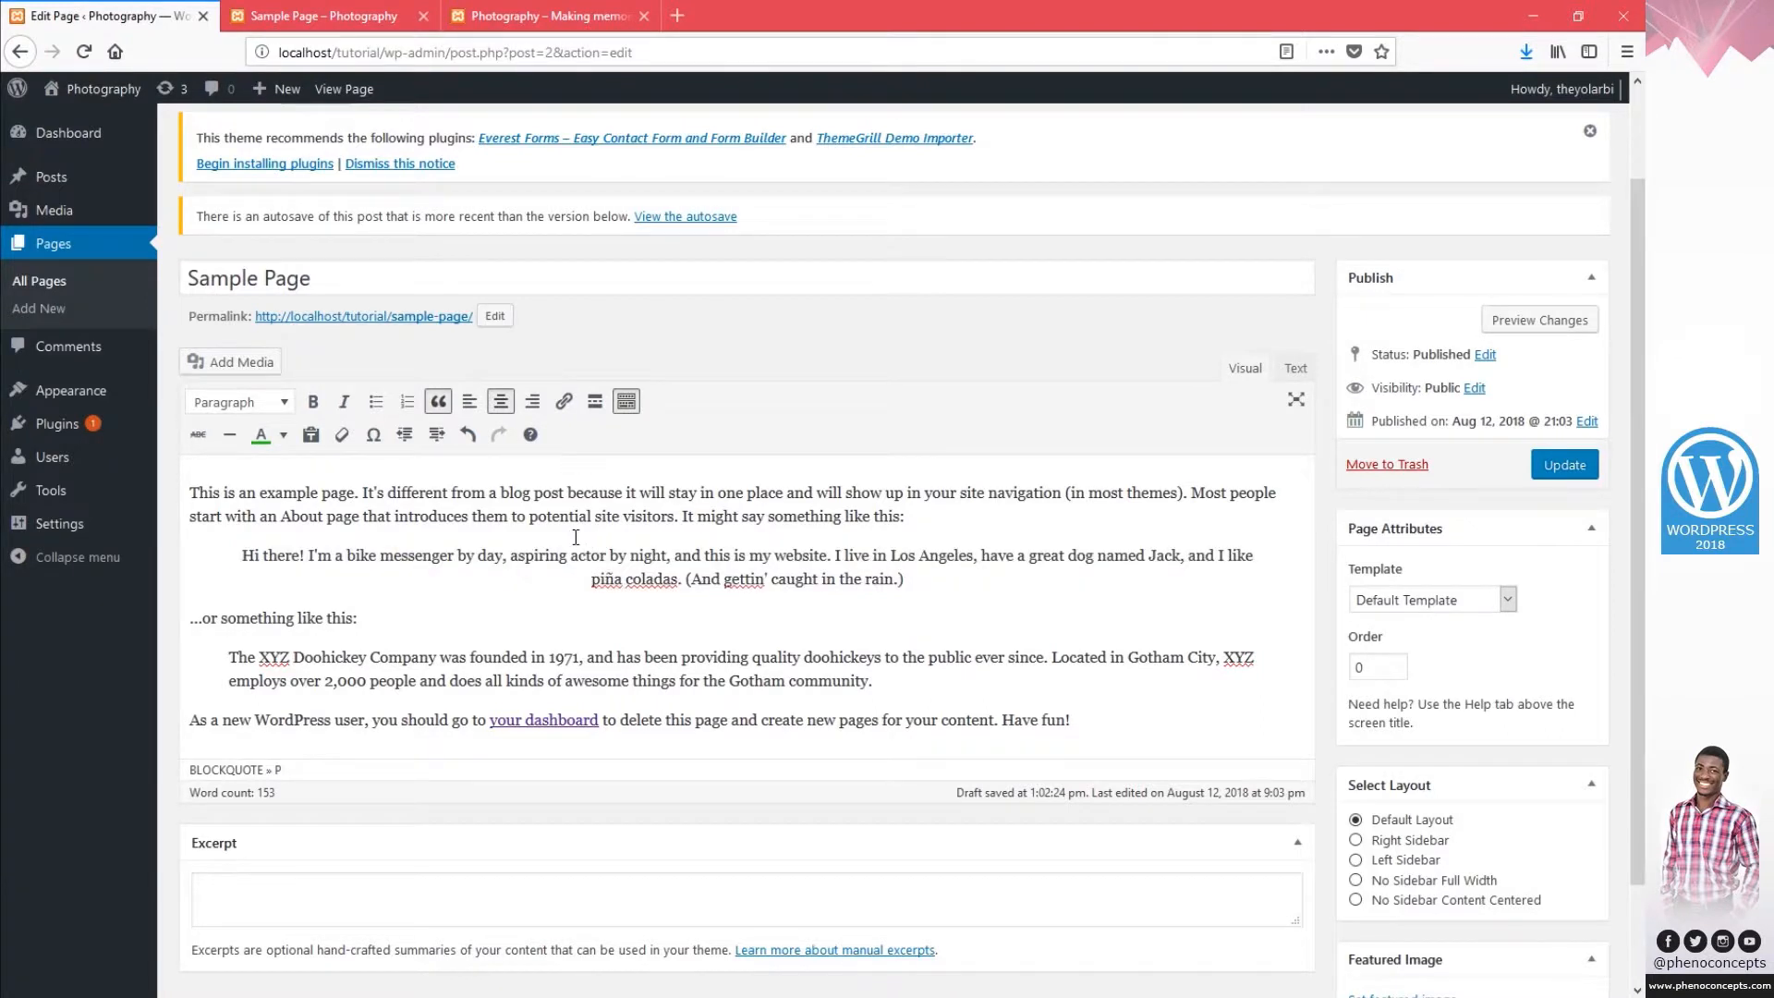
Make the start of the opening paragraph bold, from "This is an example page" through "introduce".
drag(462, 517, 143, 459)
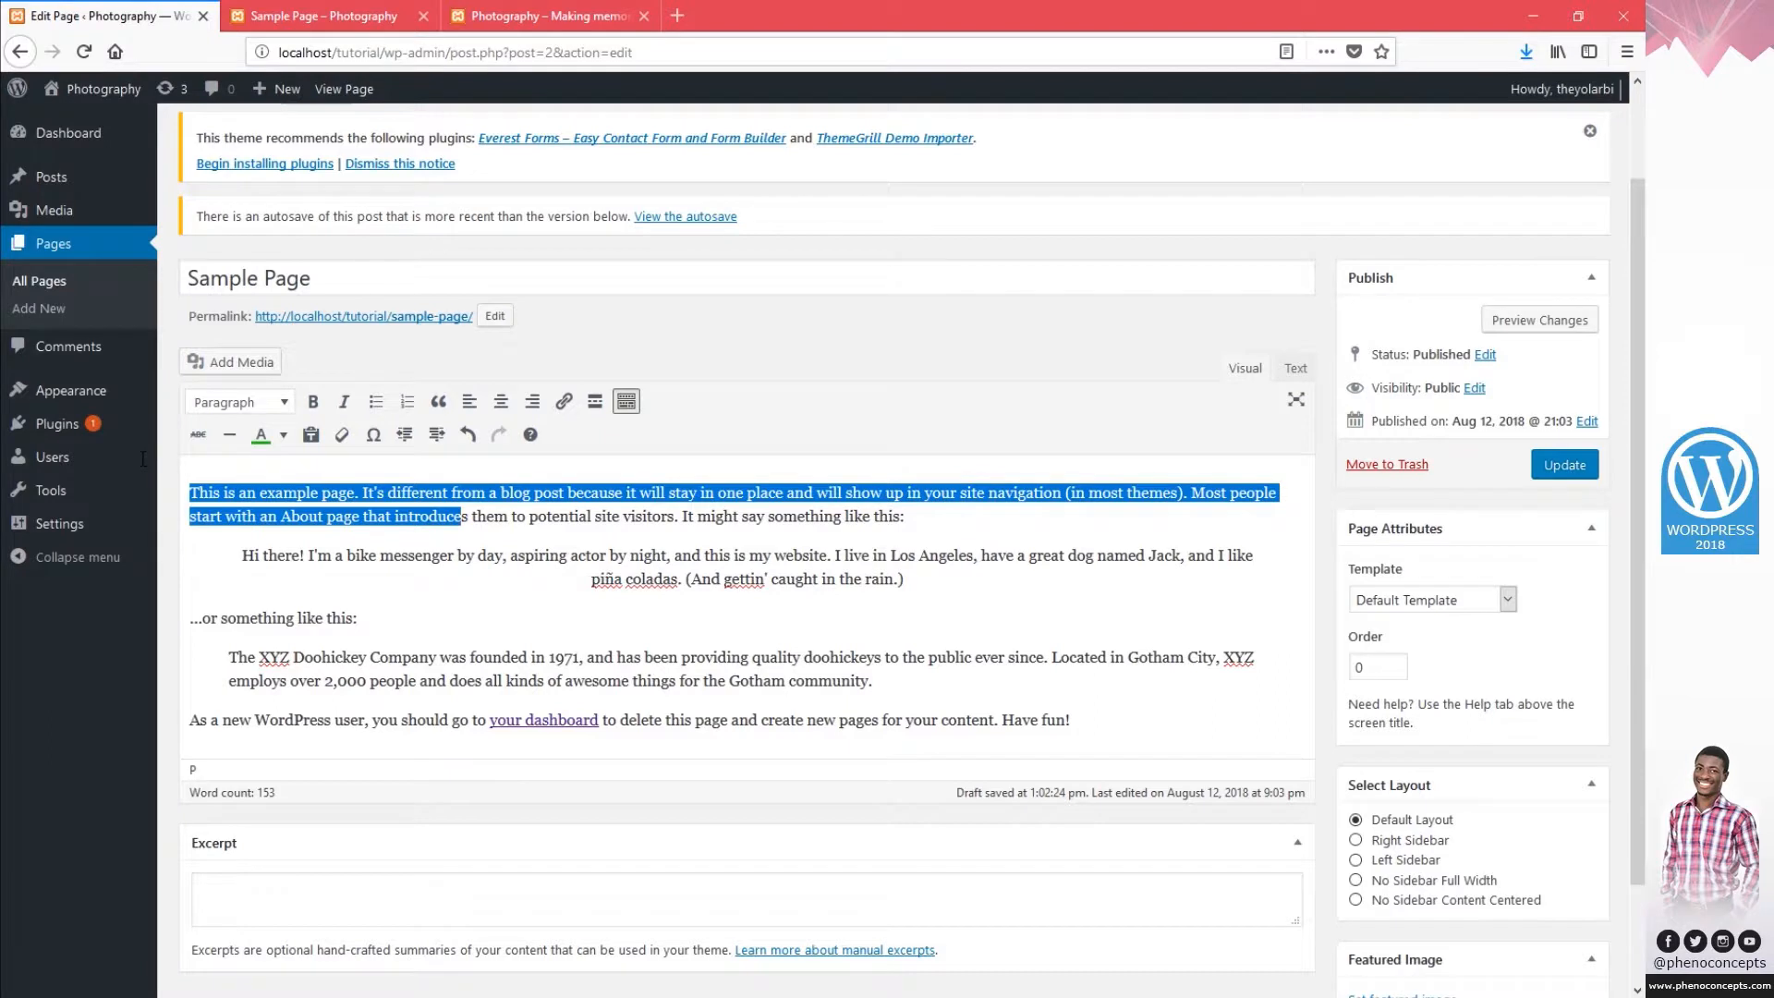
click(312, 400)
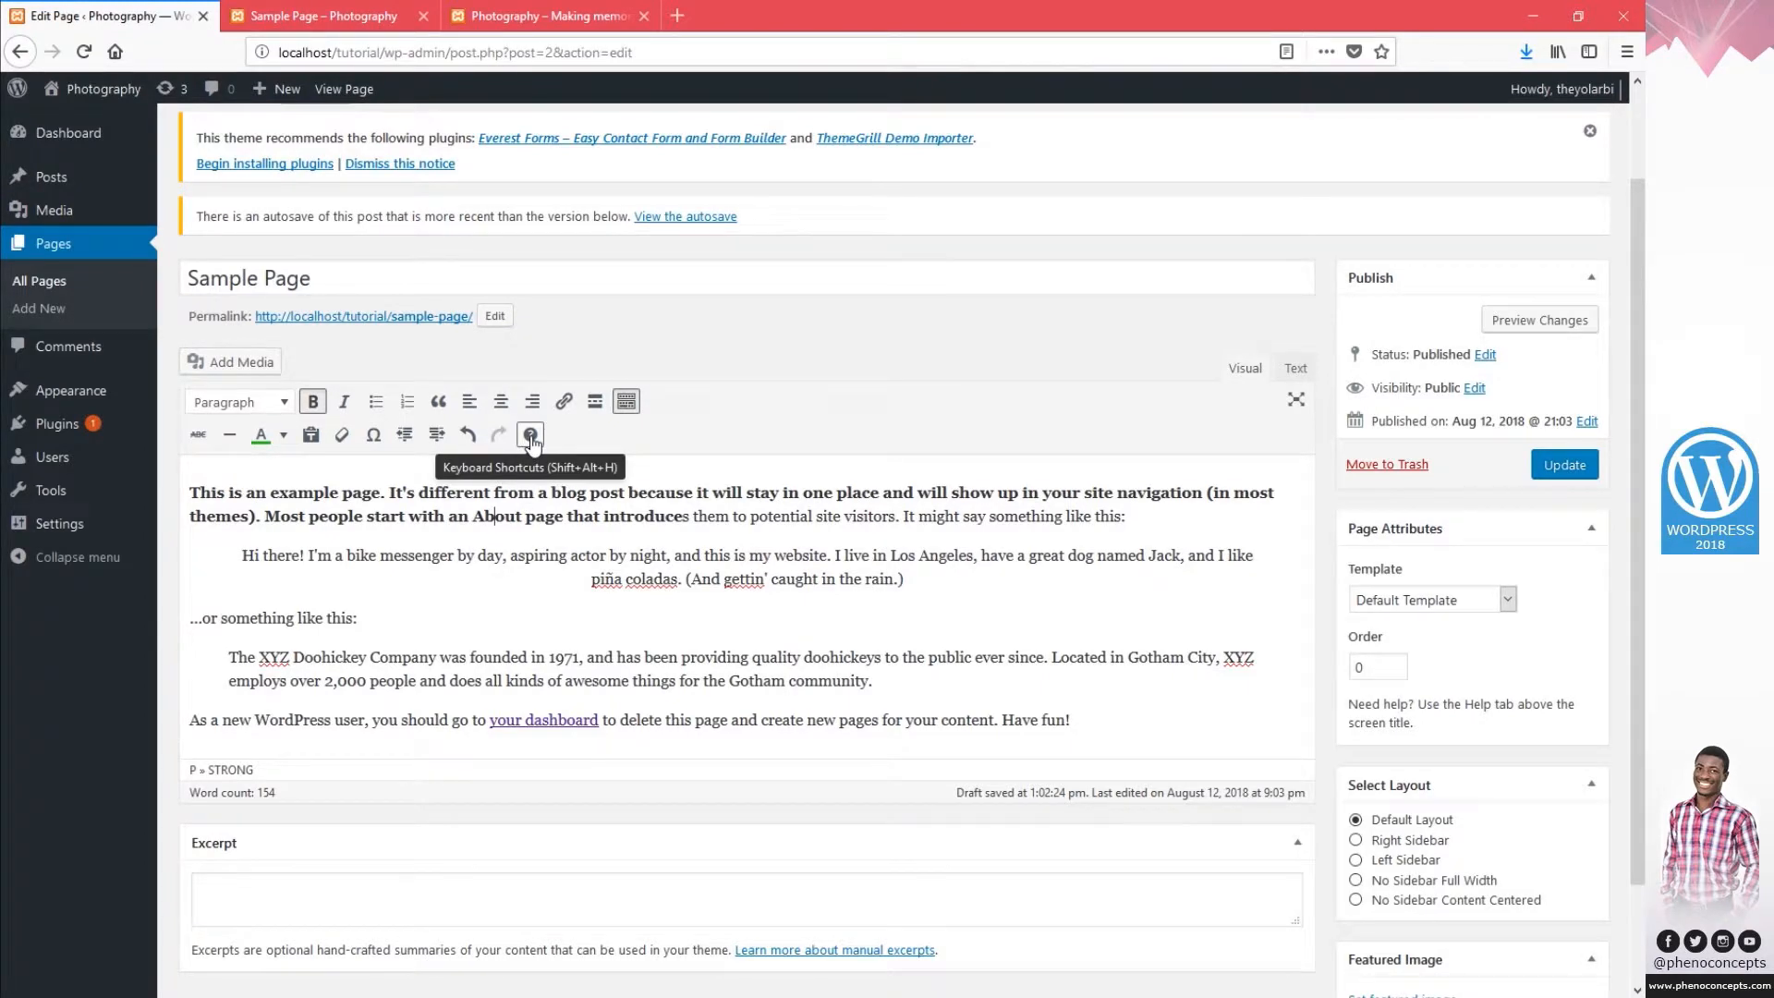
Examine the editor's list of keyboard shortcuts and try selecting all the page text.
click(530, 435)
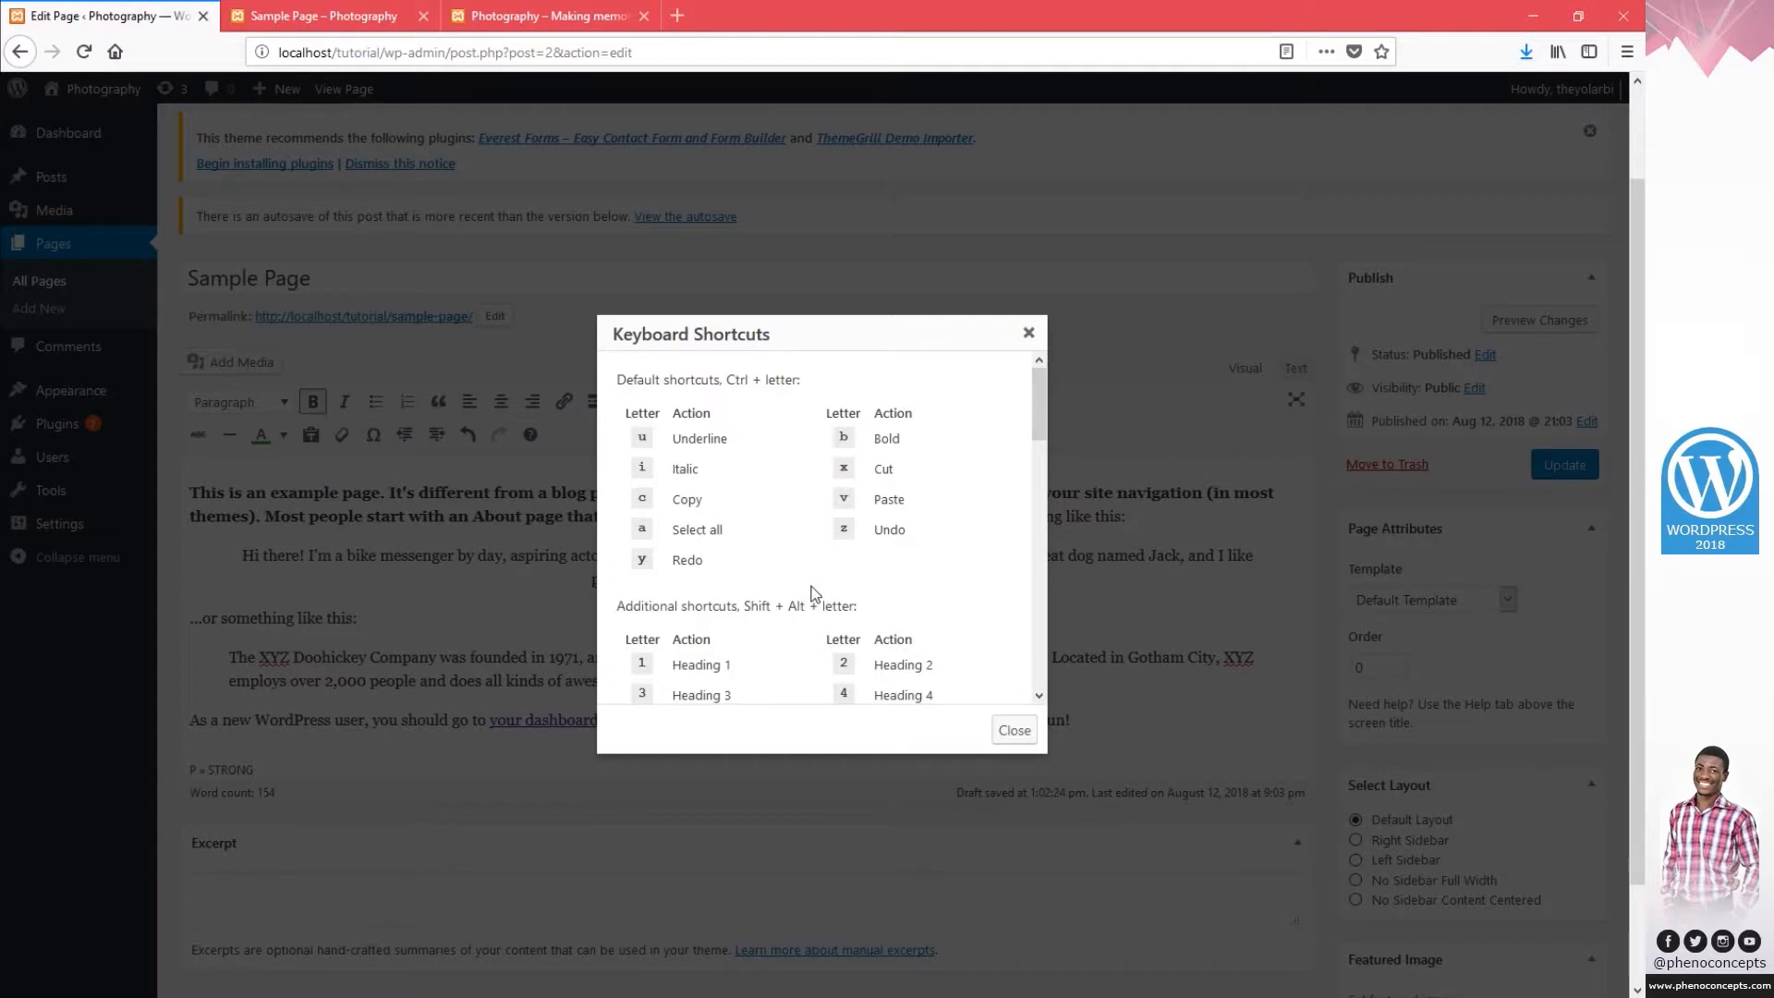
drag(1039, 397, 1042, 652)
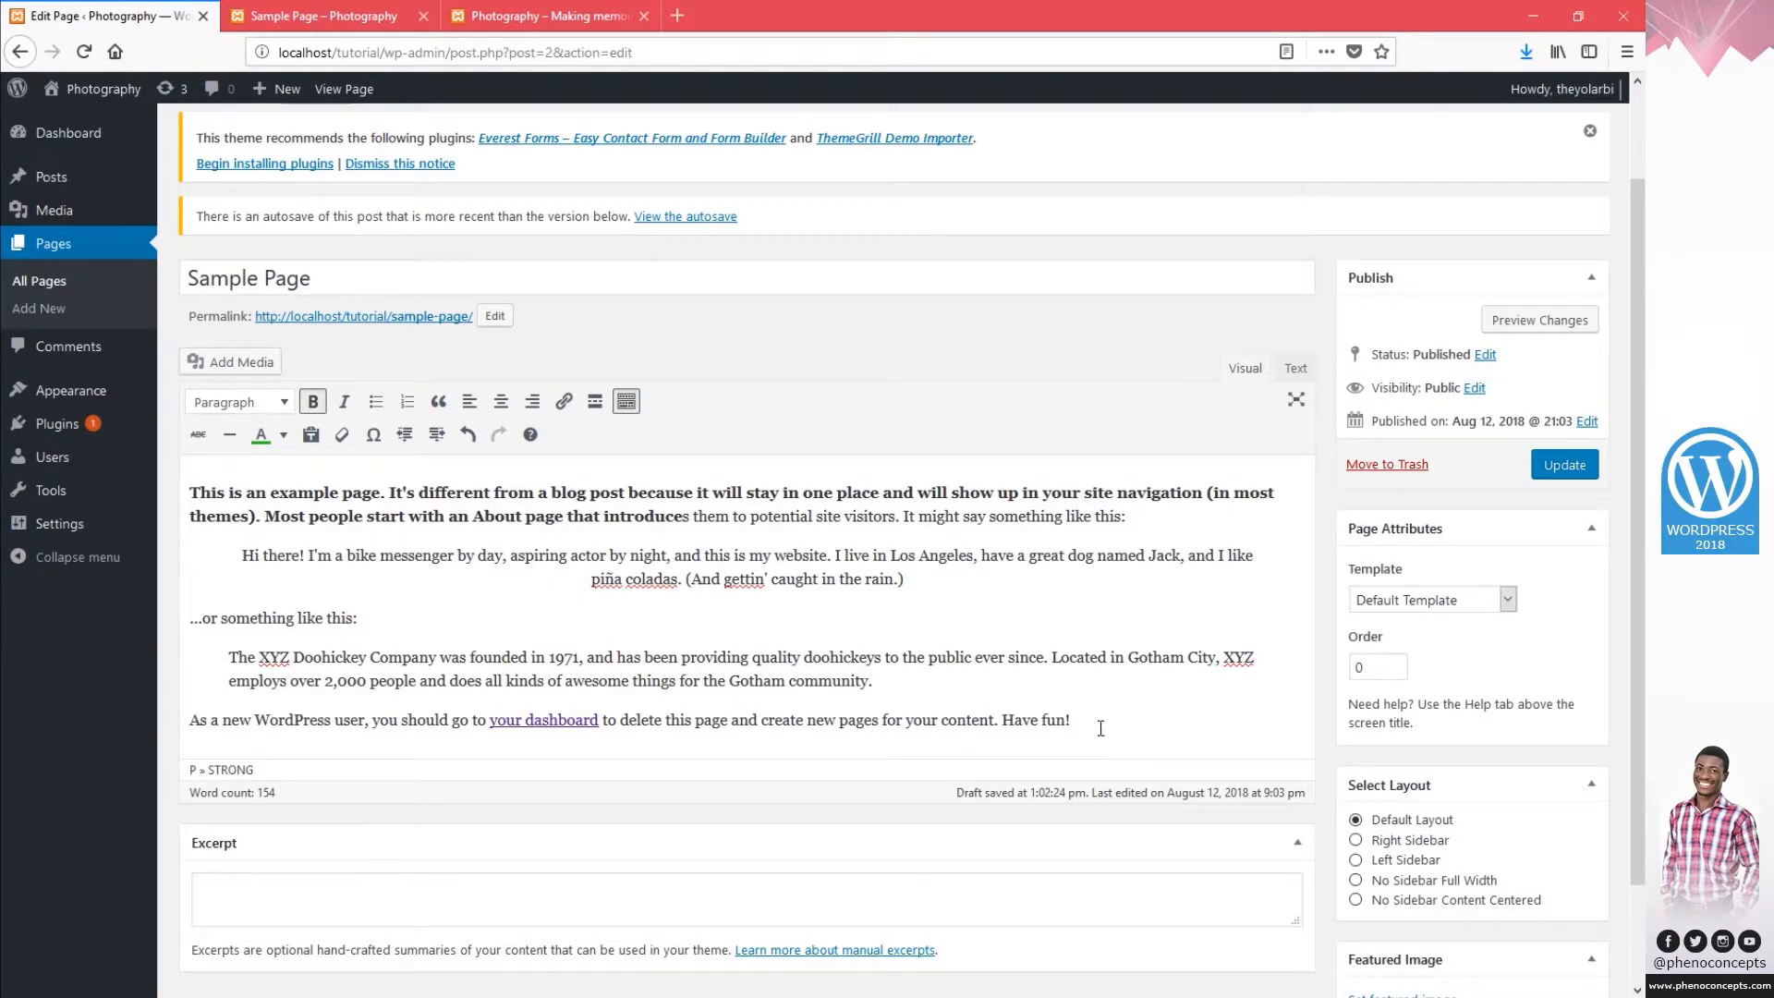
key(ctrl+a)
click(475, 607)
View the Sample Page's HTML source and return to the visual view.
click(1295, 370)
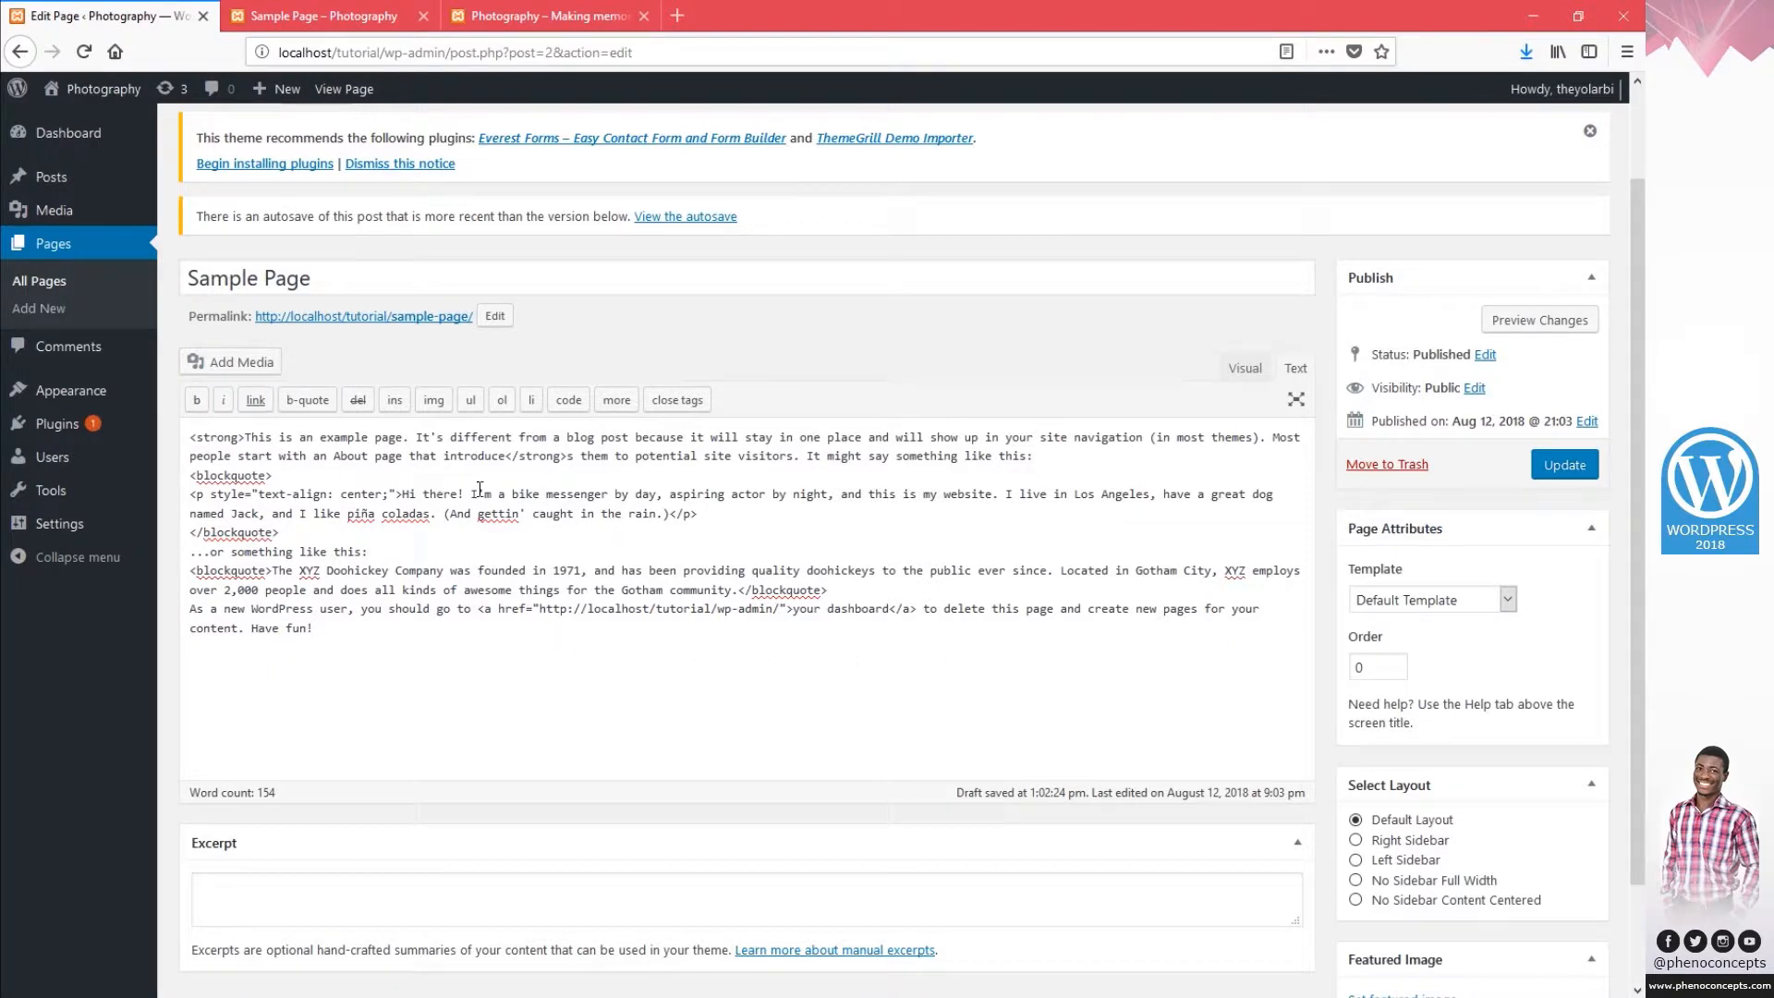
click(1241, 368)
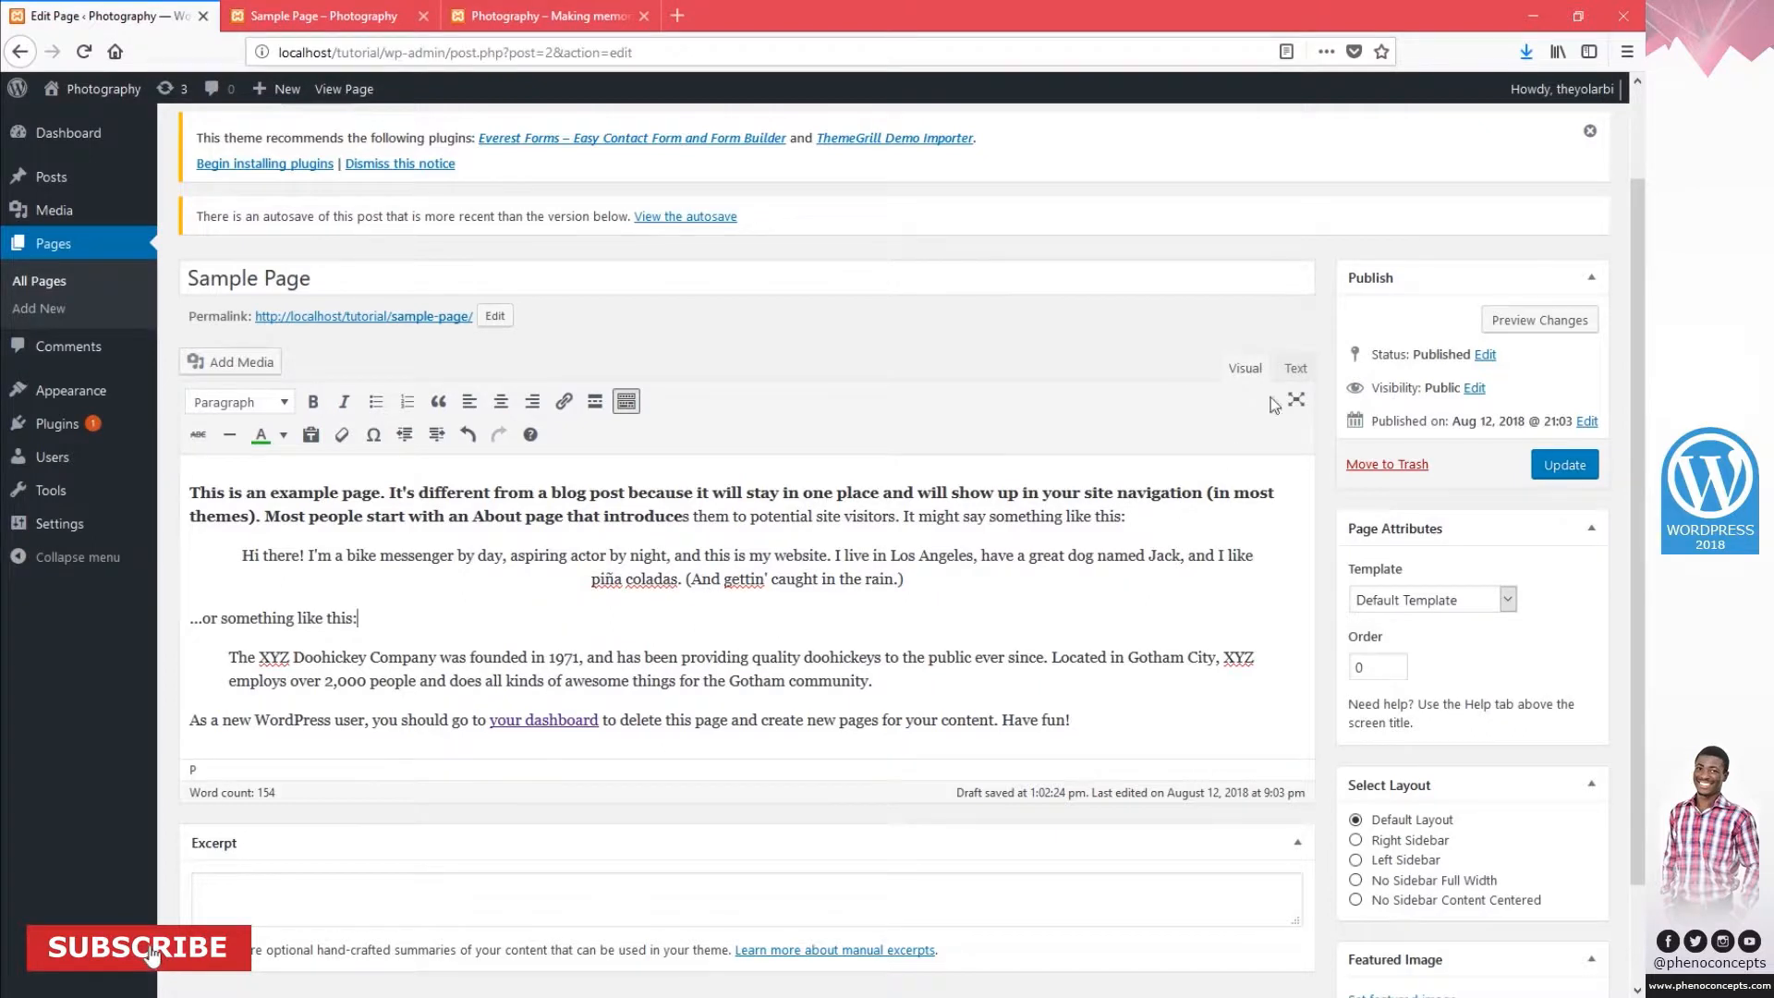
Add the line "<strong>This is a tutorial</strong>" at the end of the page's HTML source.
click(1290, 368)
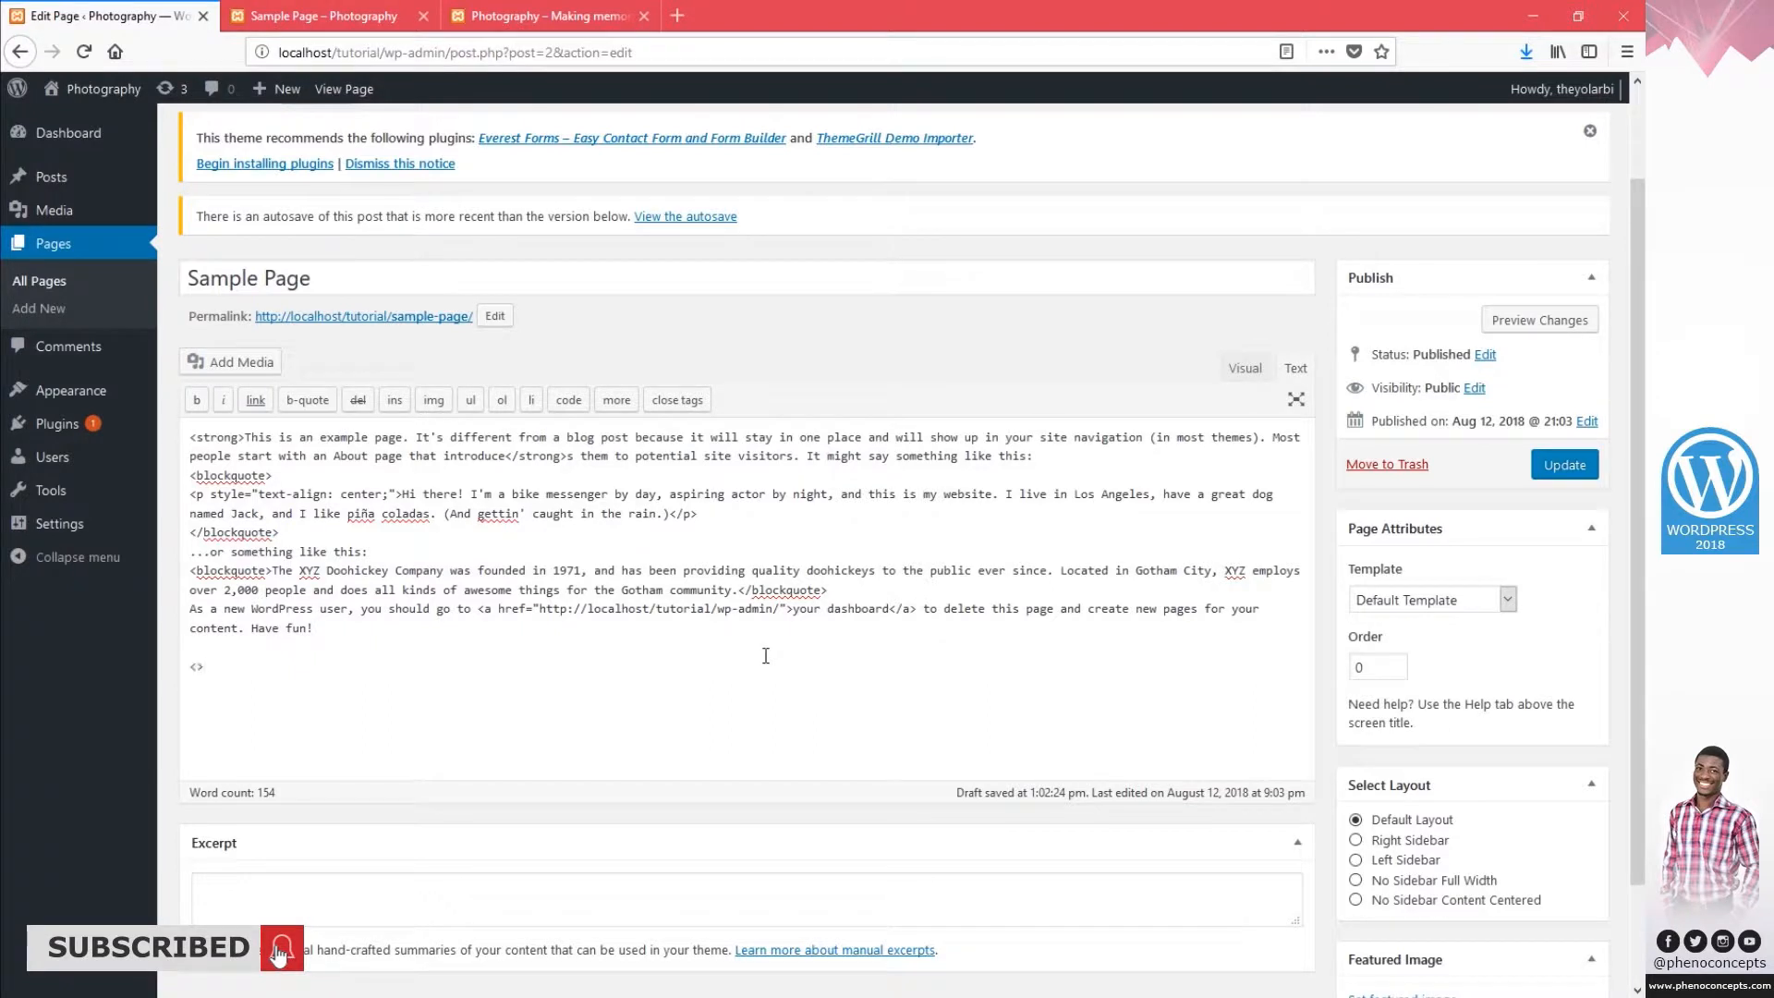
text(>)
text(strong)
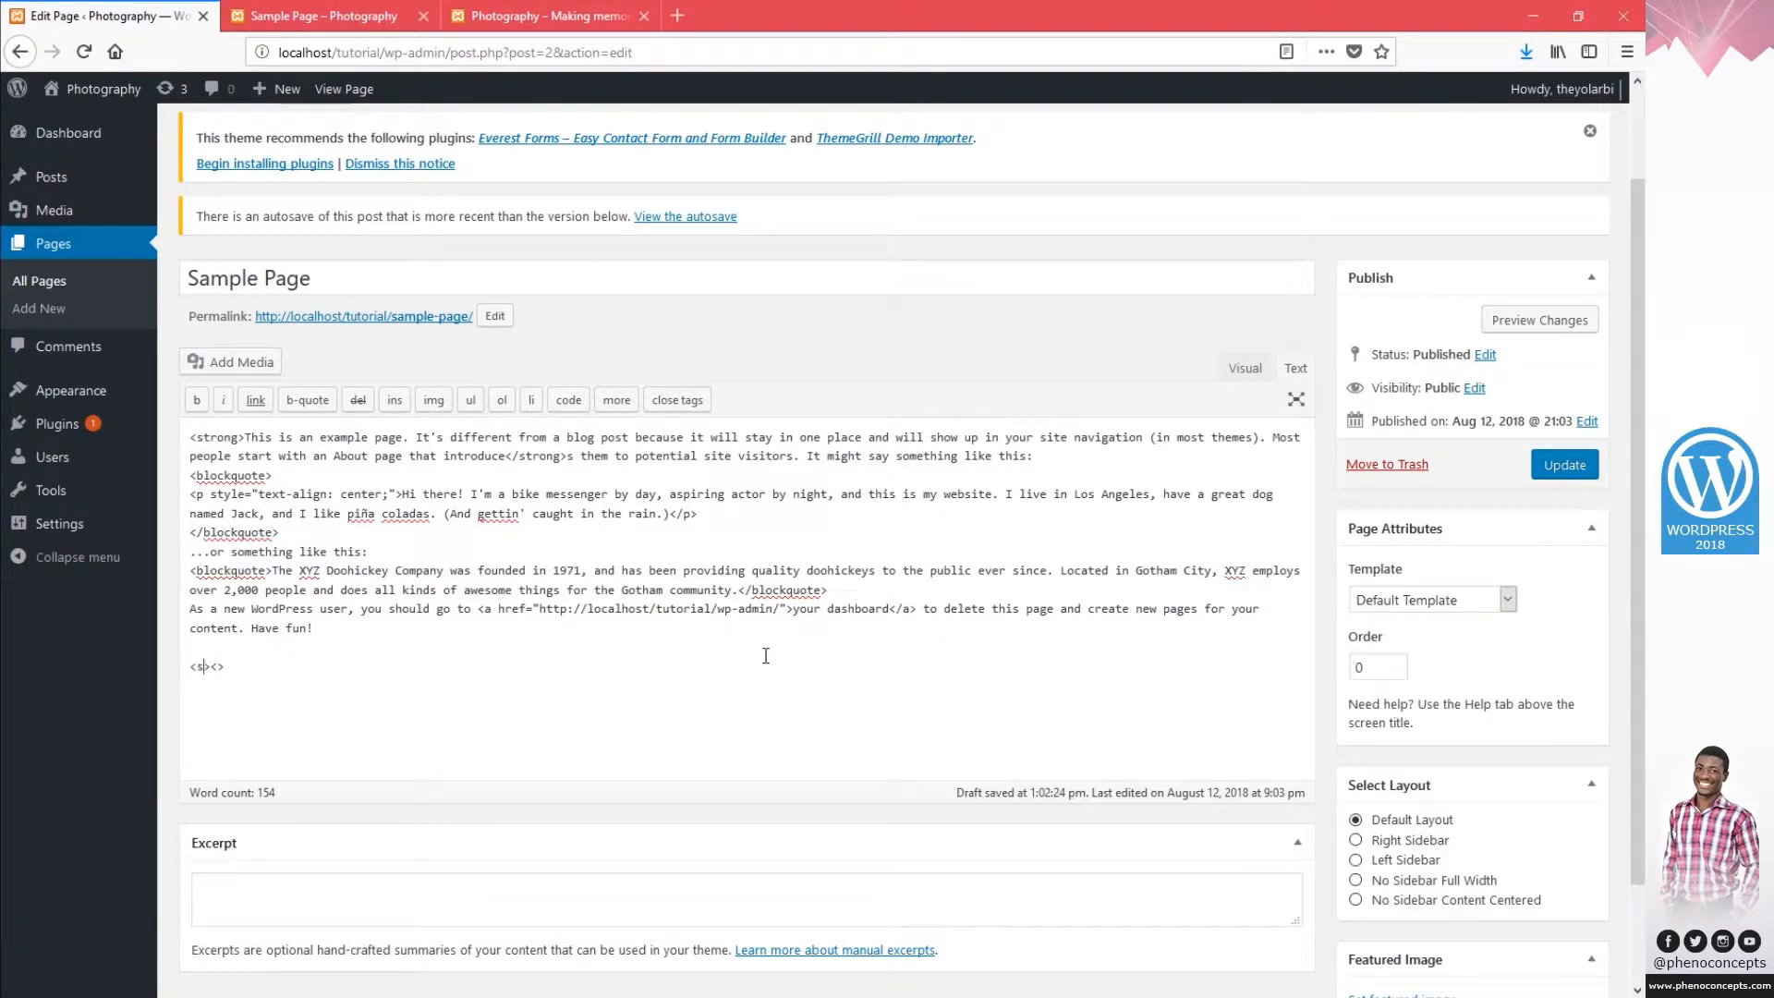
text(This s)
key(BackSpace)
text(is a tutorial)
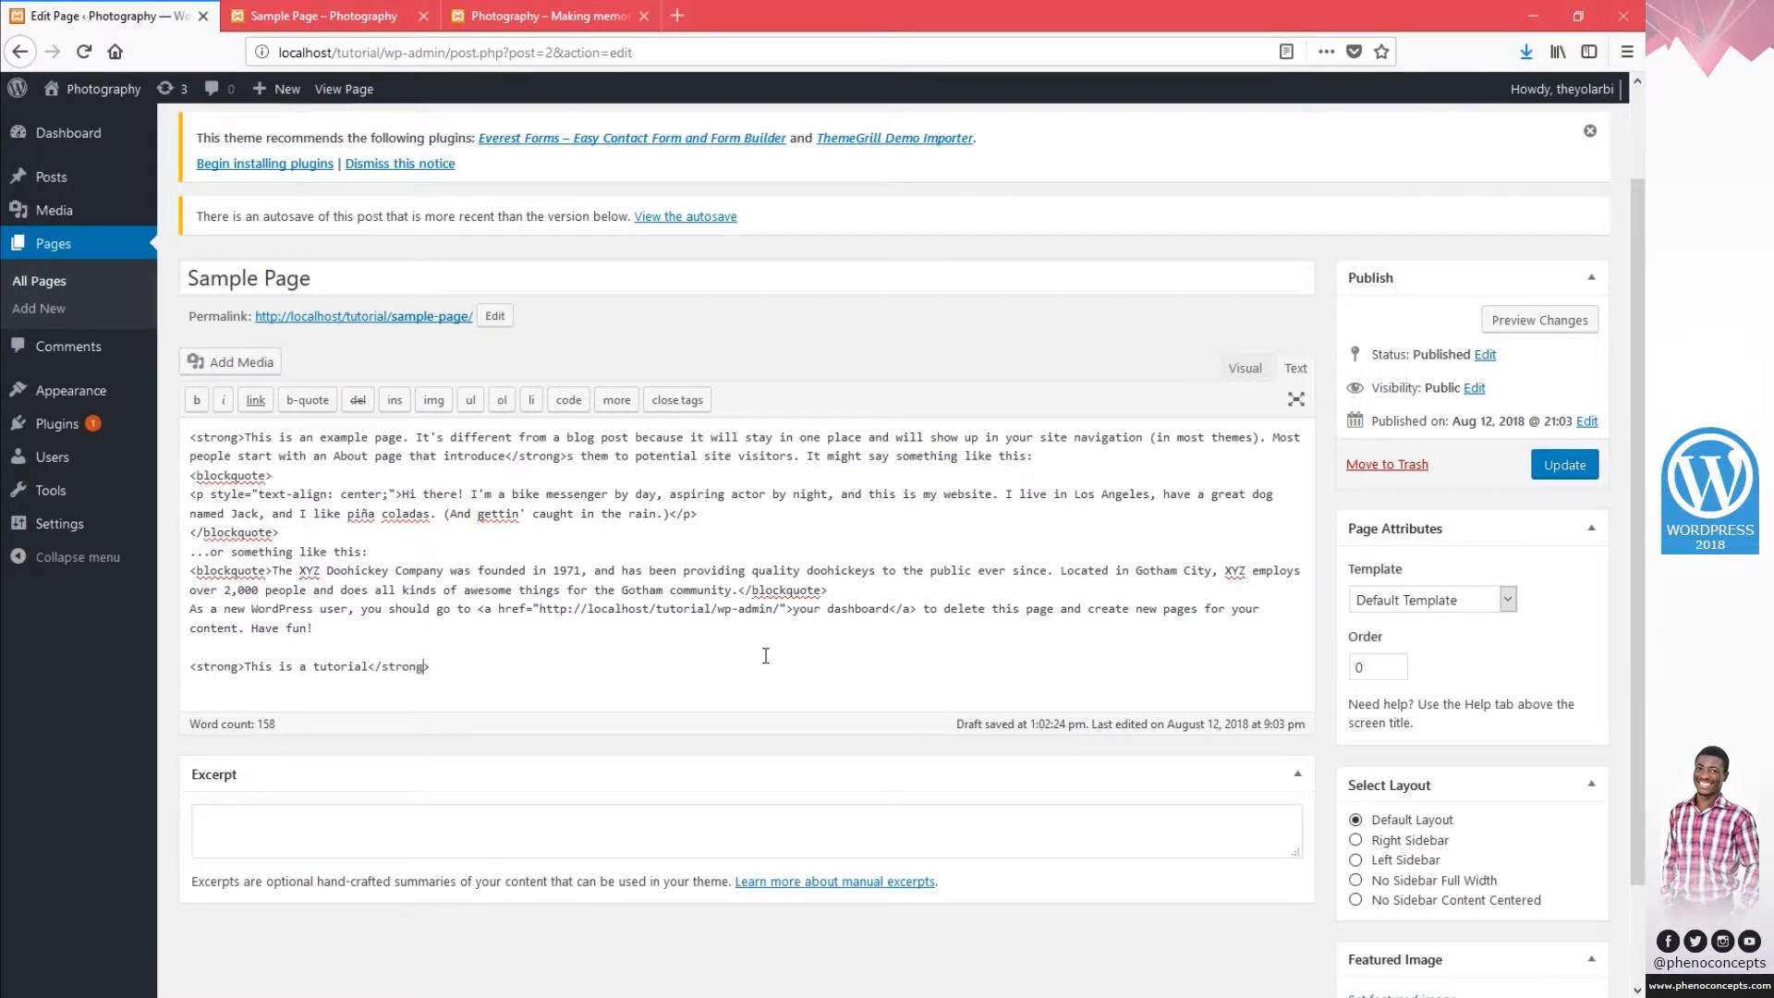
Highlight the new tutorial line in the source and check its formatting in the visual view.
drag(485, 663, 90, 661)
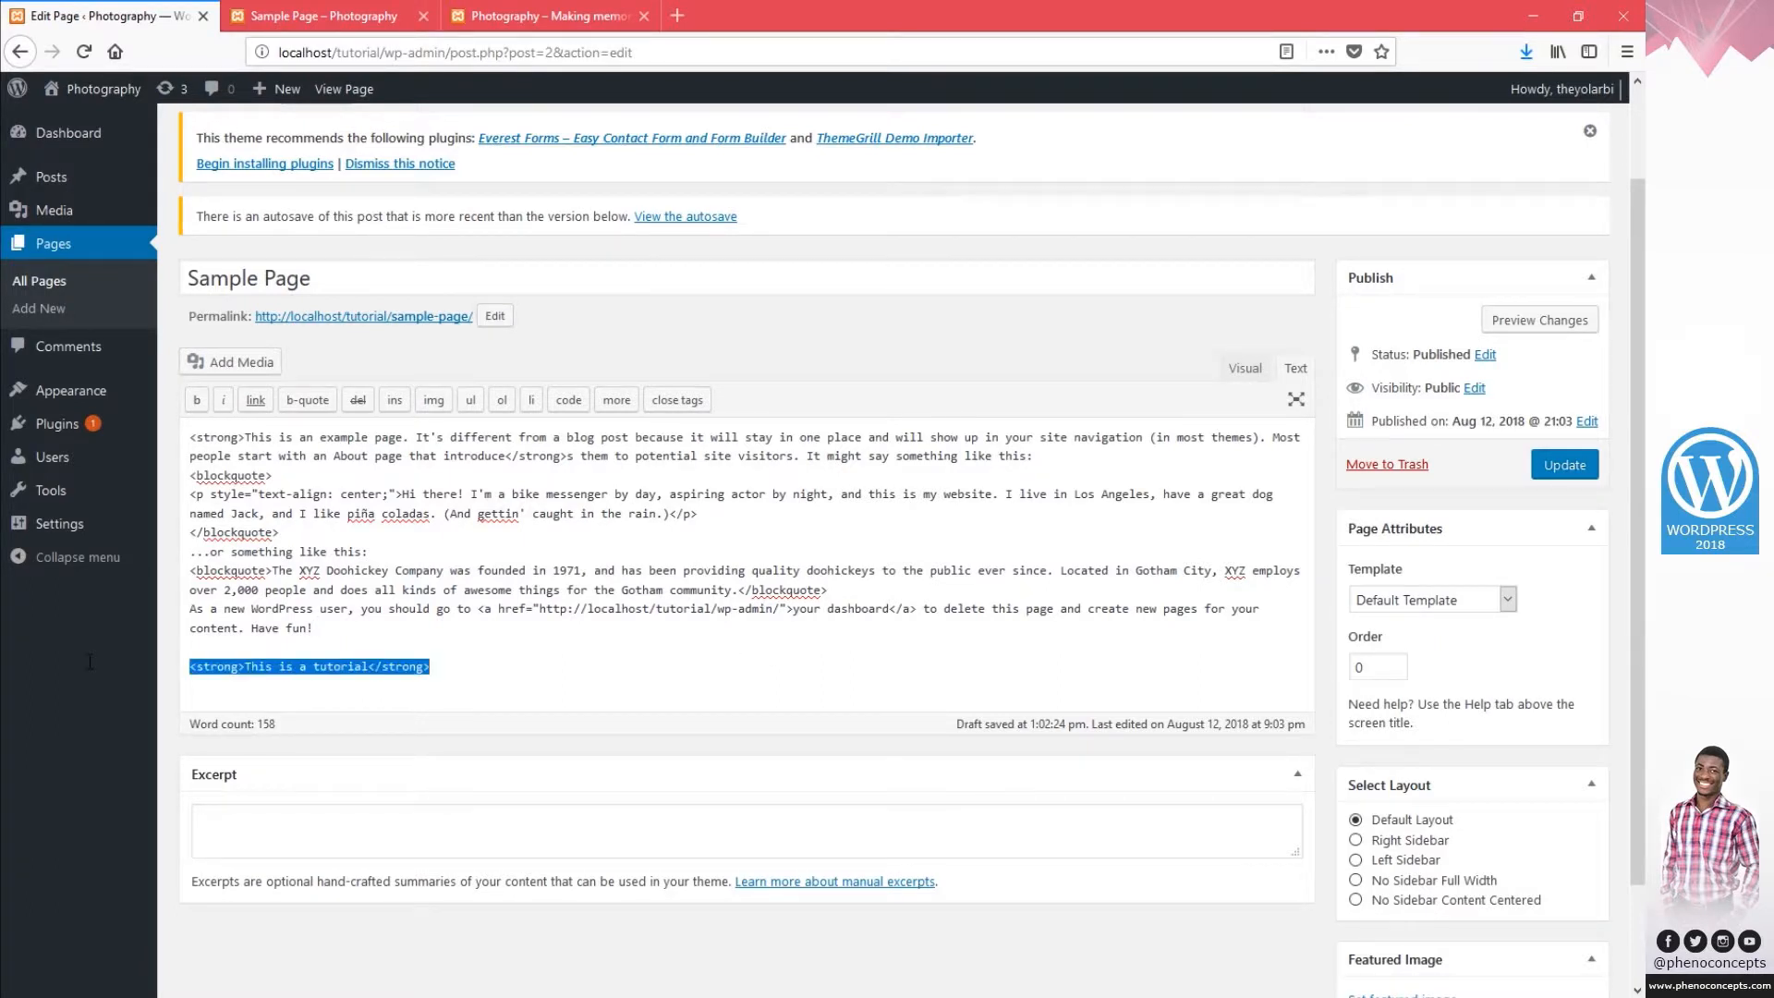
click(232, 668)
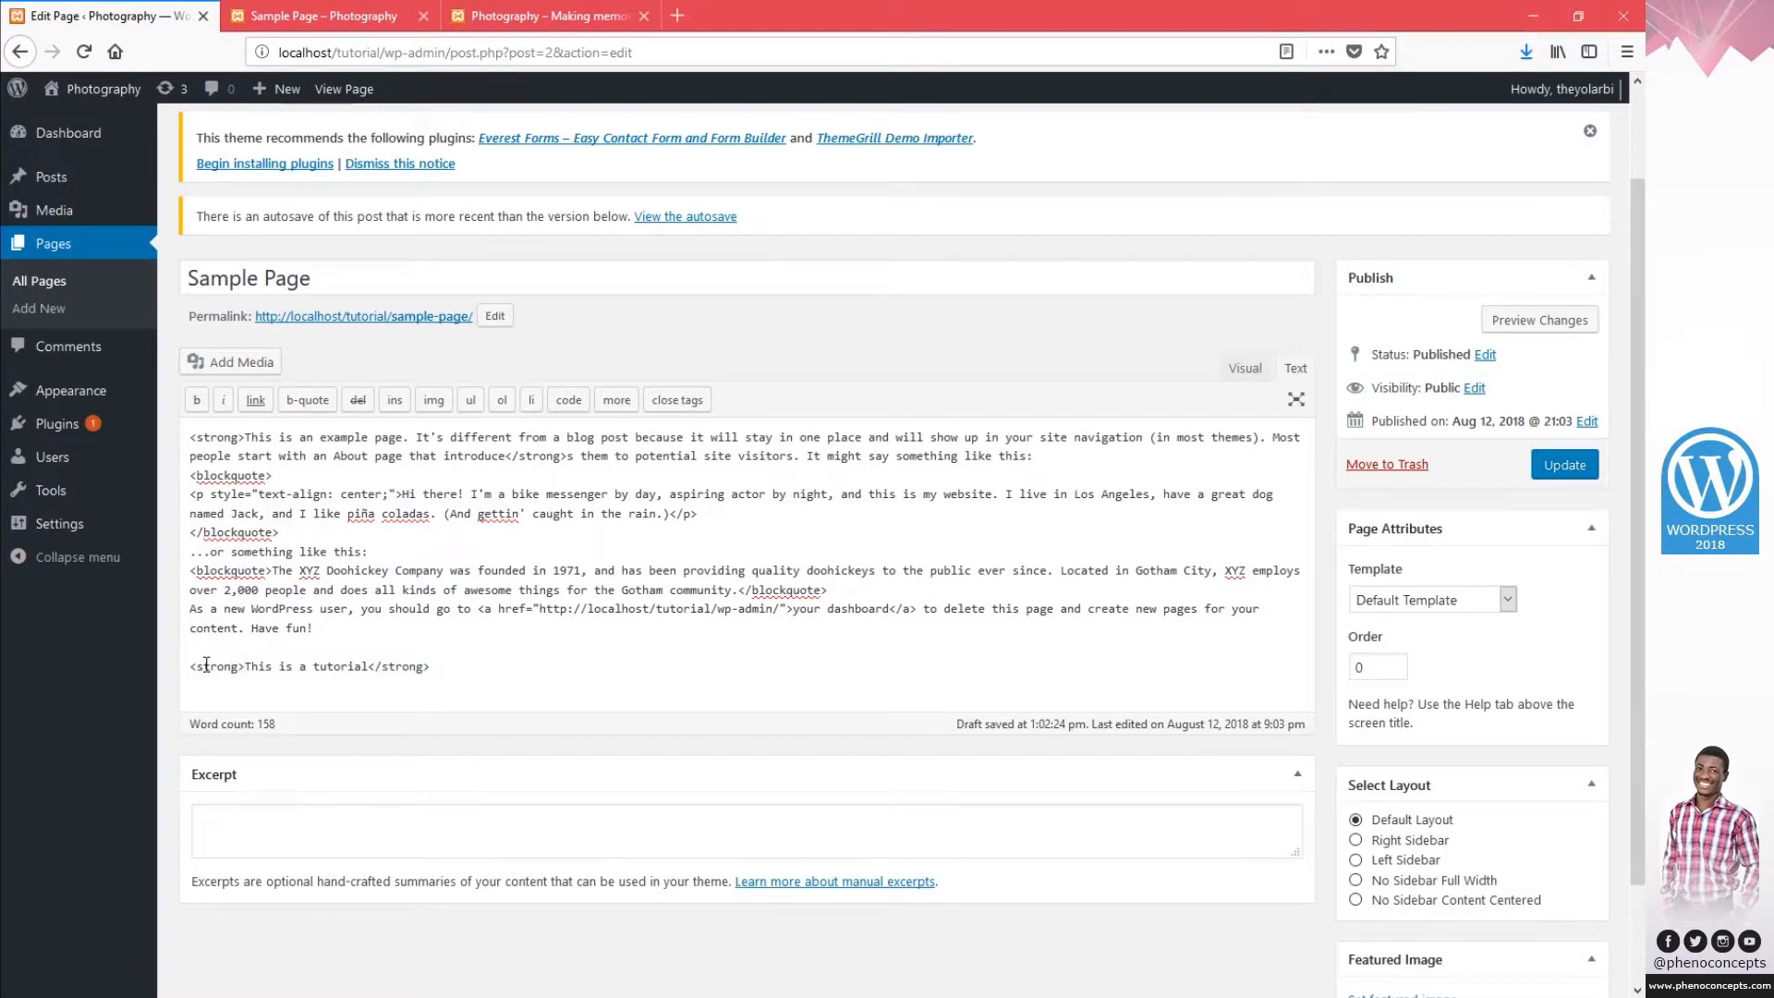
click(1244, 368)
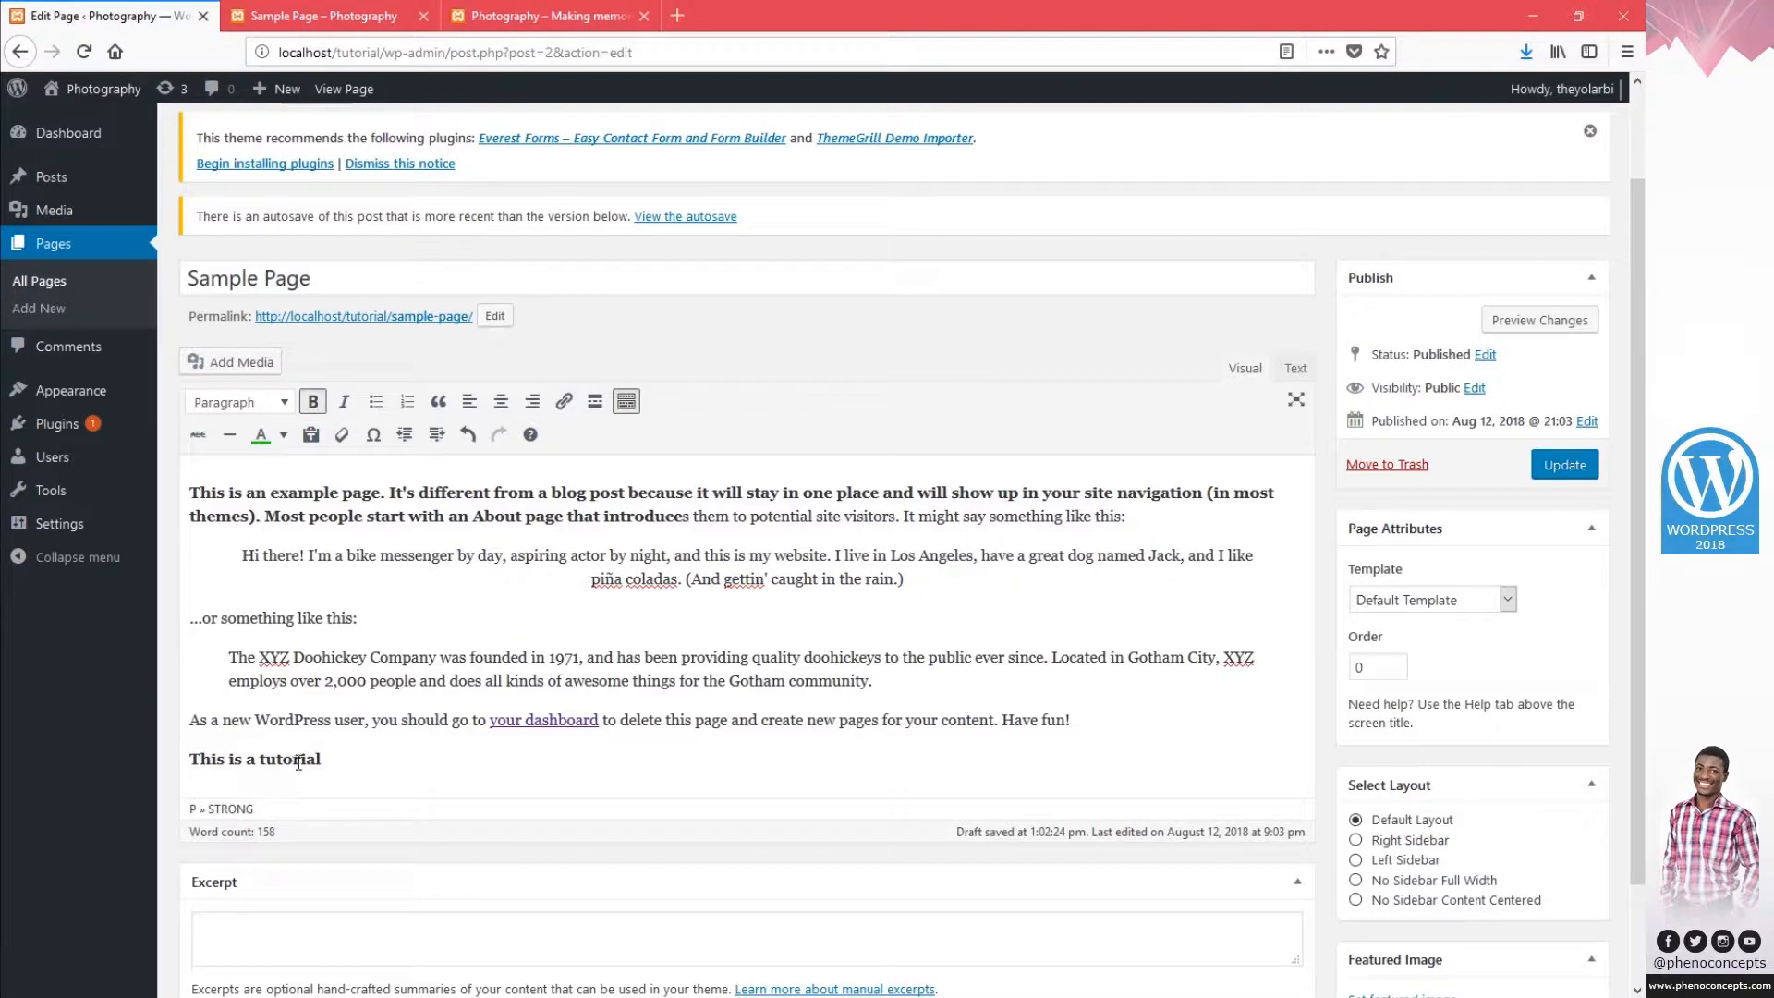
Replace the <strong> tags around "This is a tutorial" with <em> and </em> in the HTML source.
click(1294, 367)
drag(456, 665, 369, 667)
key(BackSpace)
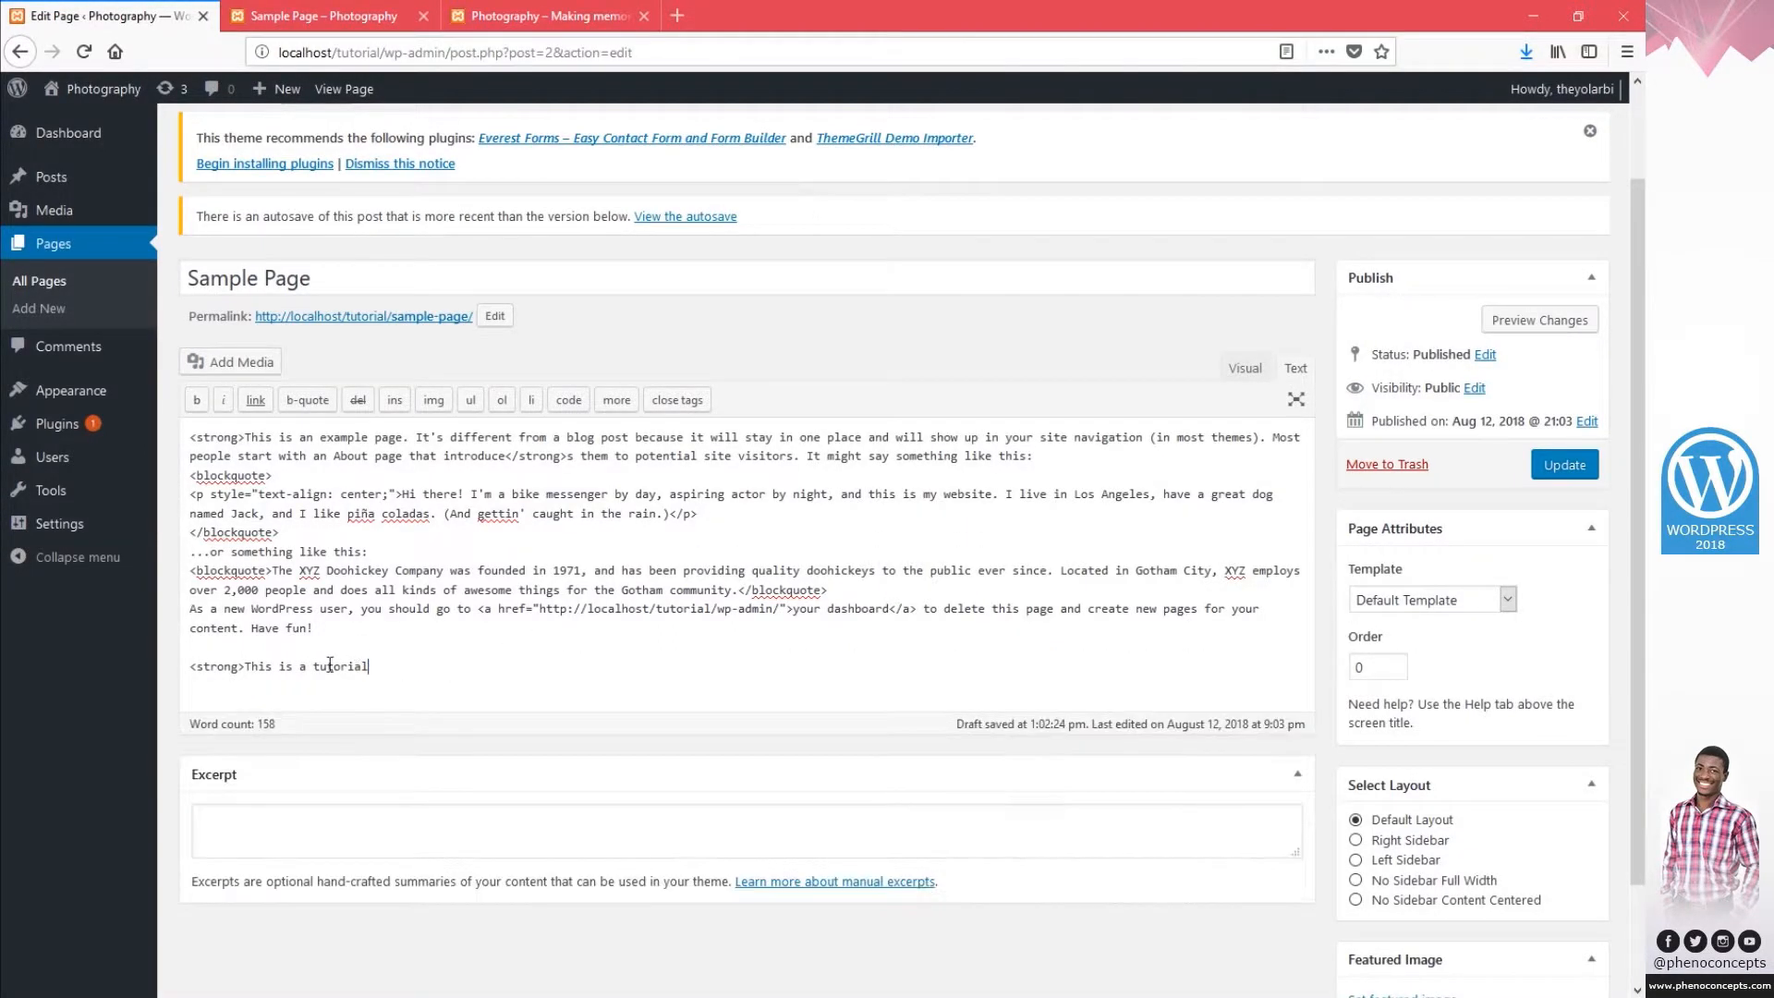
drag(244, 666, 161, 674)
key(BackSpace)
text(<>)
key(Left)
text(em)
triple_click(414, 666)
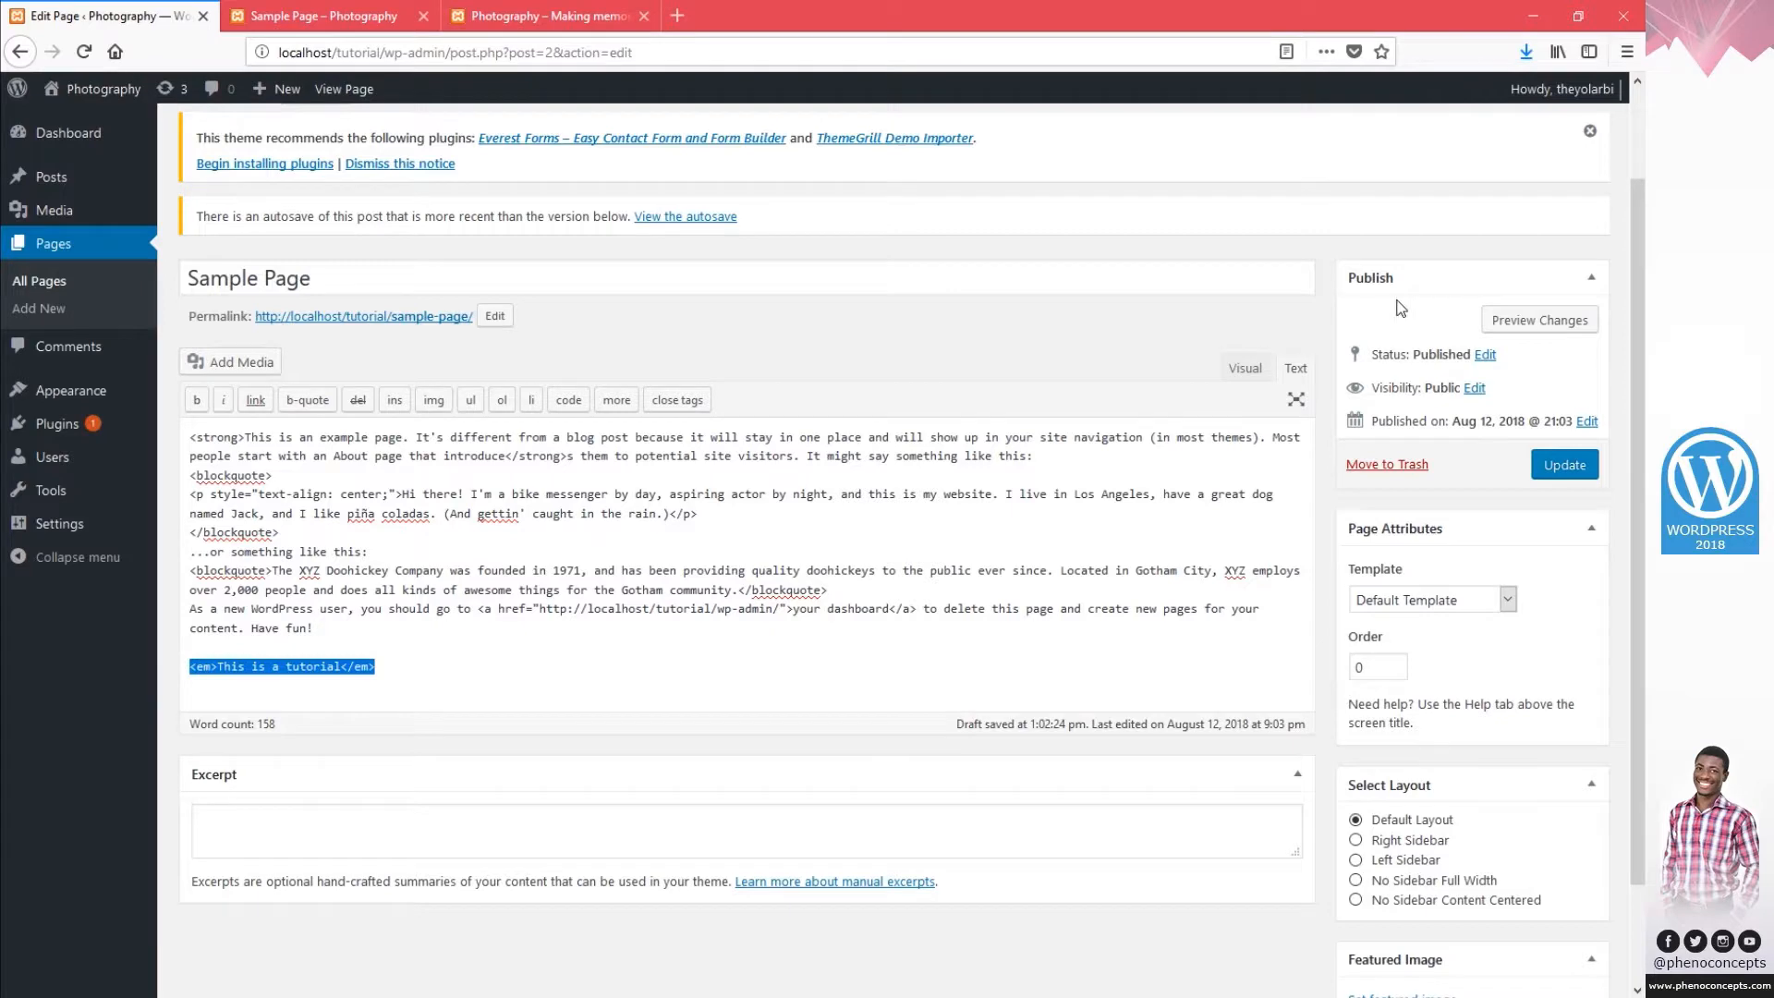
Compare the emphasised tutorial line and the rest of the page between the visual view and the HTML source.
click(1247, 368)
click(407, 763)
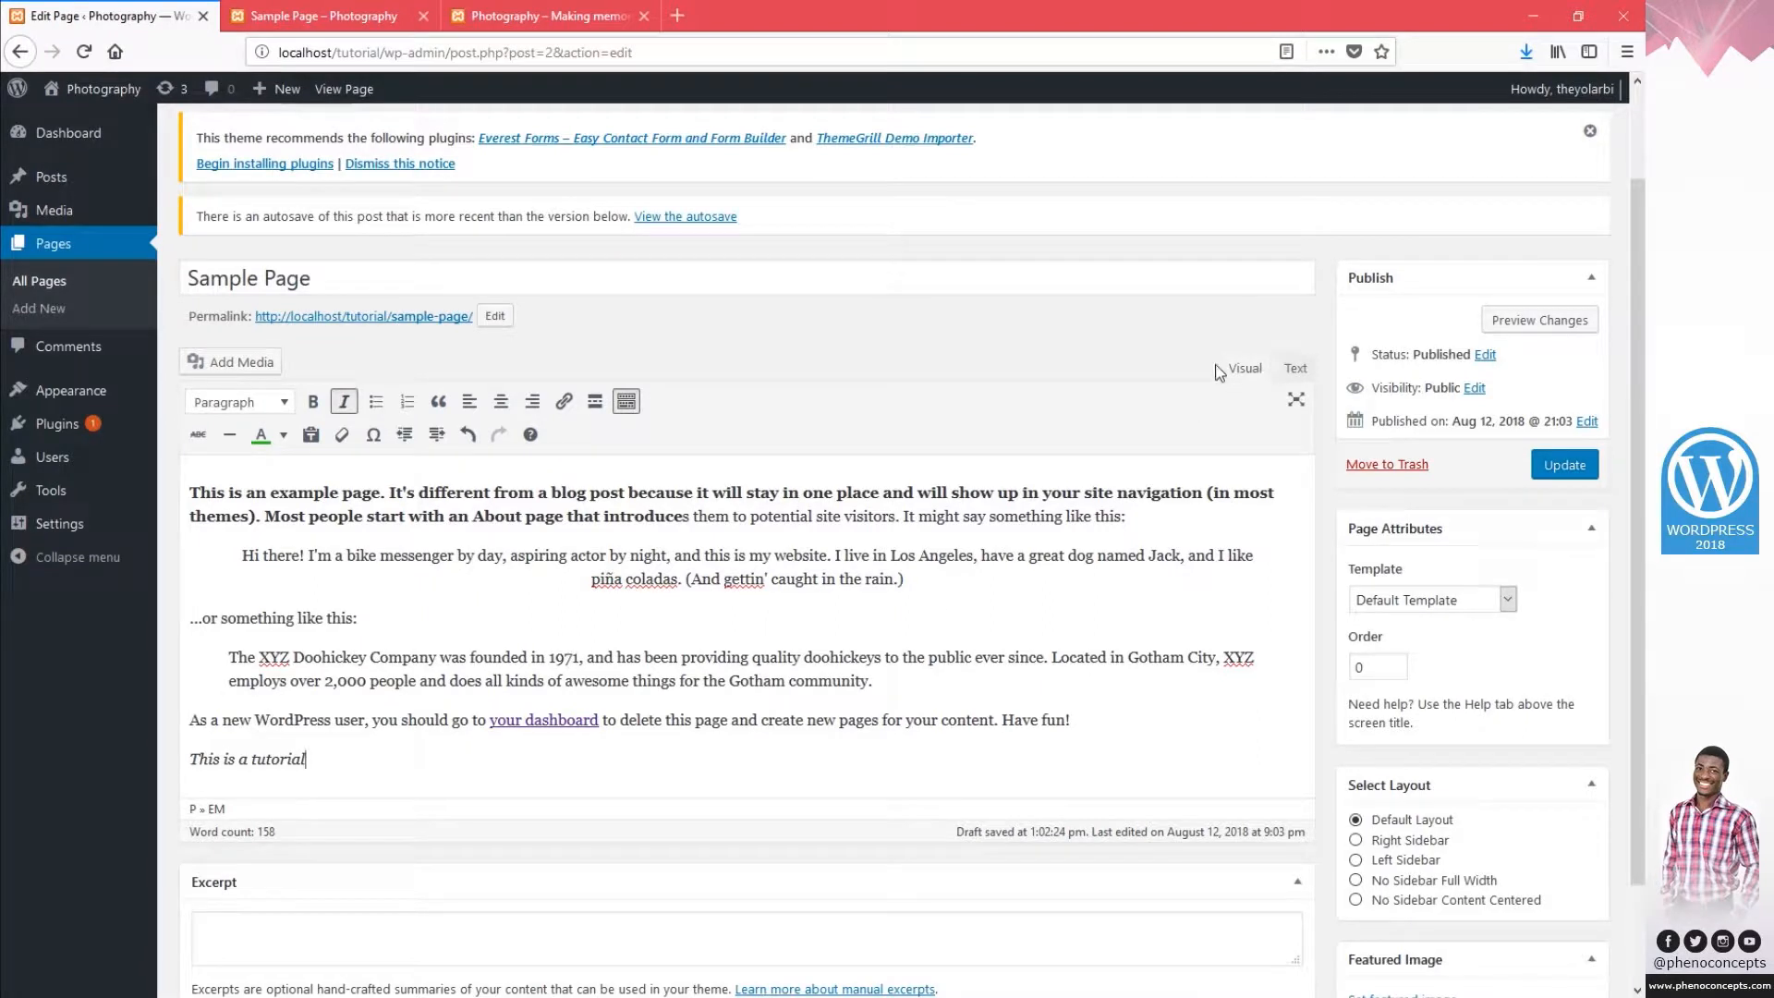
click(1295, 370)
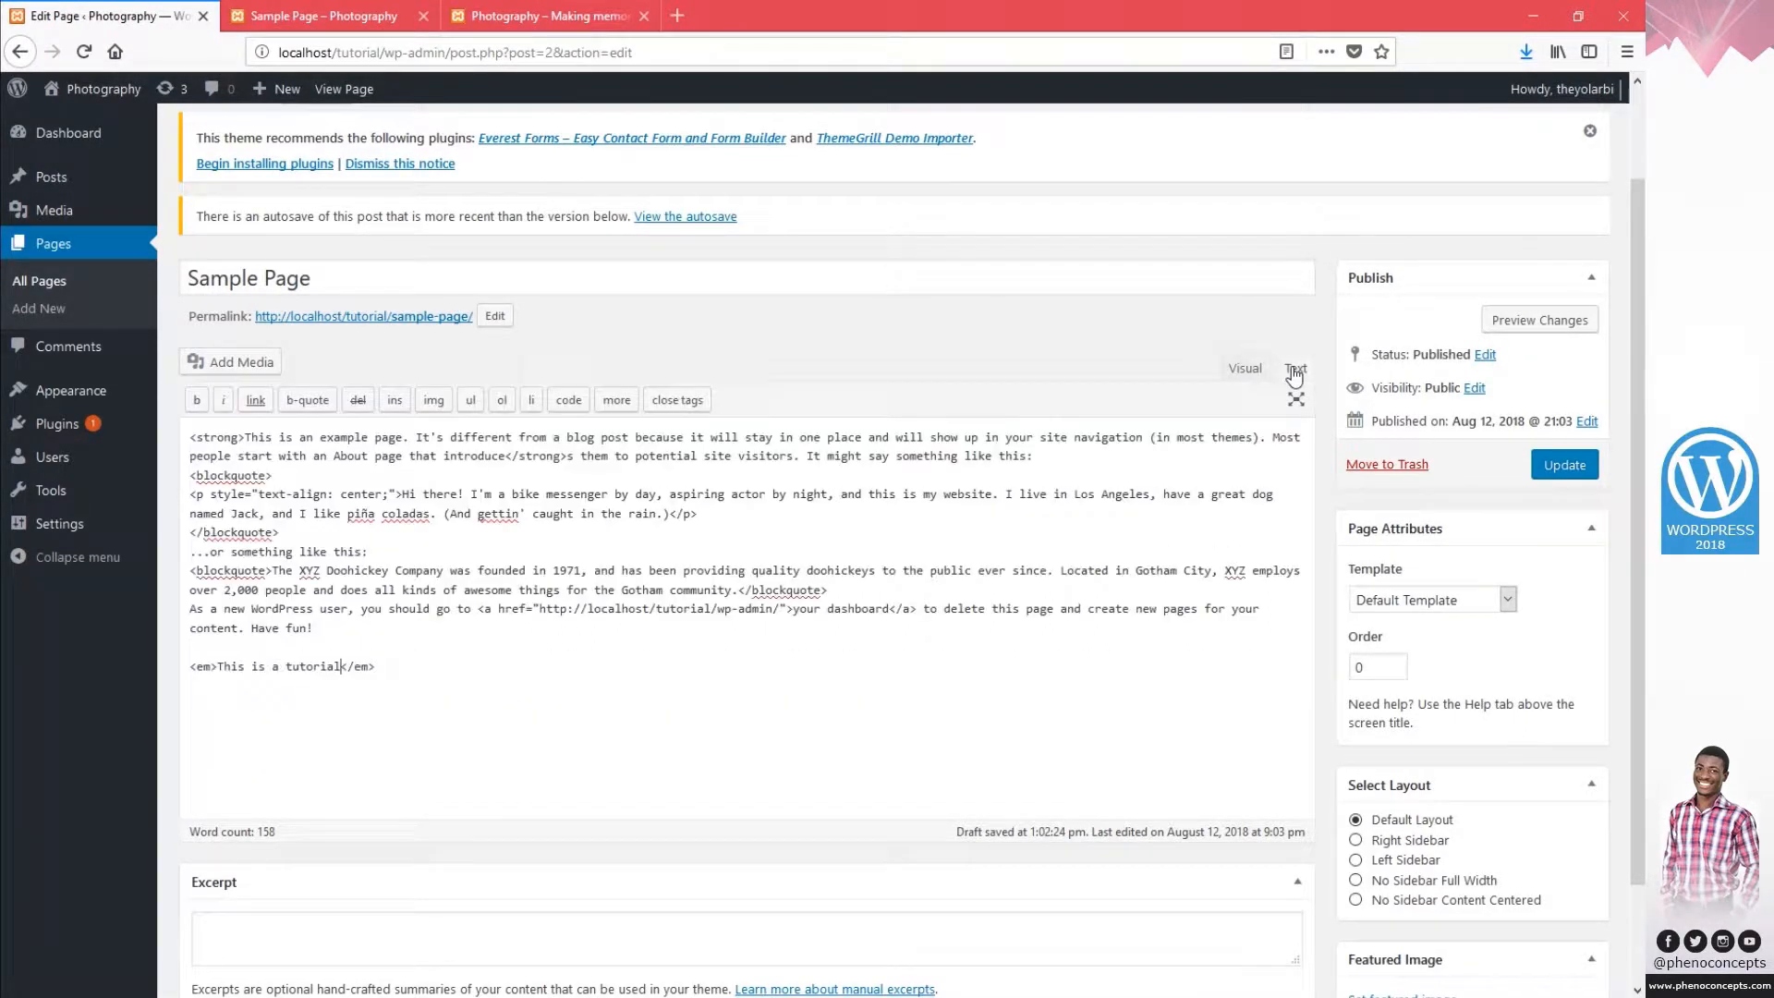
drag(605, 437, 827, 590)
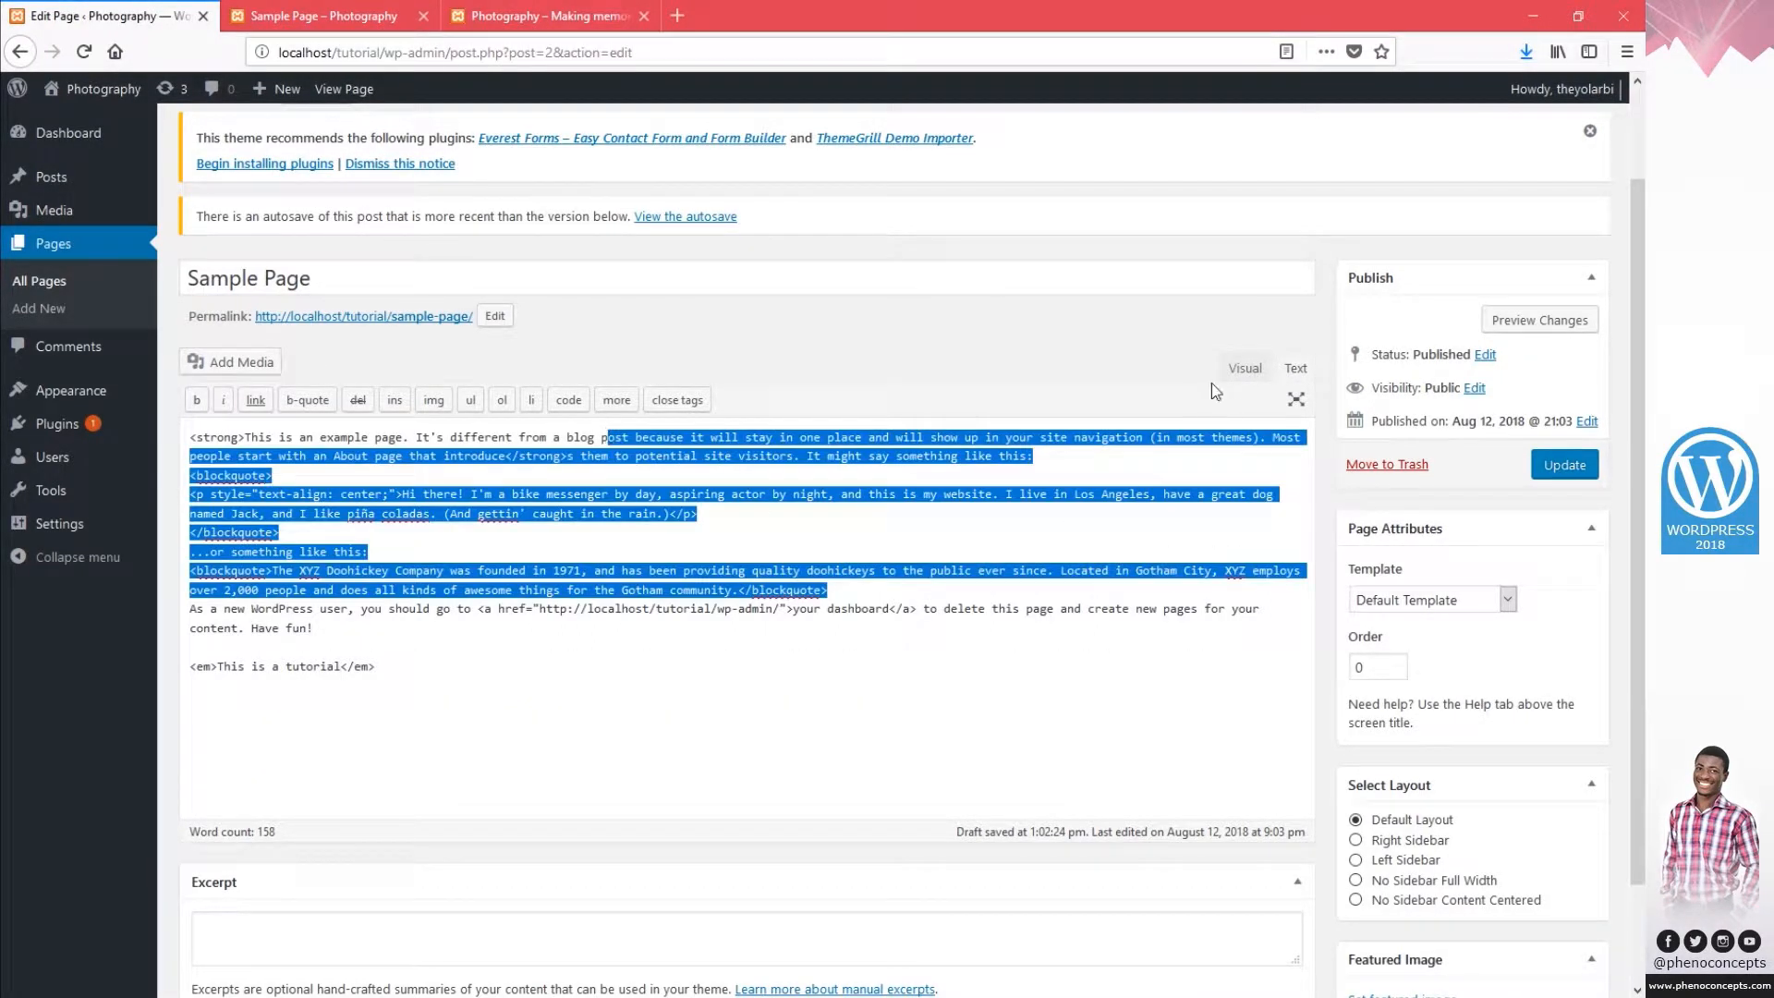
click(1240, 373)
click(917, 606)
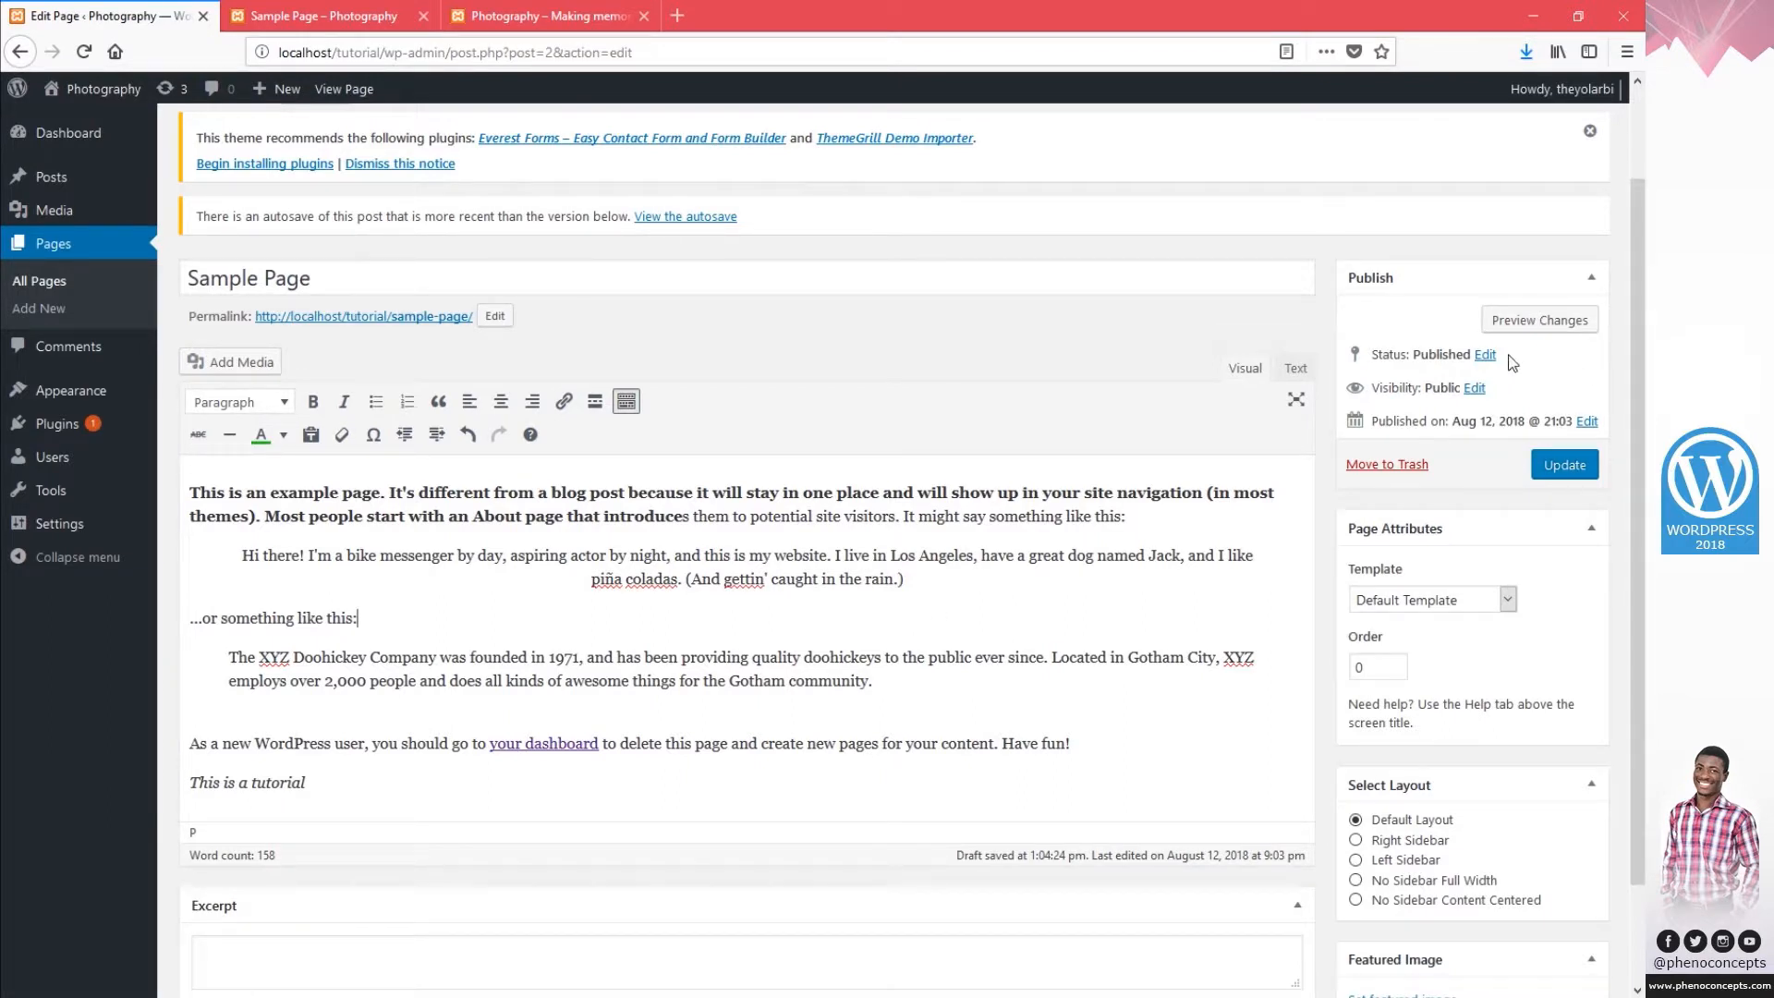
Preview the changed Sample Page on the site and return to the page editor.
click(1529, 323)
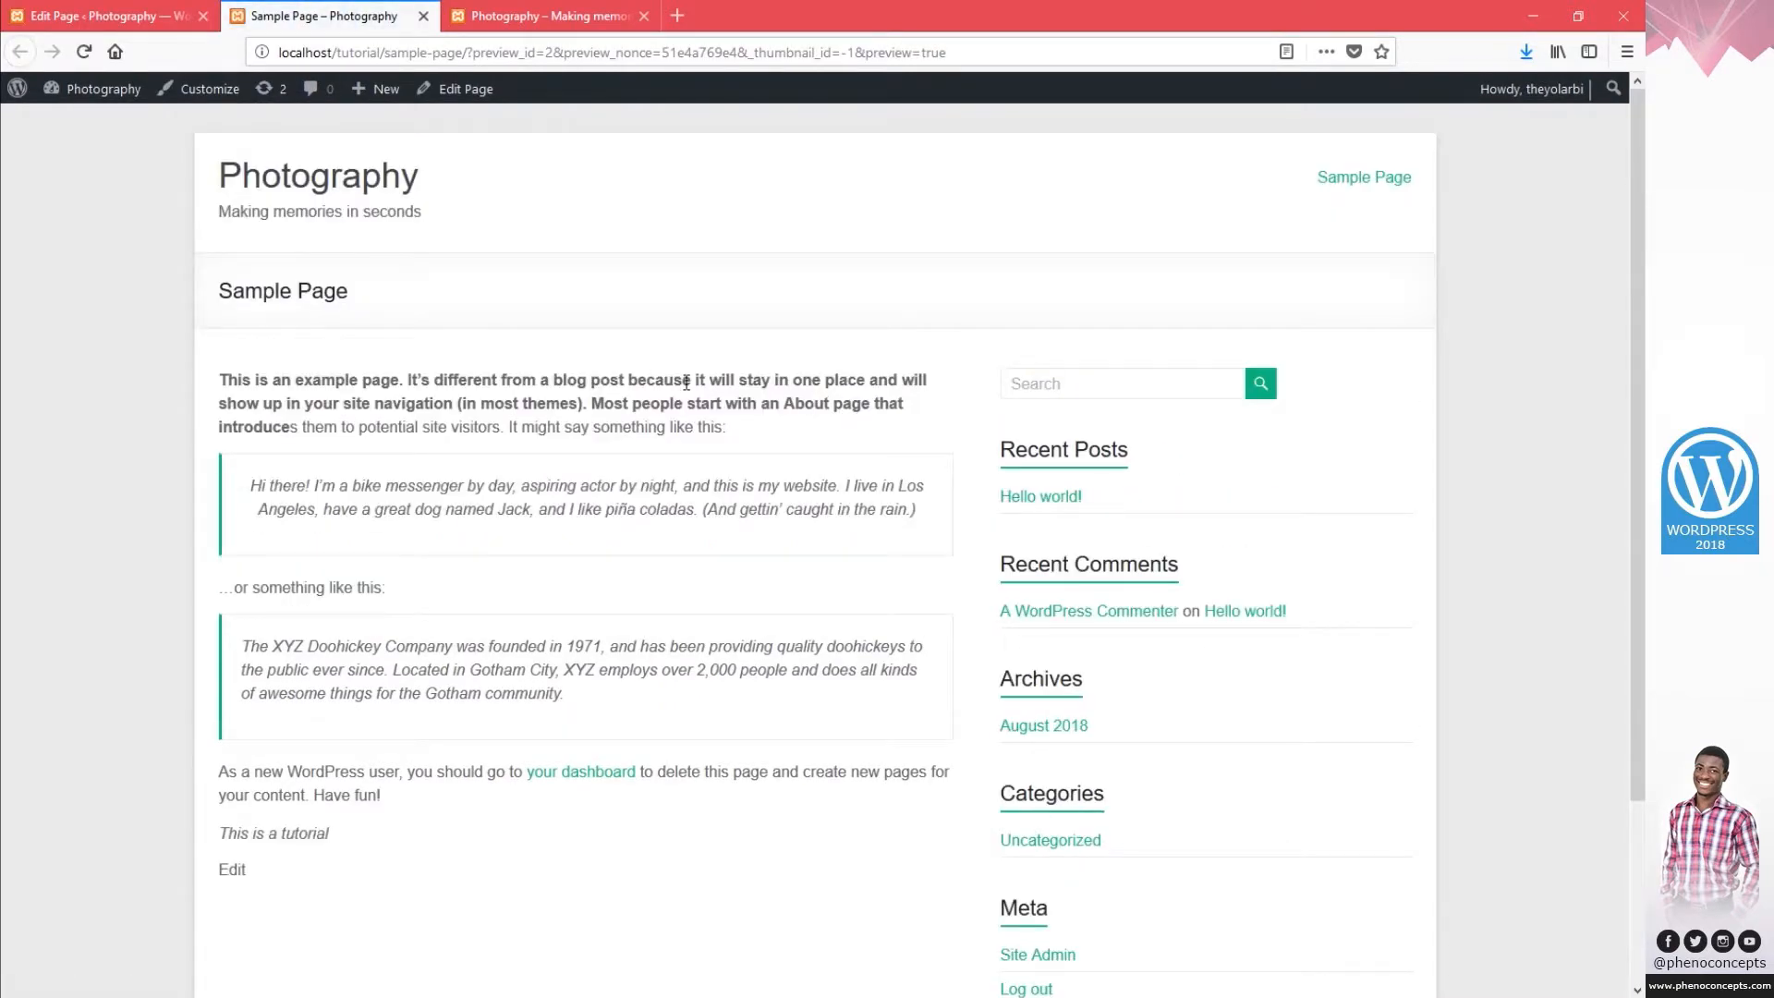
click(102, 15)
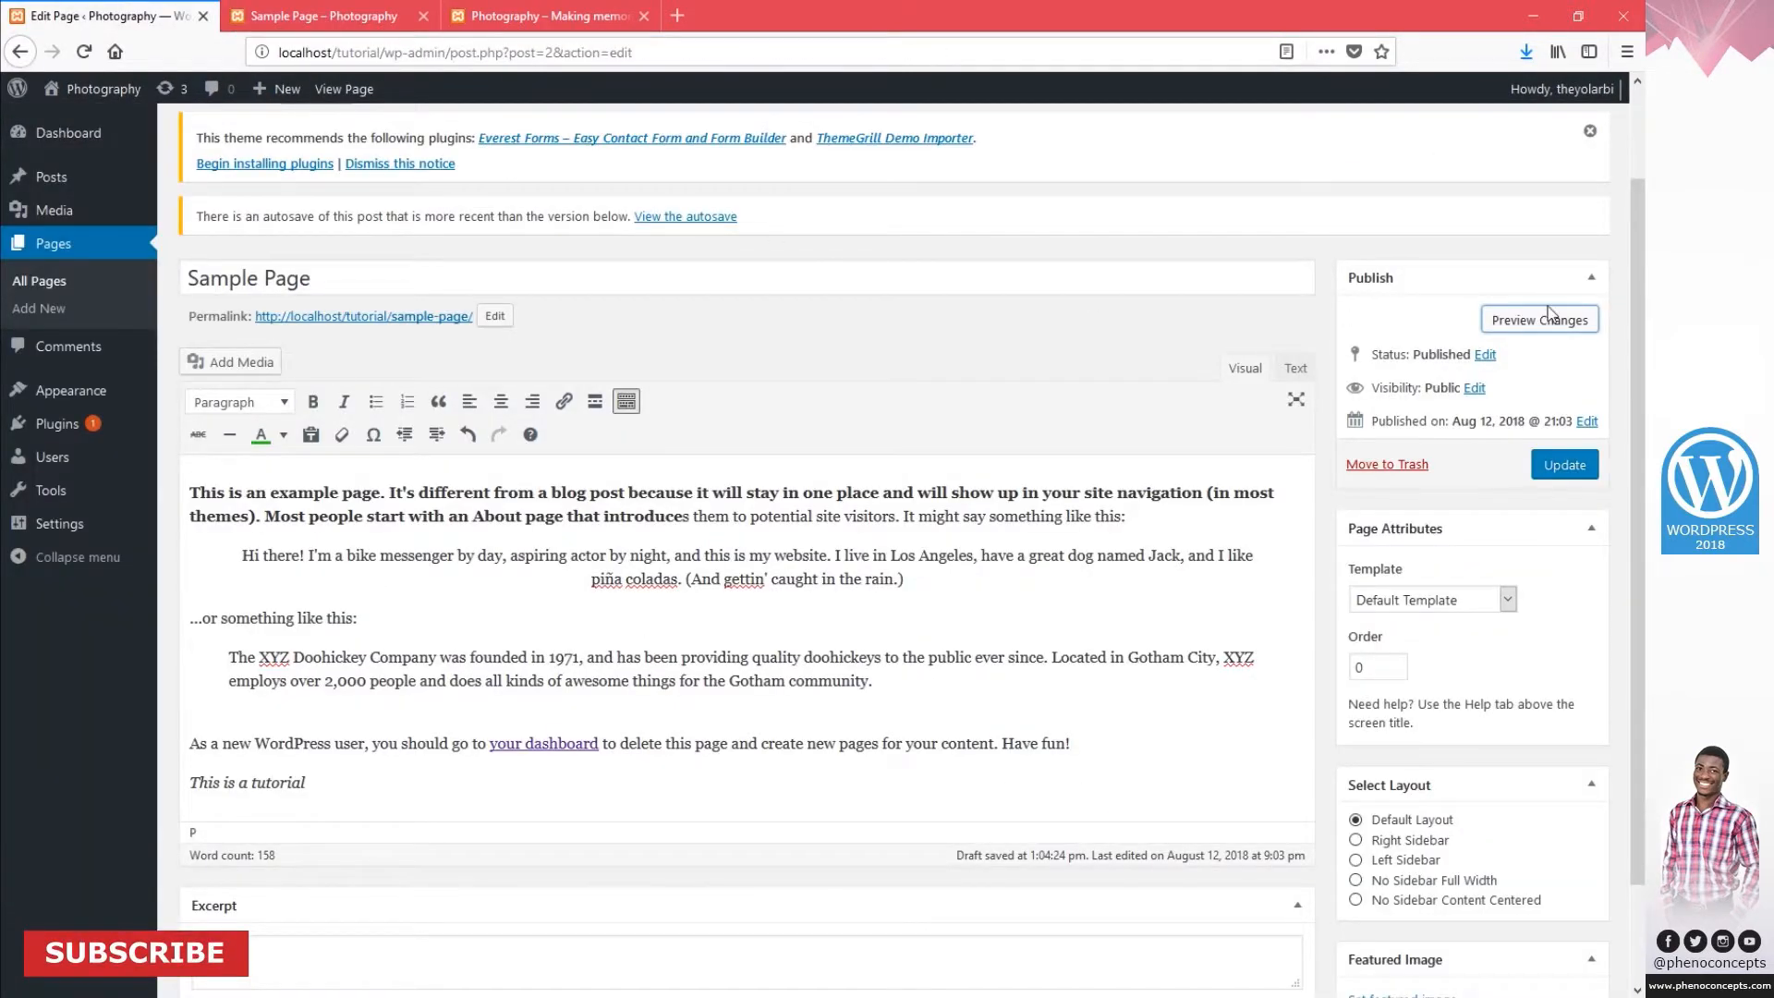
Examine the page's publishing status and visibility options, cancelling out of both.
click(1484, 355)
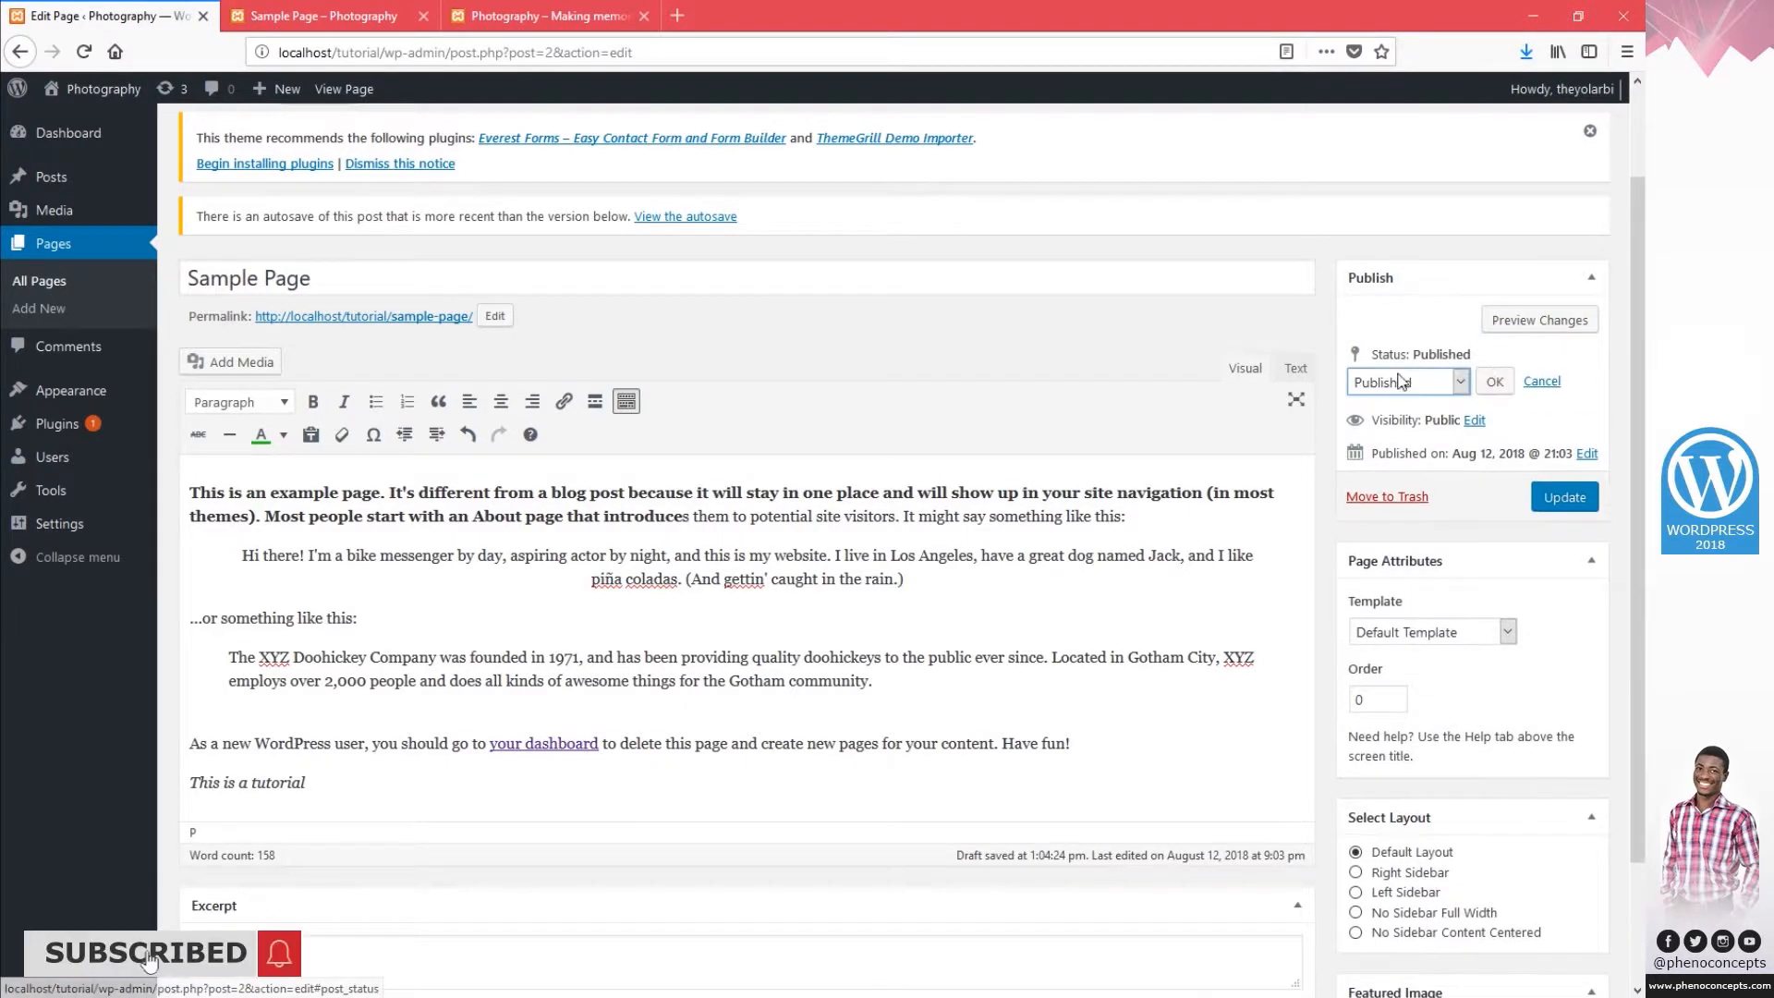
click(1409, 381)
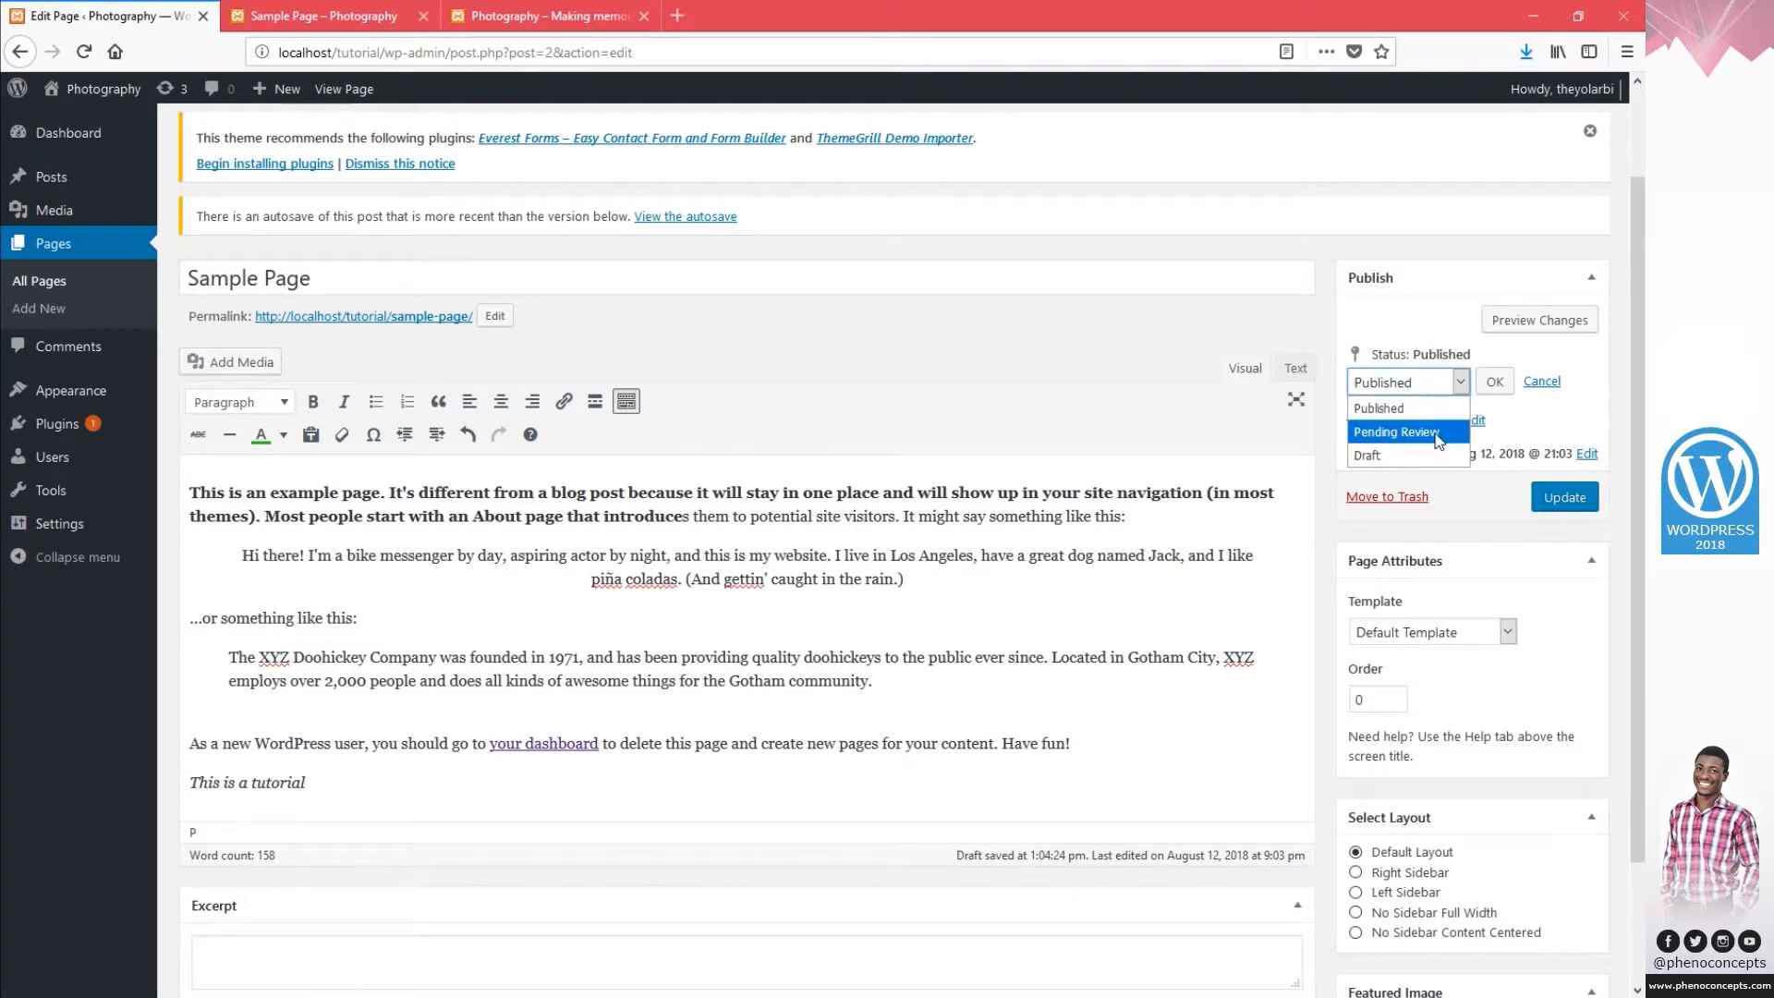
click(1526, 384)
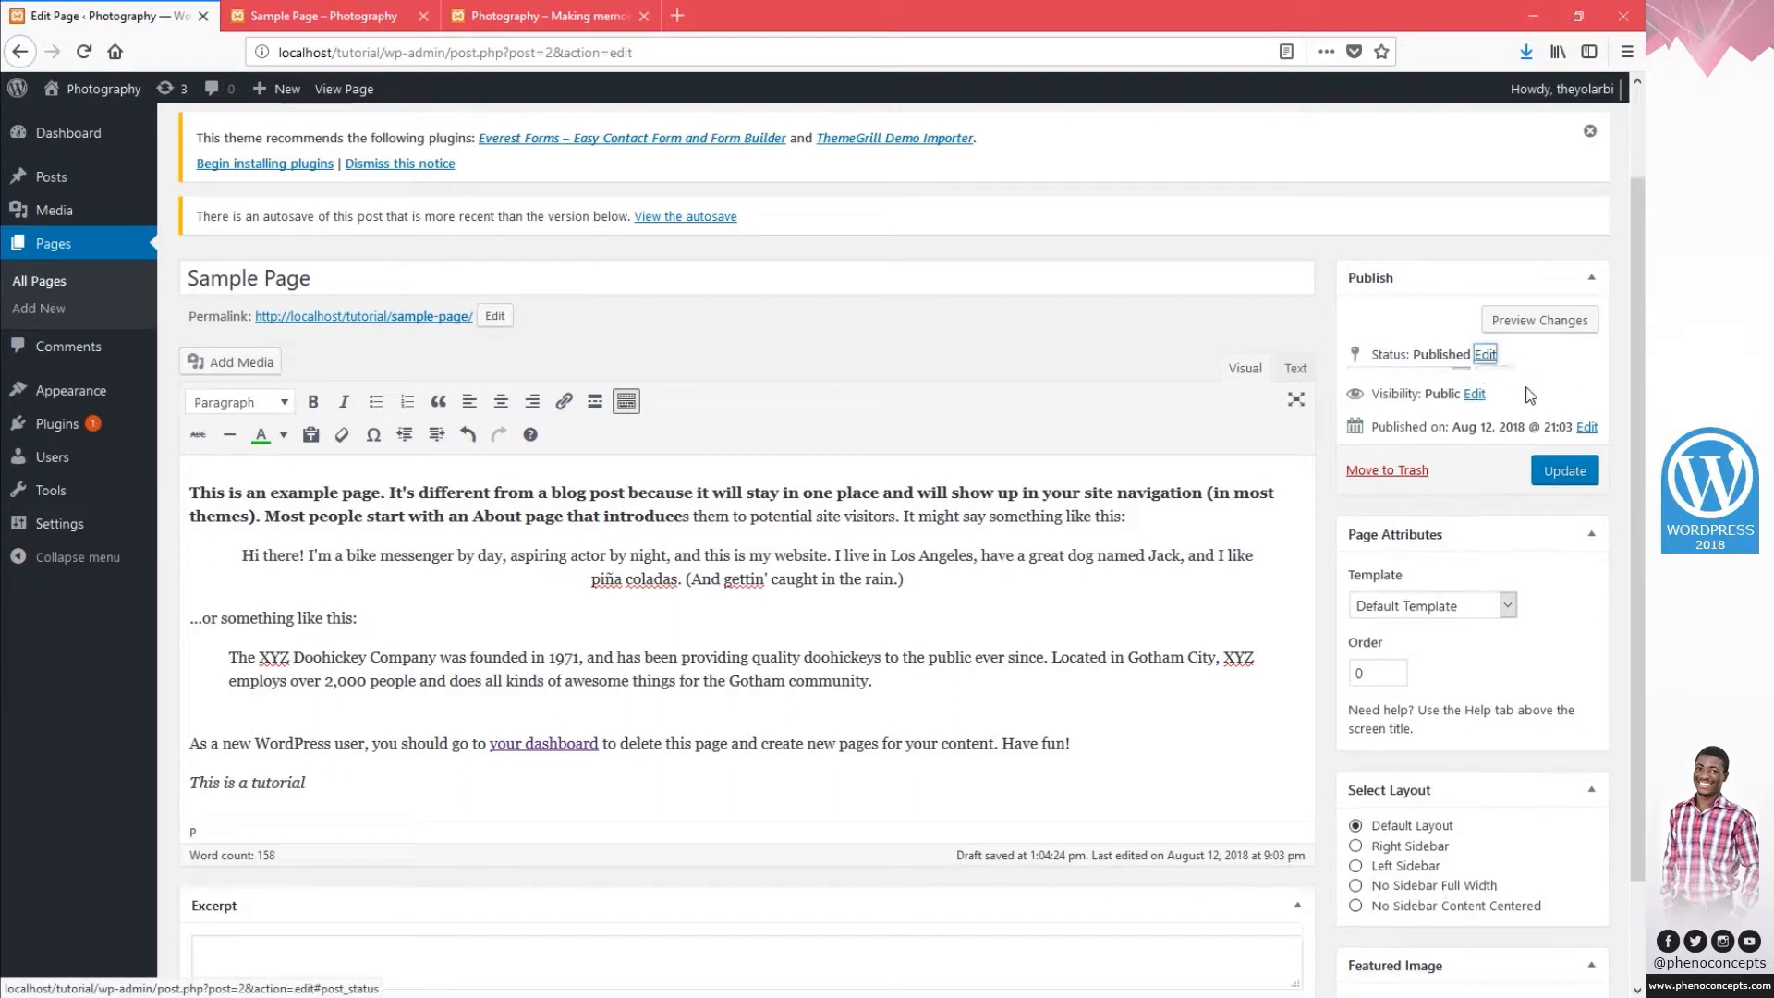
click(1472, 388)
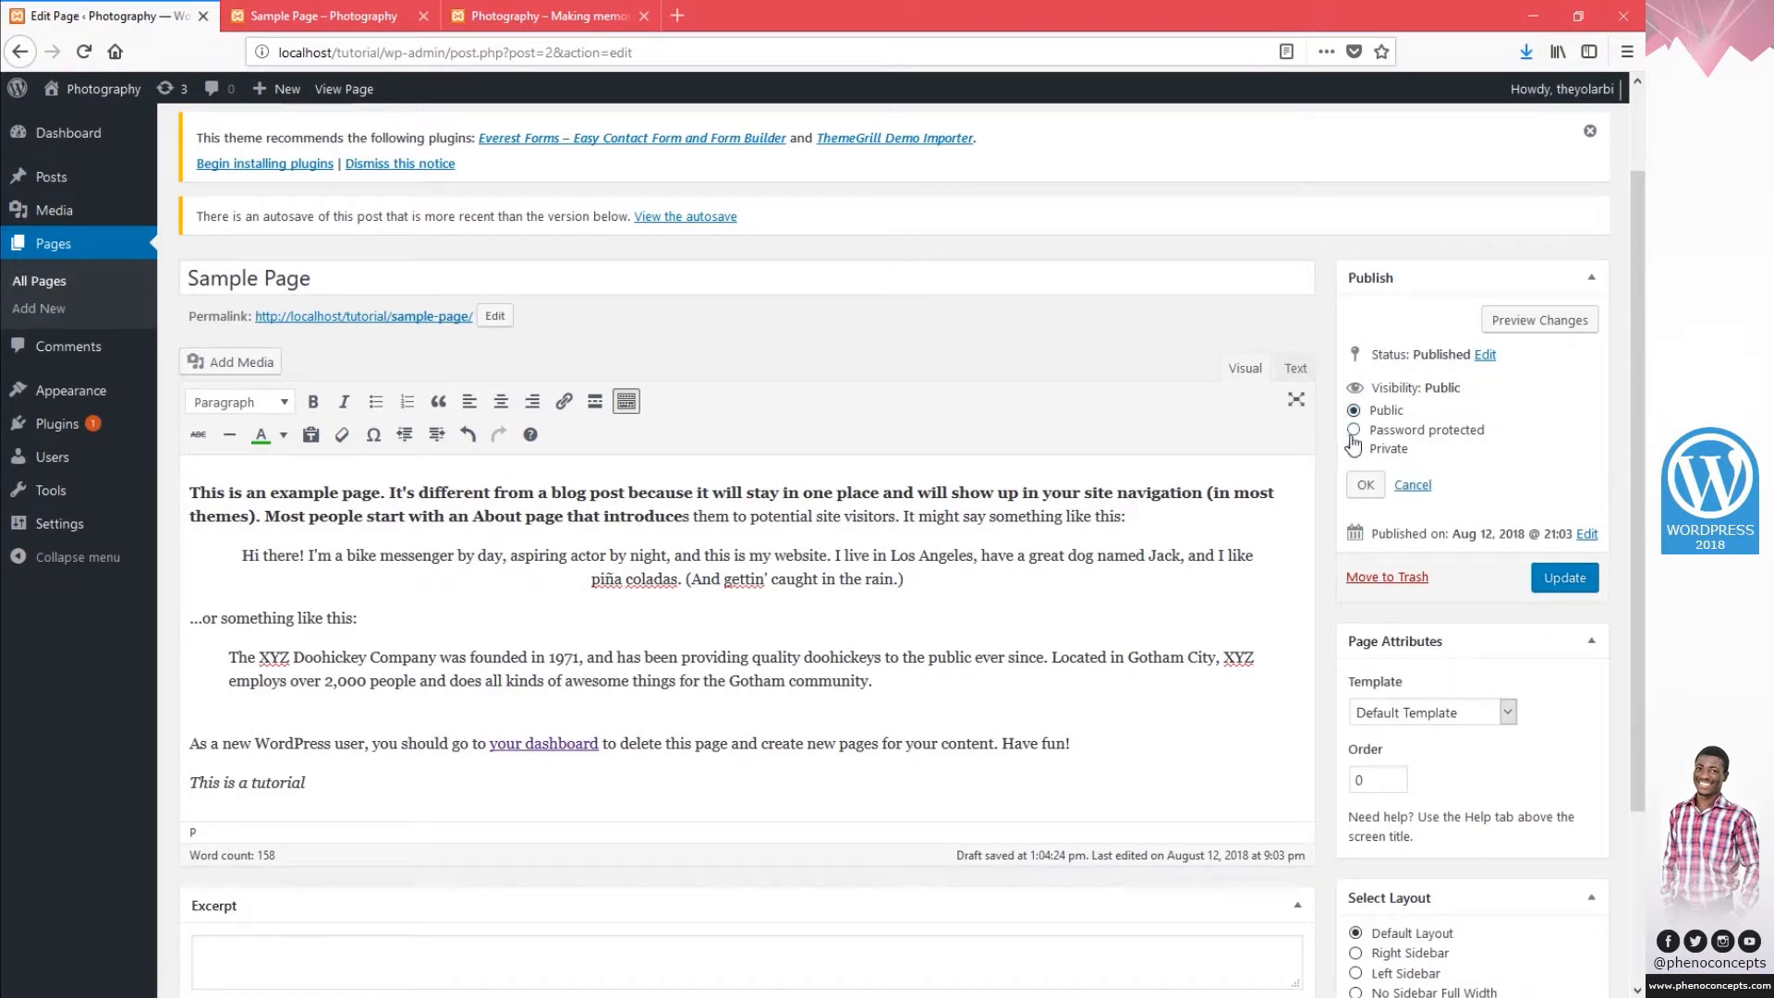
click(1413, 485)
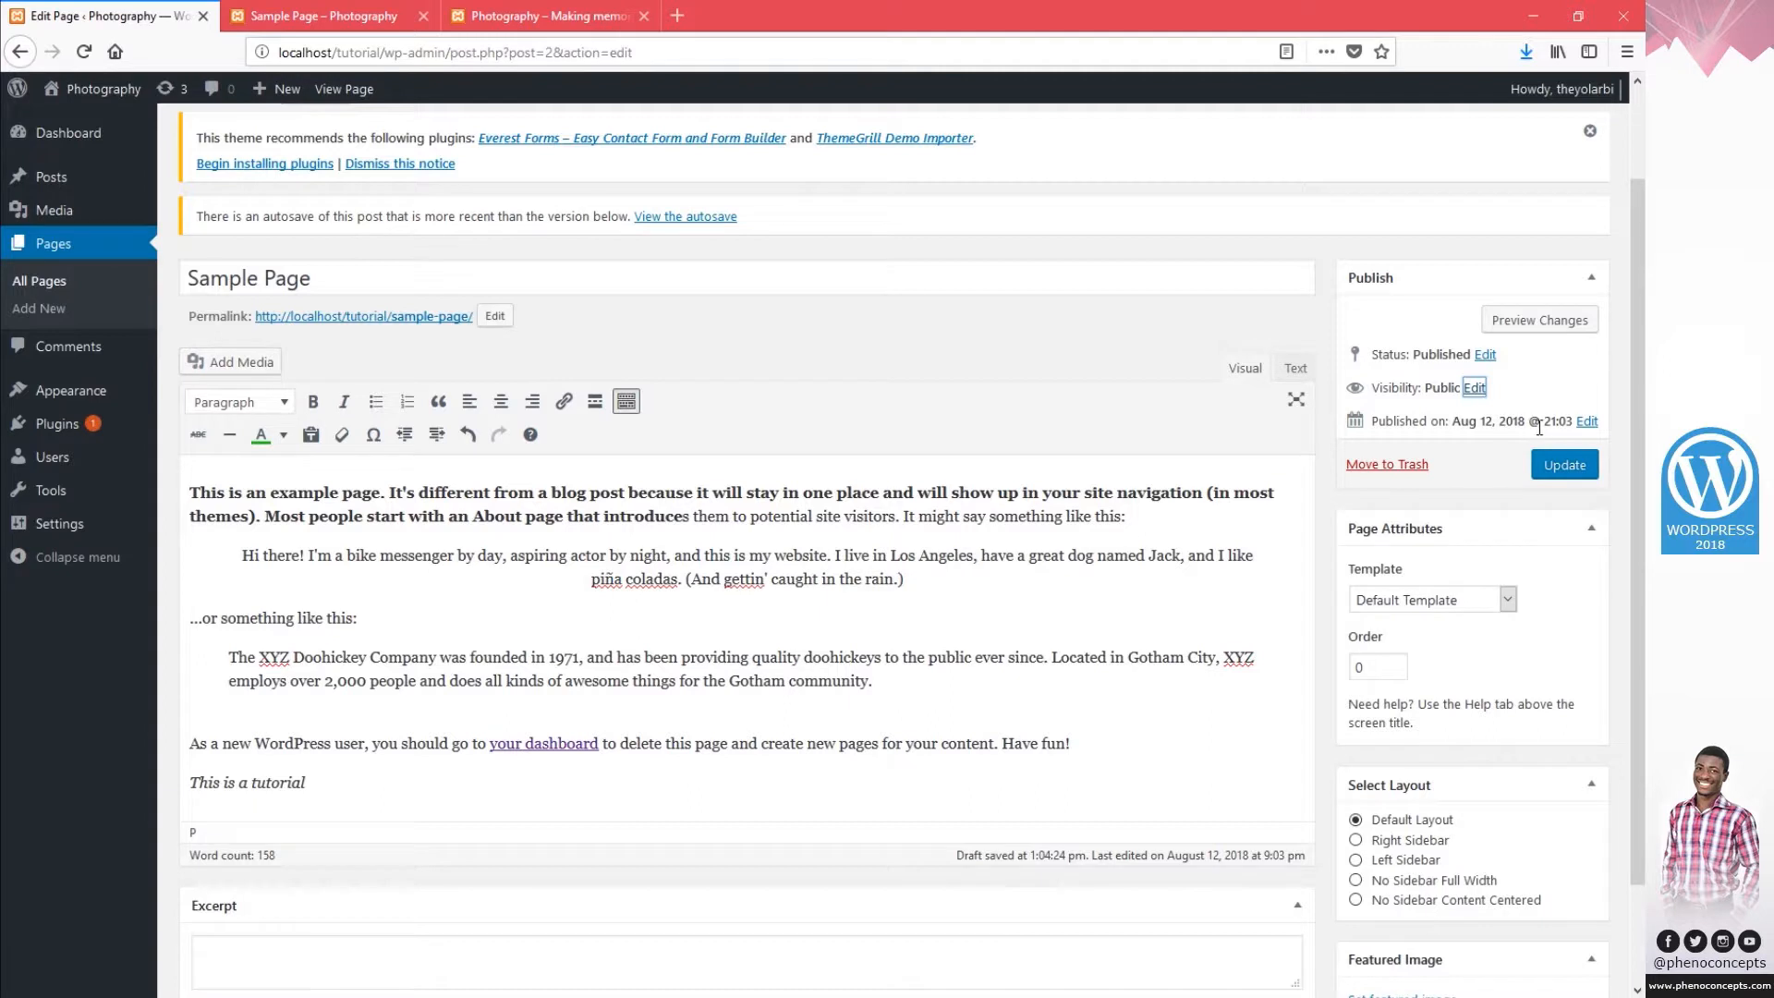
Try changing the month of the page's publish date to 04-Apr.
drag(1471, 427, 1576, 427)
click(1586, 421)
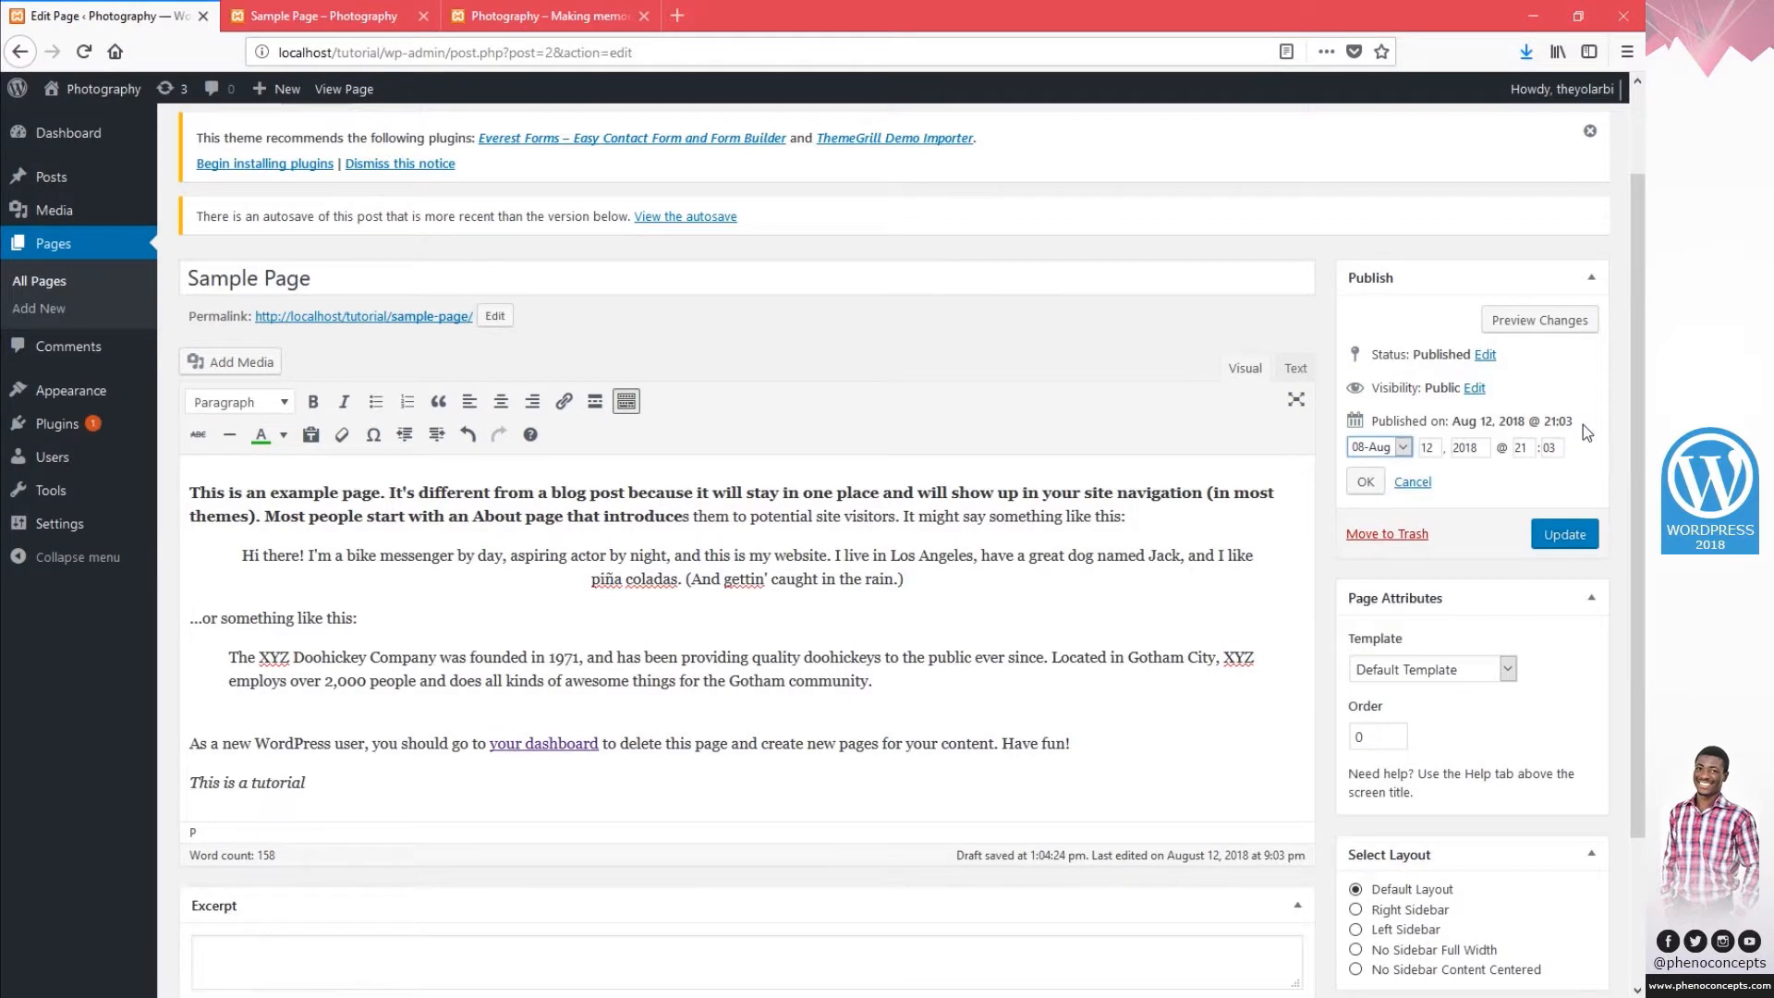
click(1400, 447)
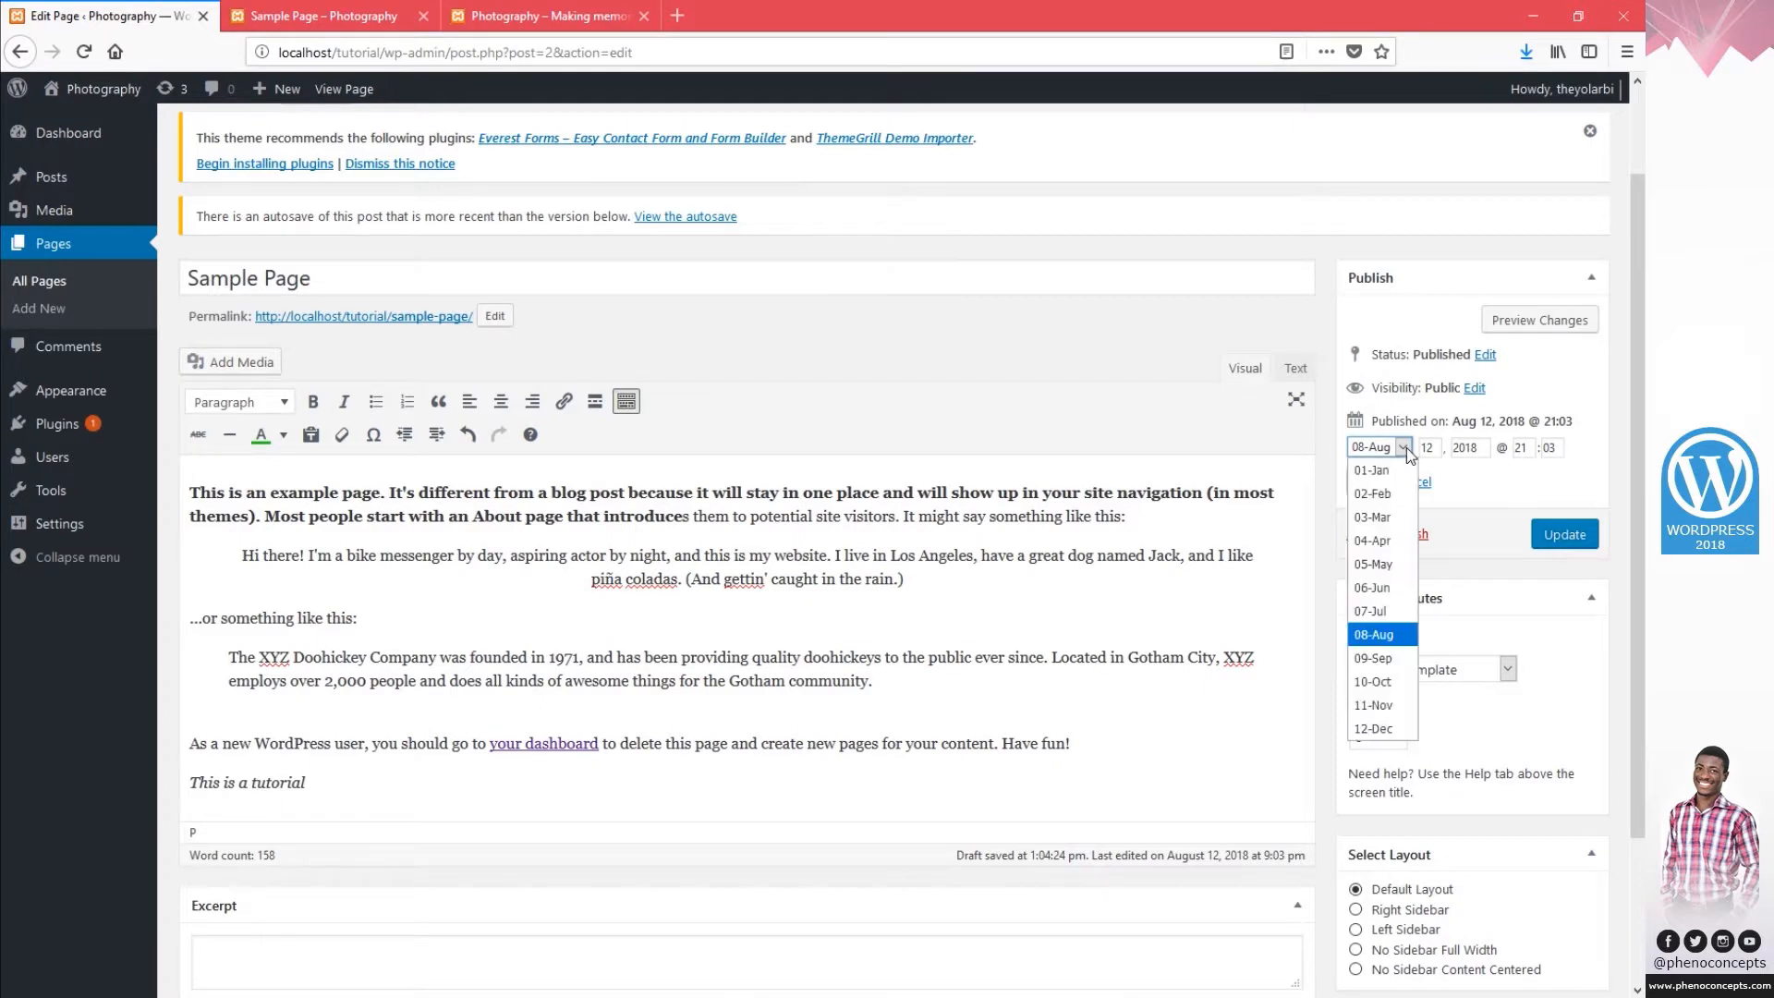
click(1390, 541)
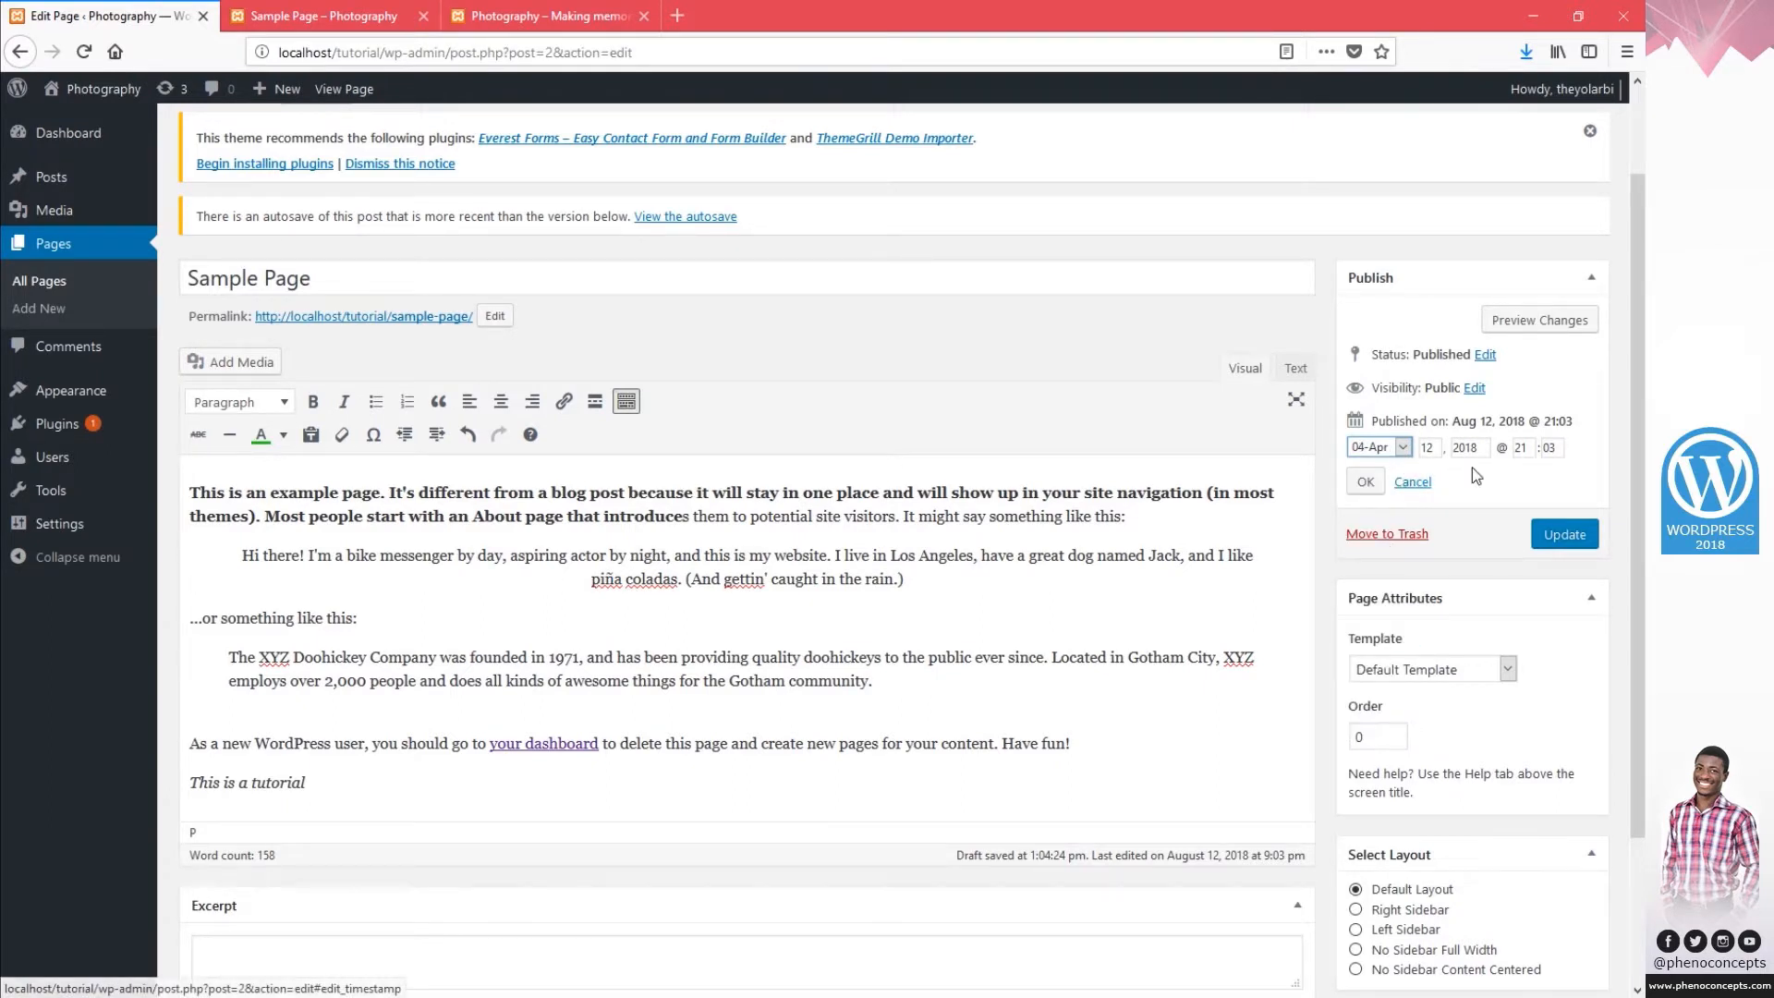
click(1413, 481)
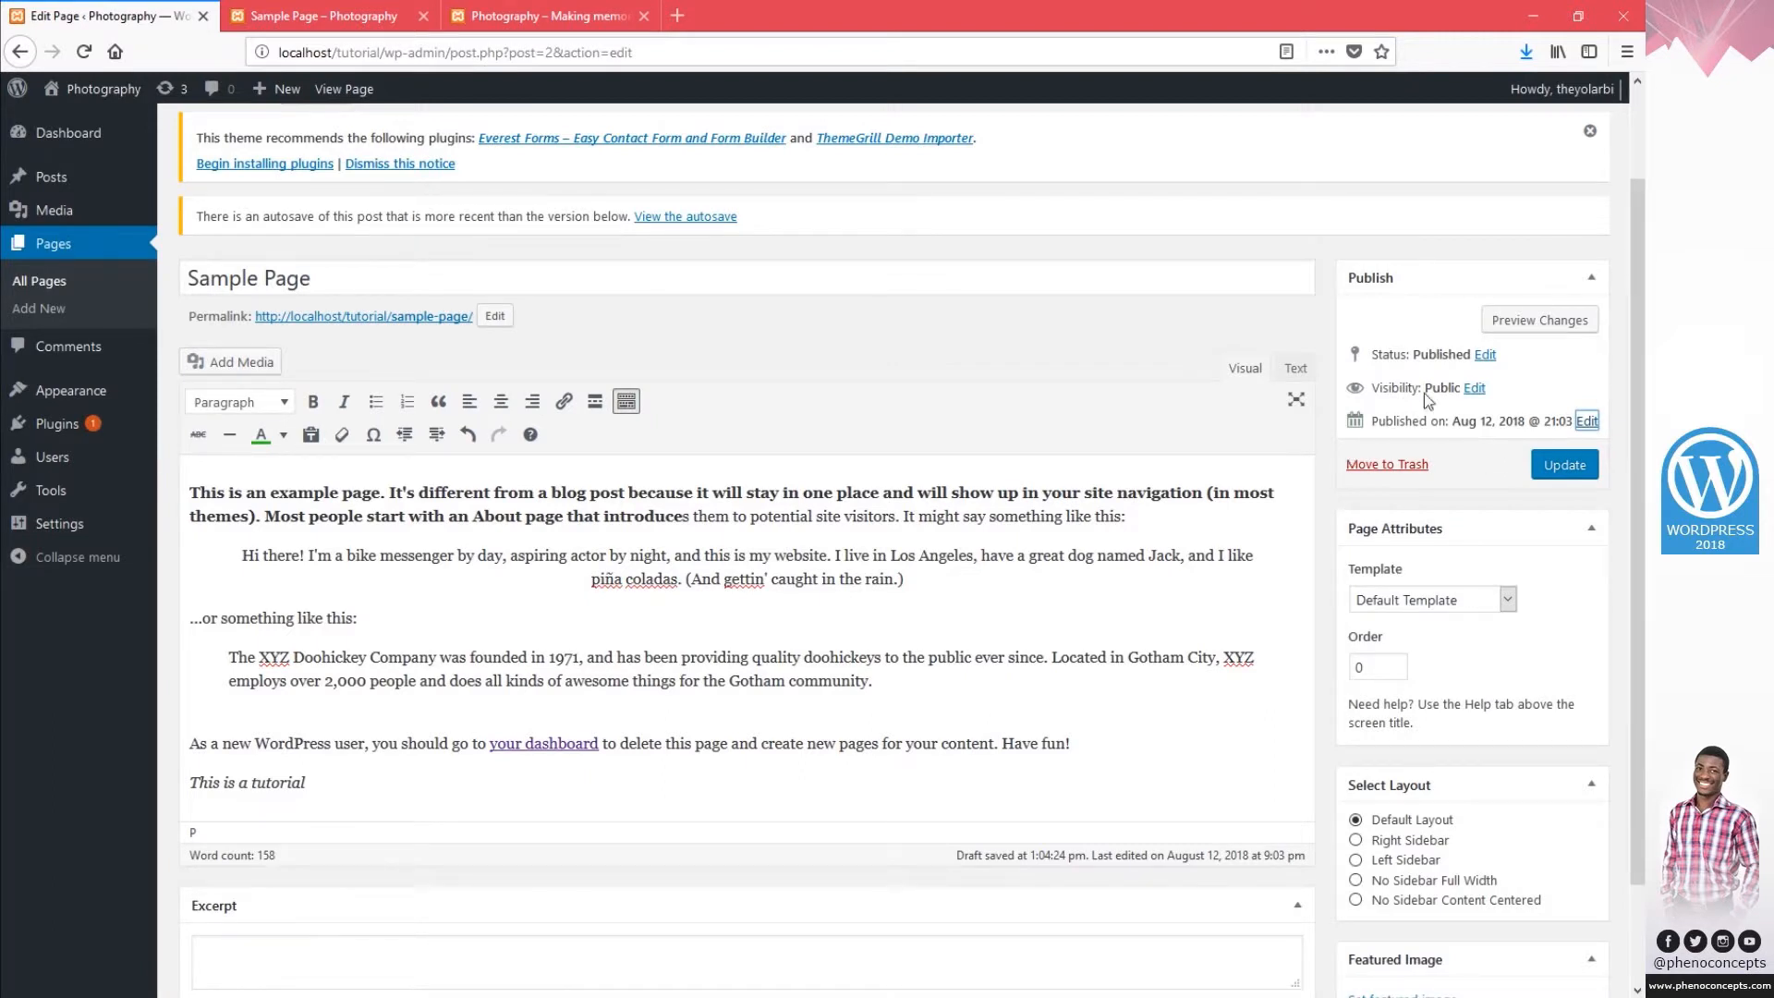
click(956, 543)
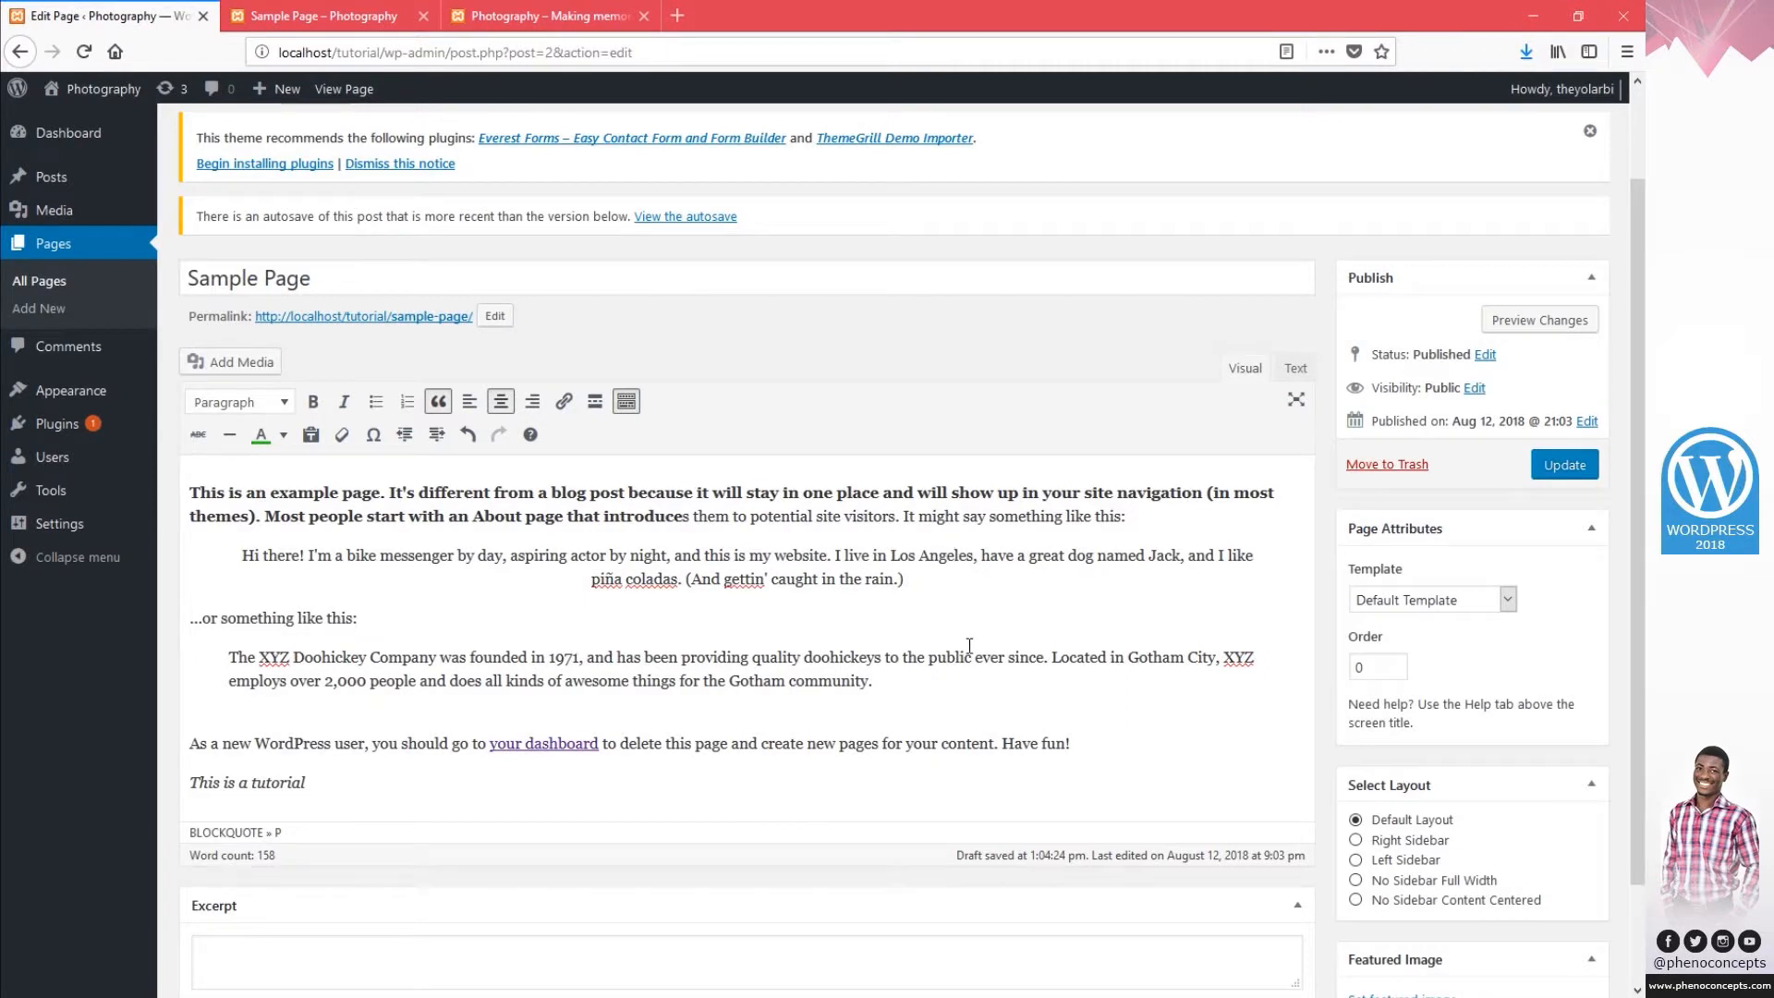
drag(965, 656, 629, 493)
click(669, 517)
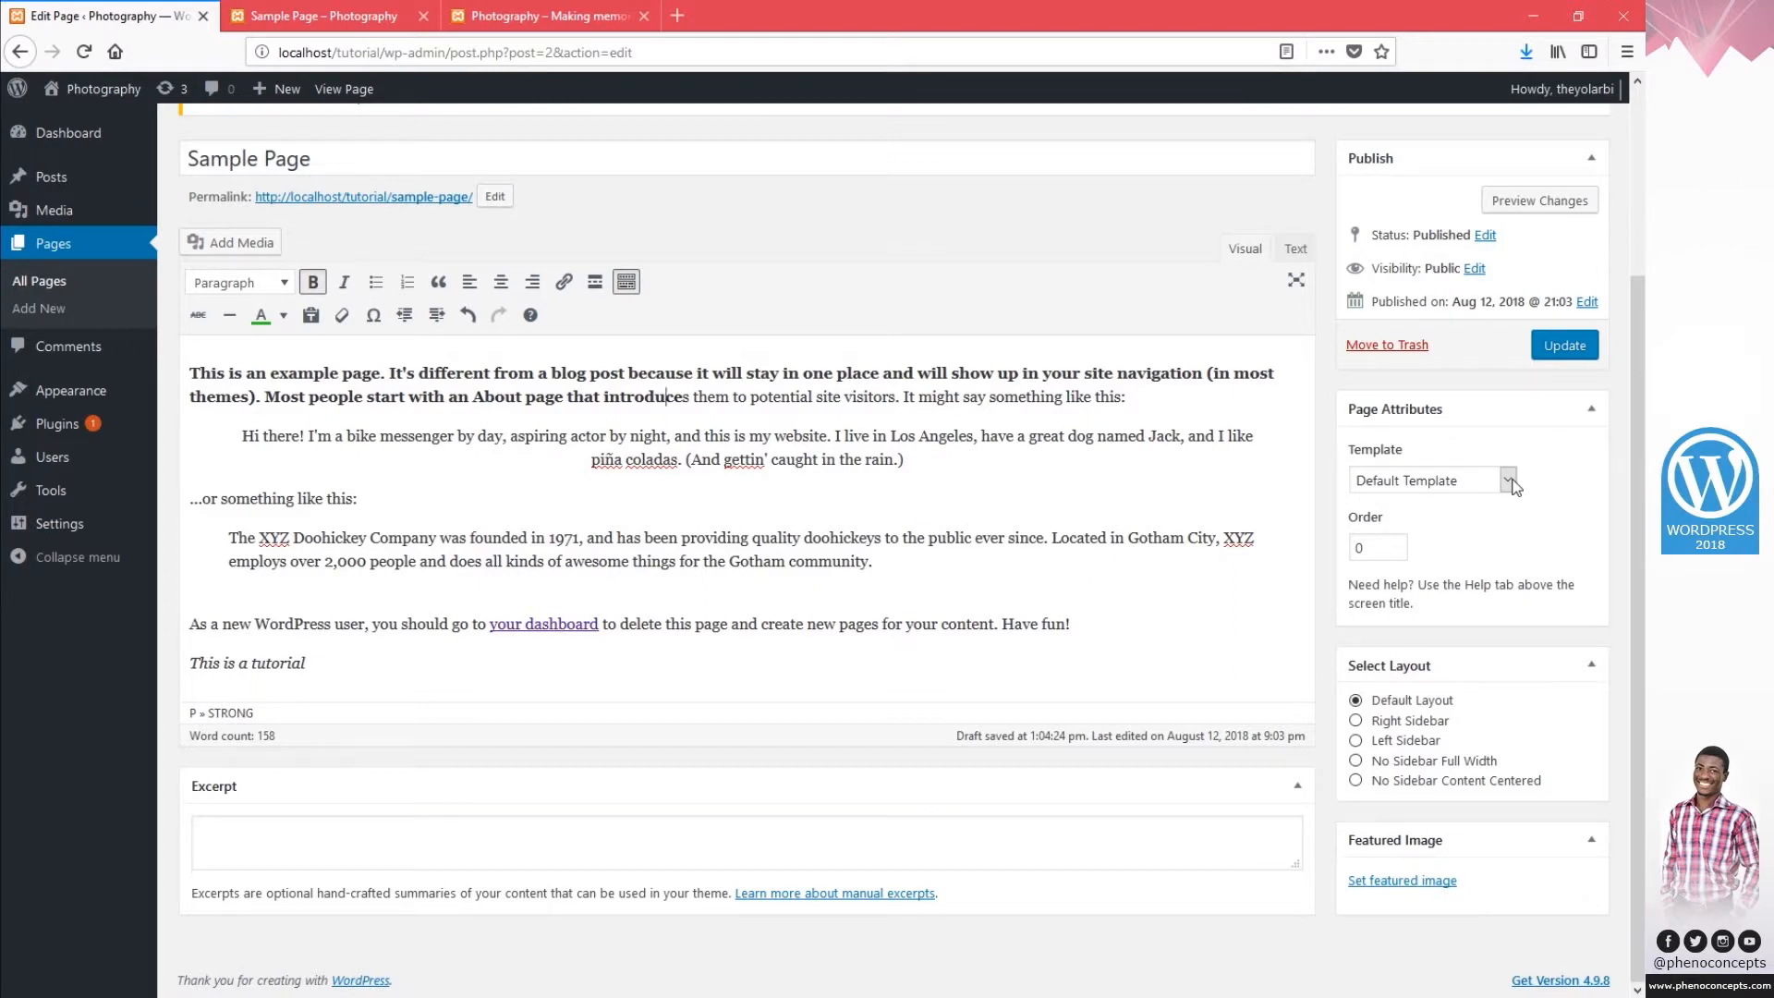
Examine the available page templates and keep Default Template selected.
click(1509, 480)
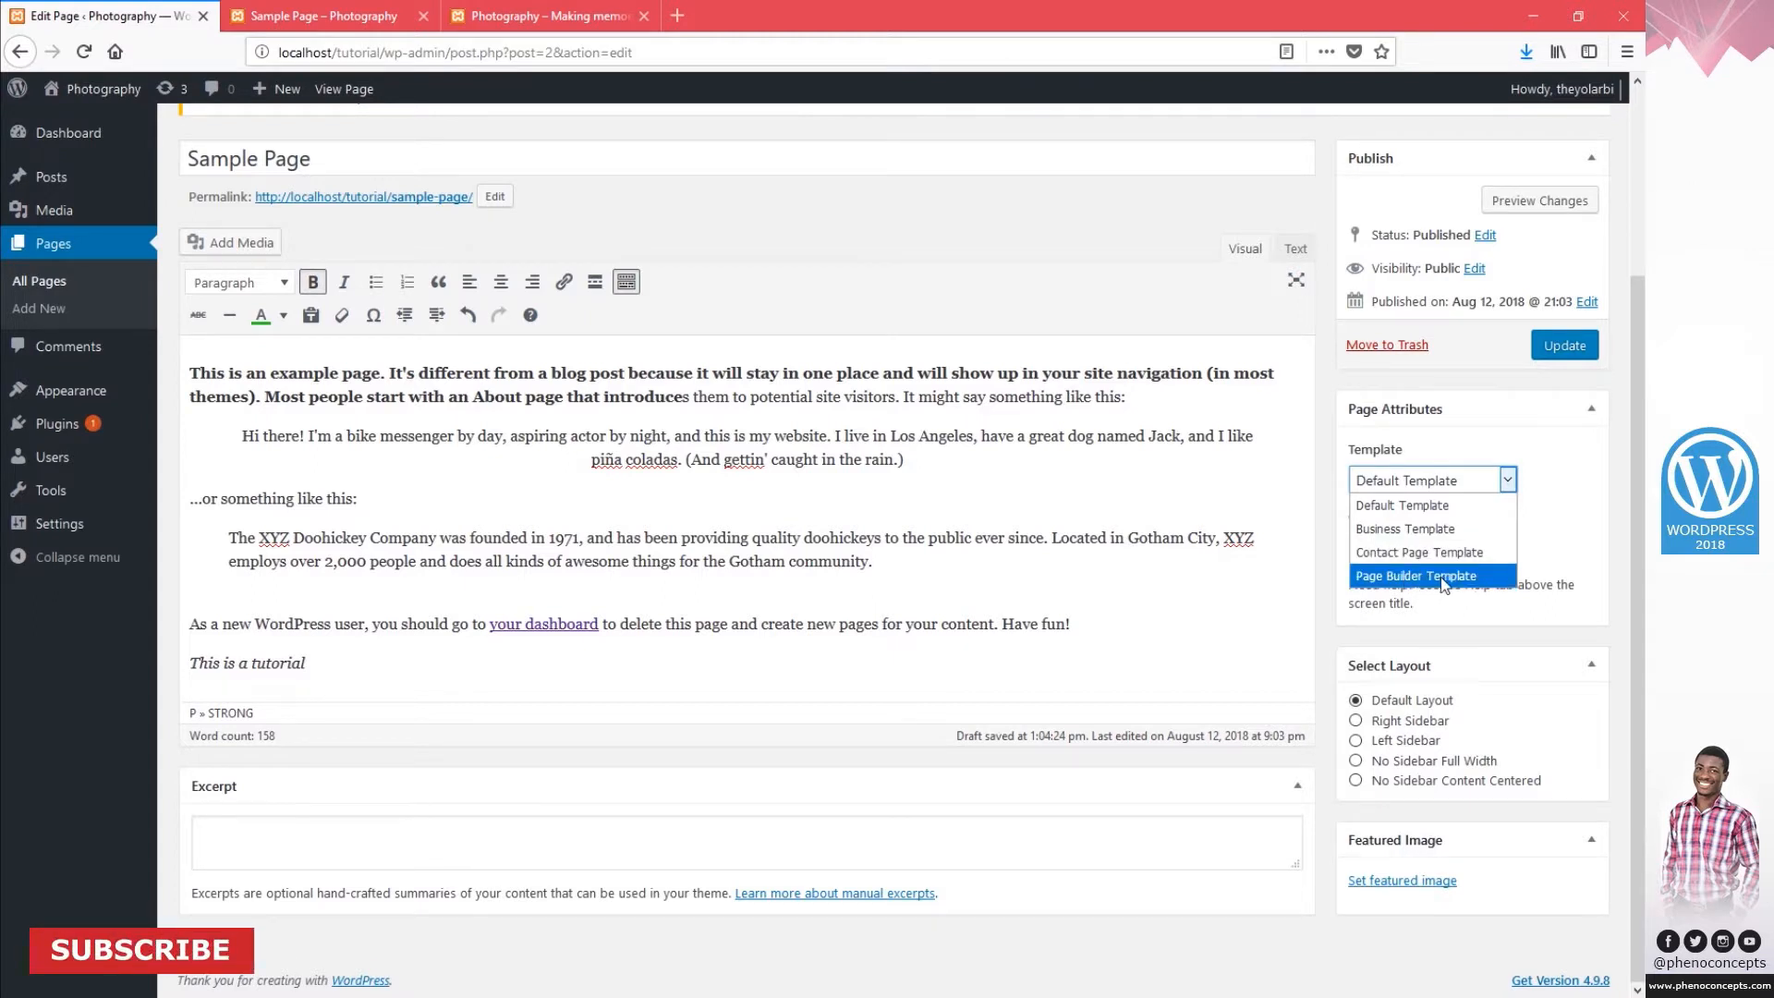
click(1460, 505)
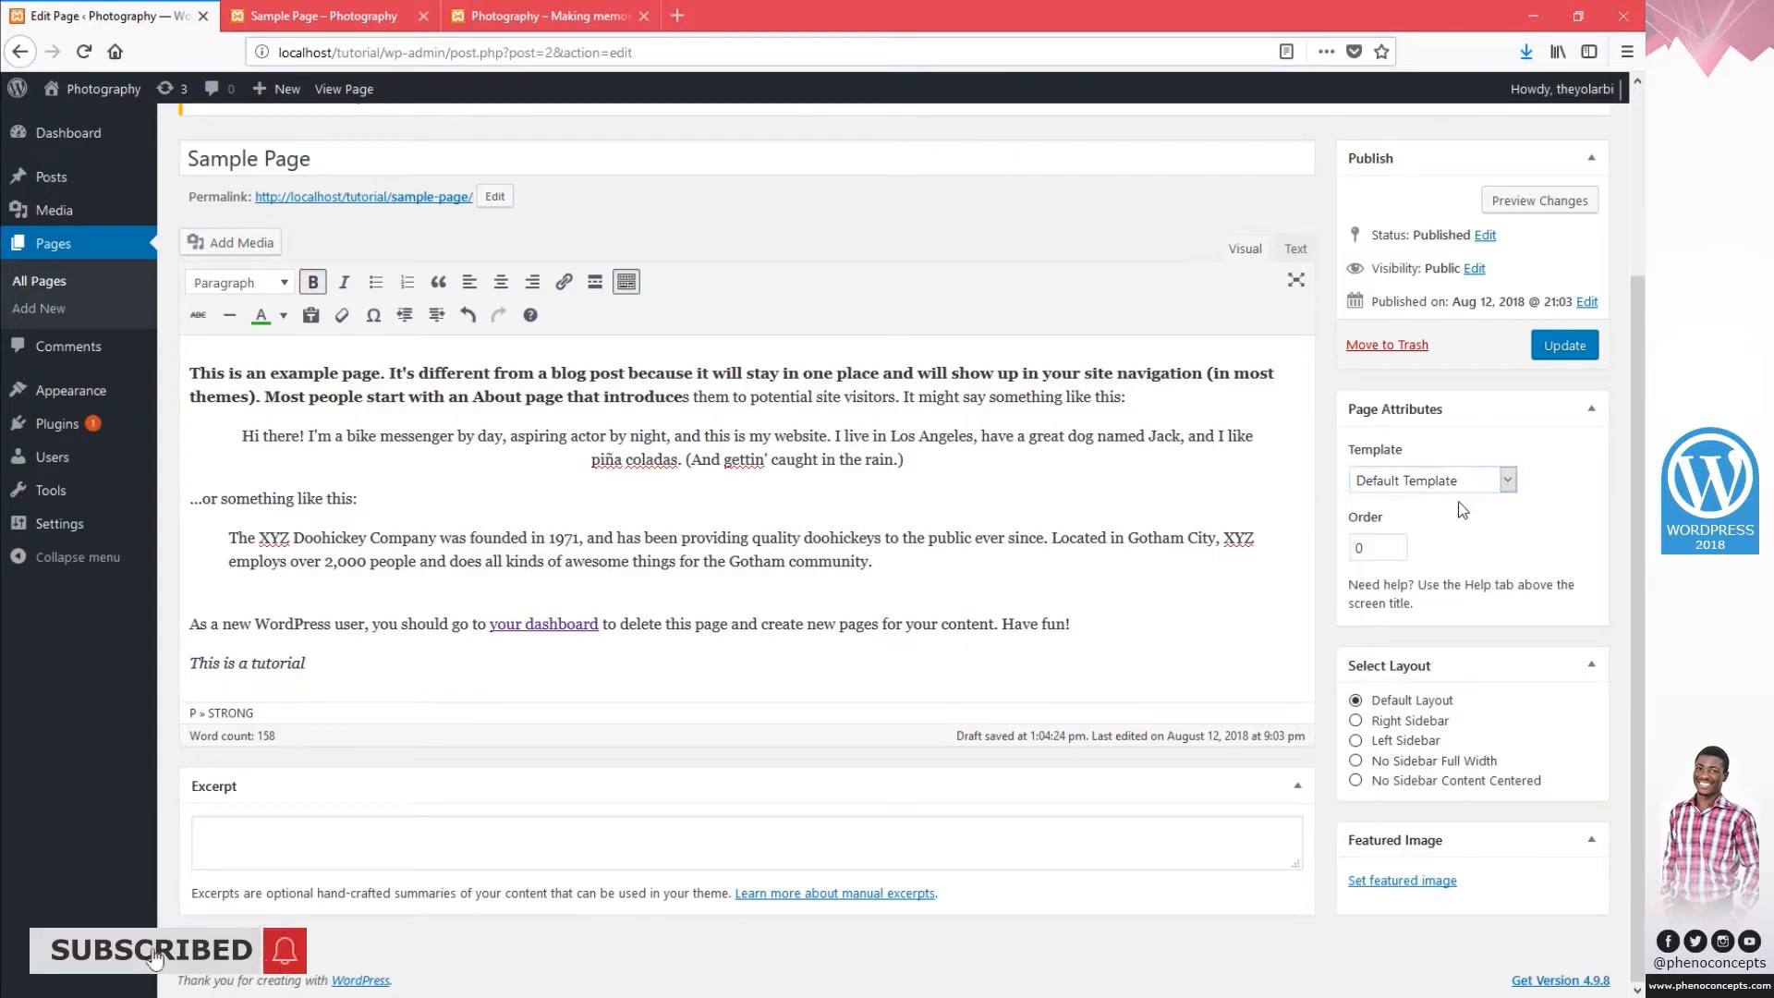
click(1508, 480)
click(1511, 480)
Examine the content area and the sidebar widgets of the default template in the Sample Page preview.
click(271, 16)
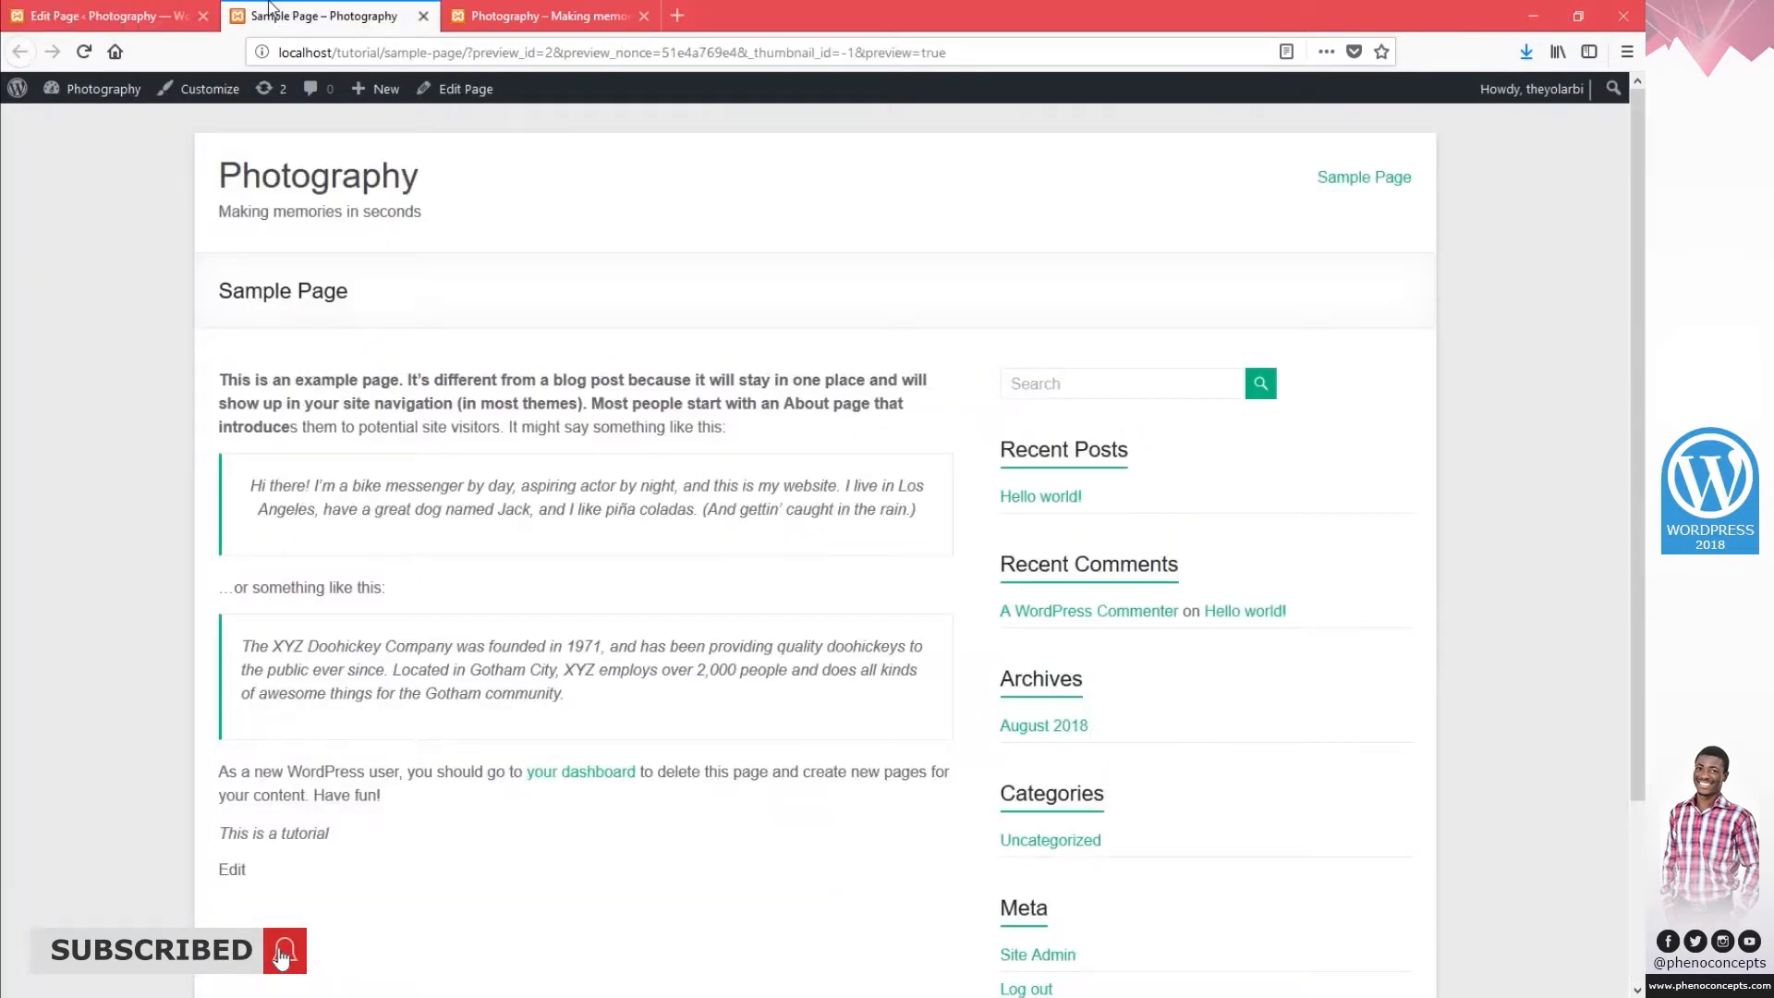
drag(216, 371, 763, 825)
drag(983, 355, 1309, 875)
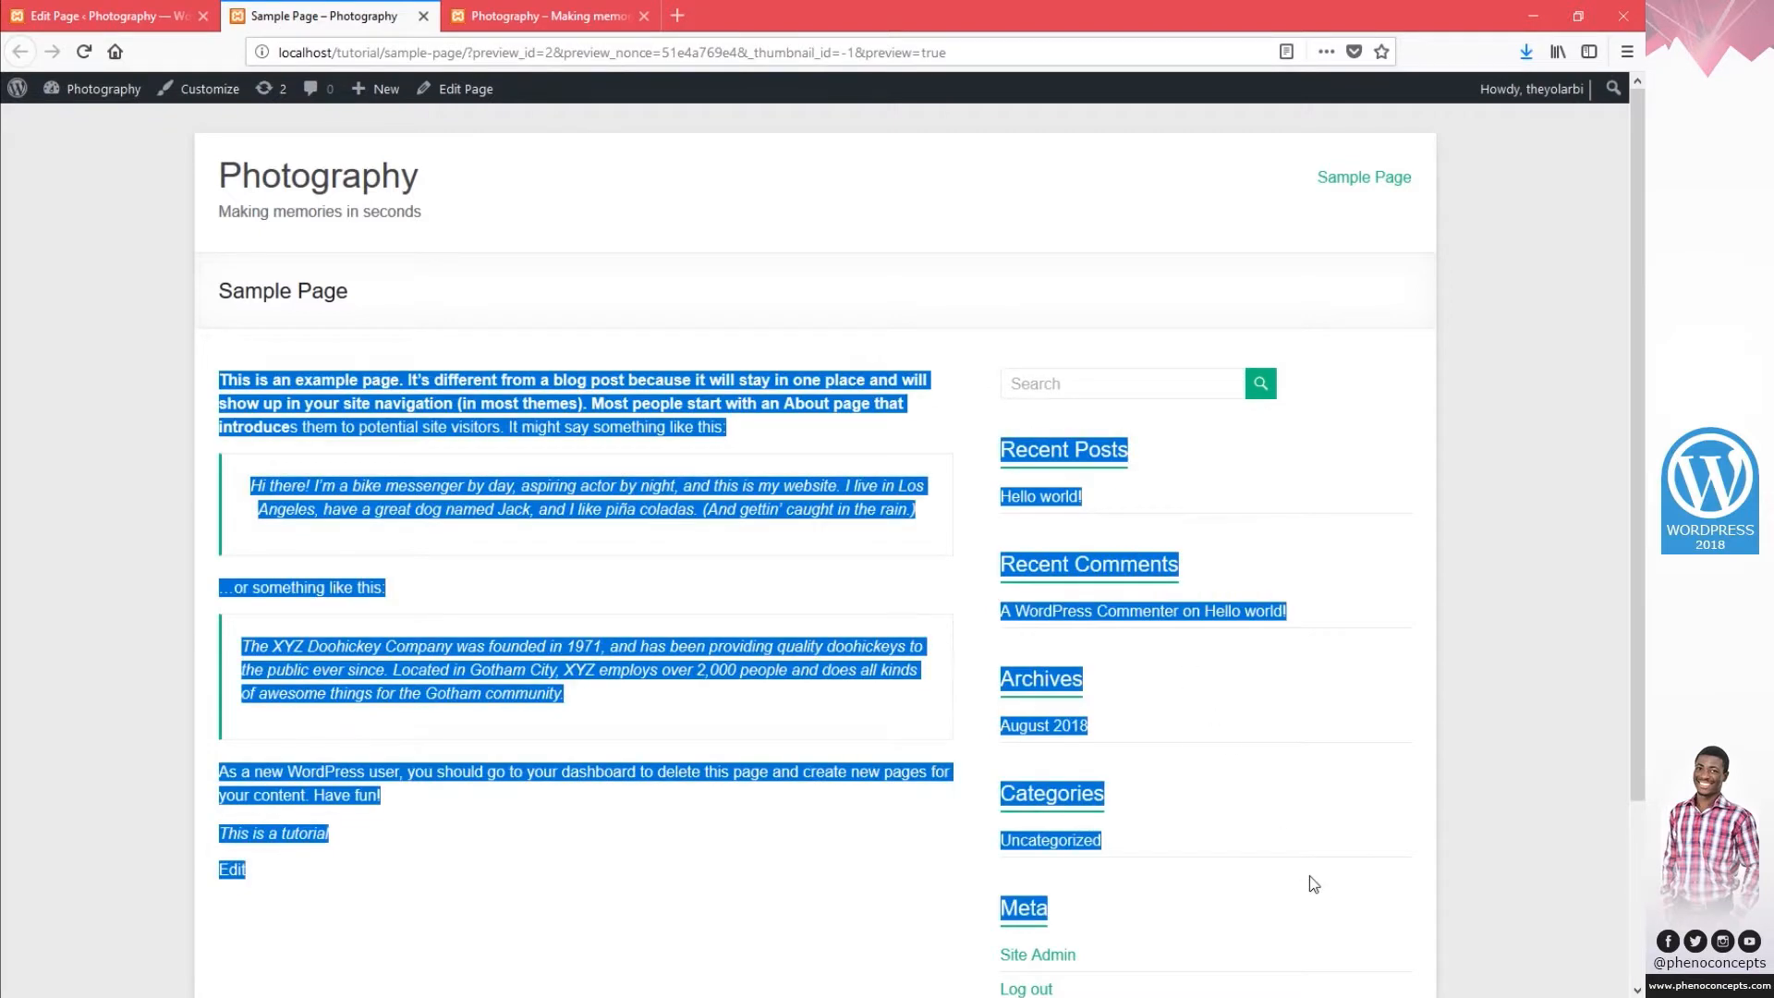
click(1309, 875)
drag(972, 376, 1351, 810)
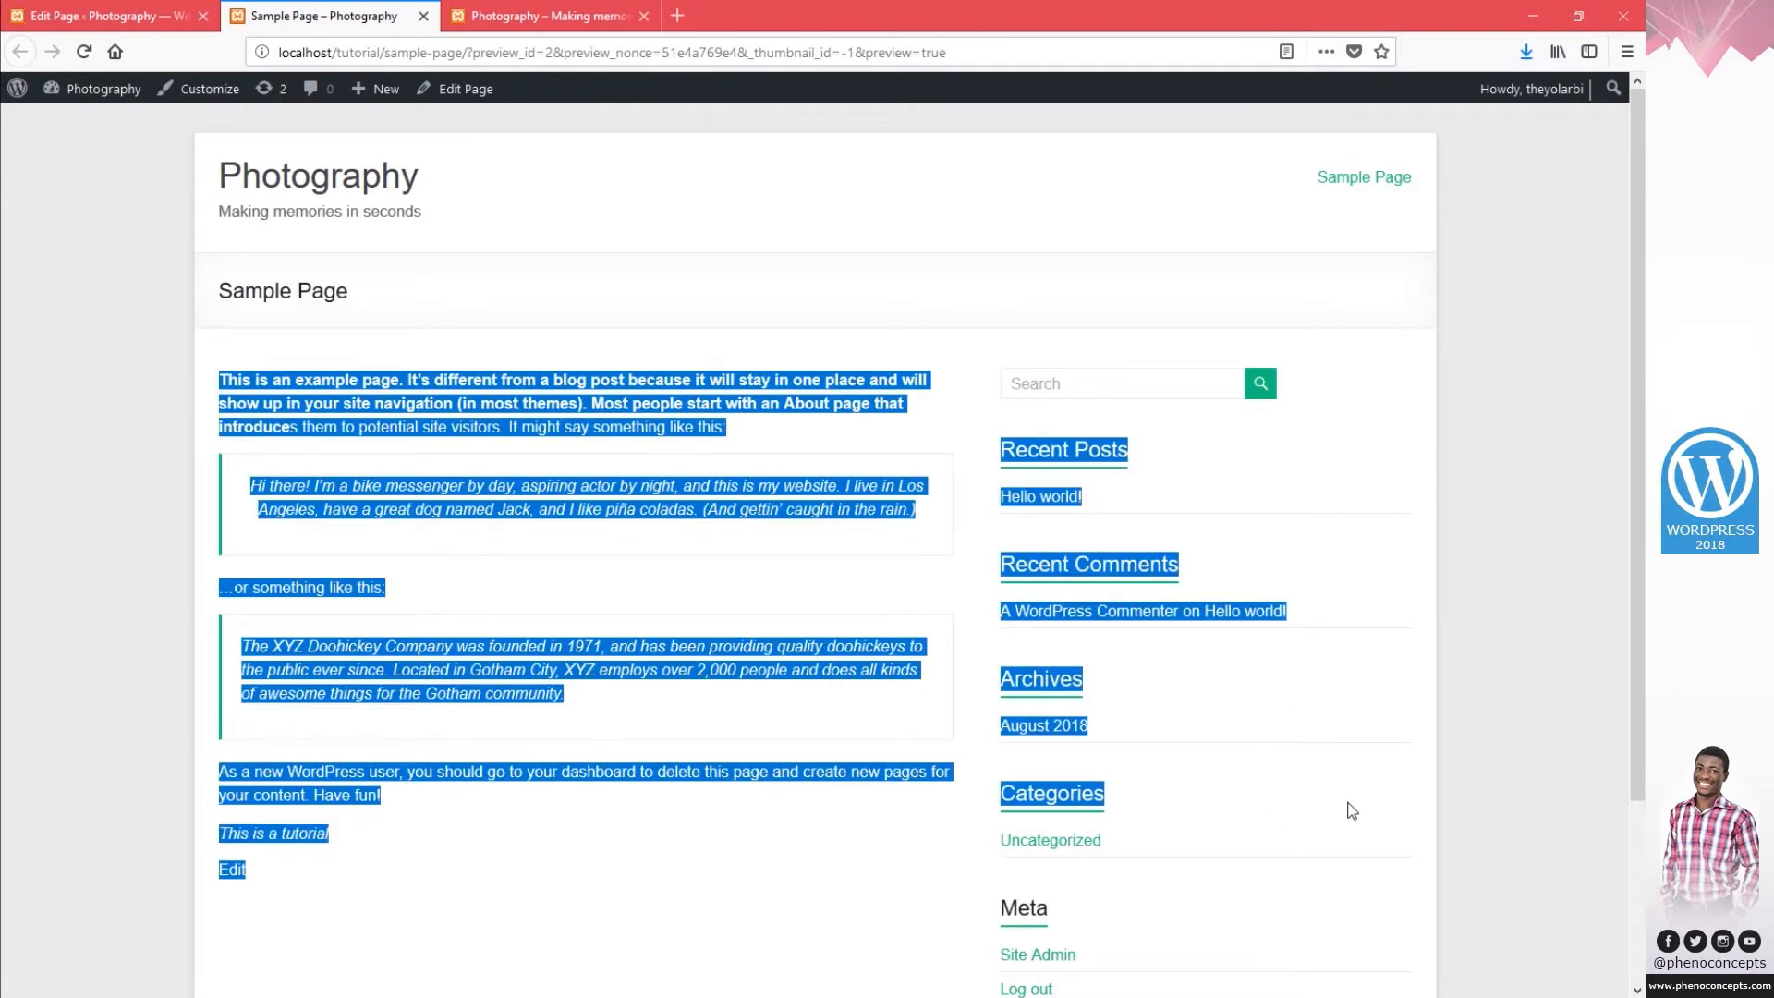
click(1350, 810)
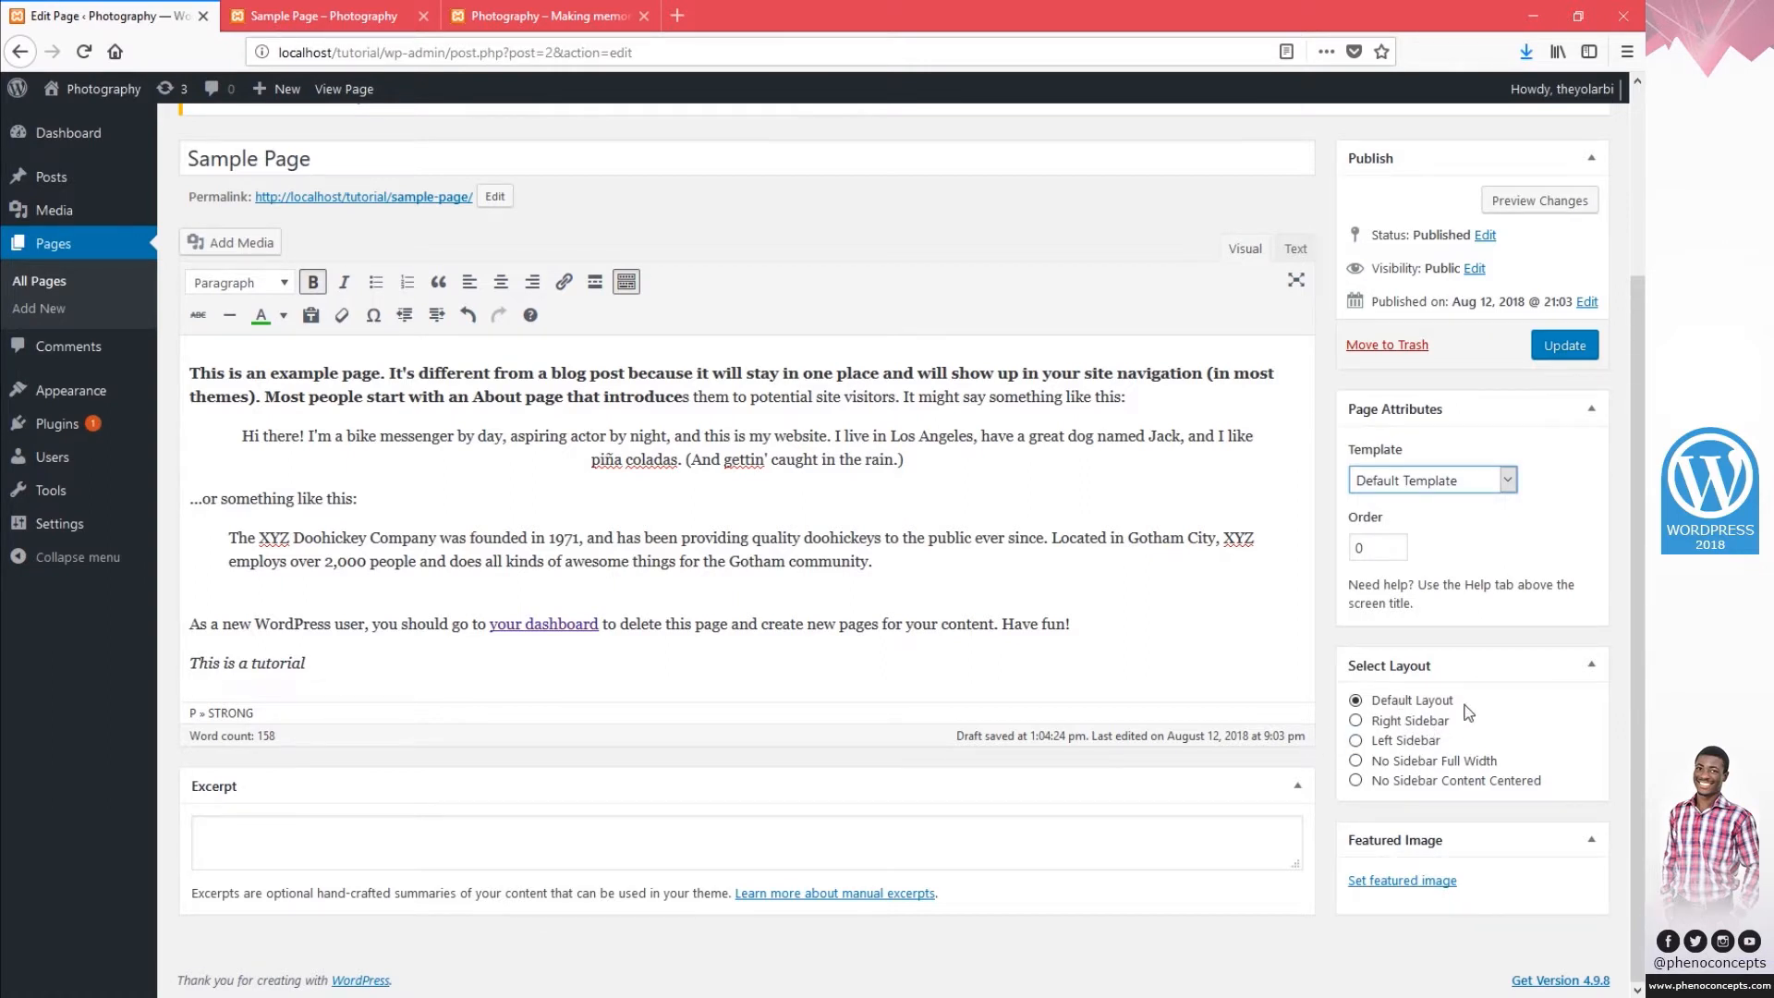
Preview the Sample Page first with the Left Sidebar layout and again with the No Sidebar Full Width layout.
click(1394, 745)
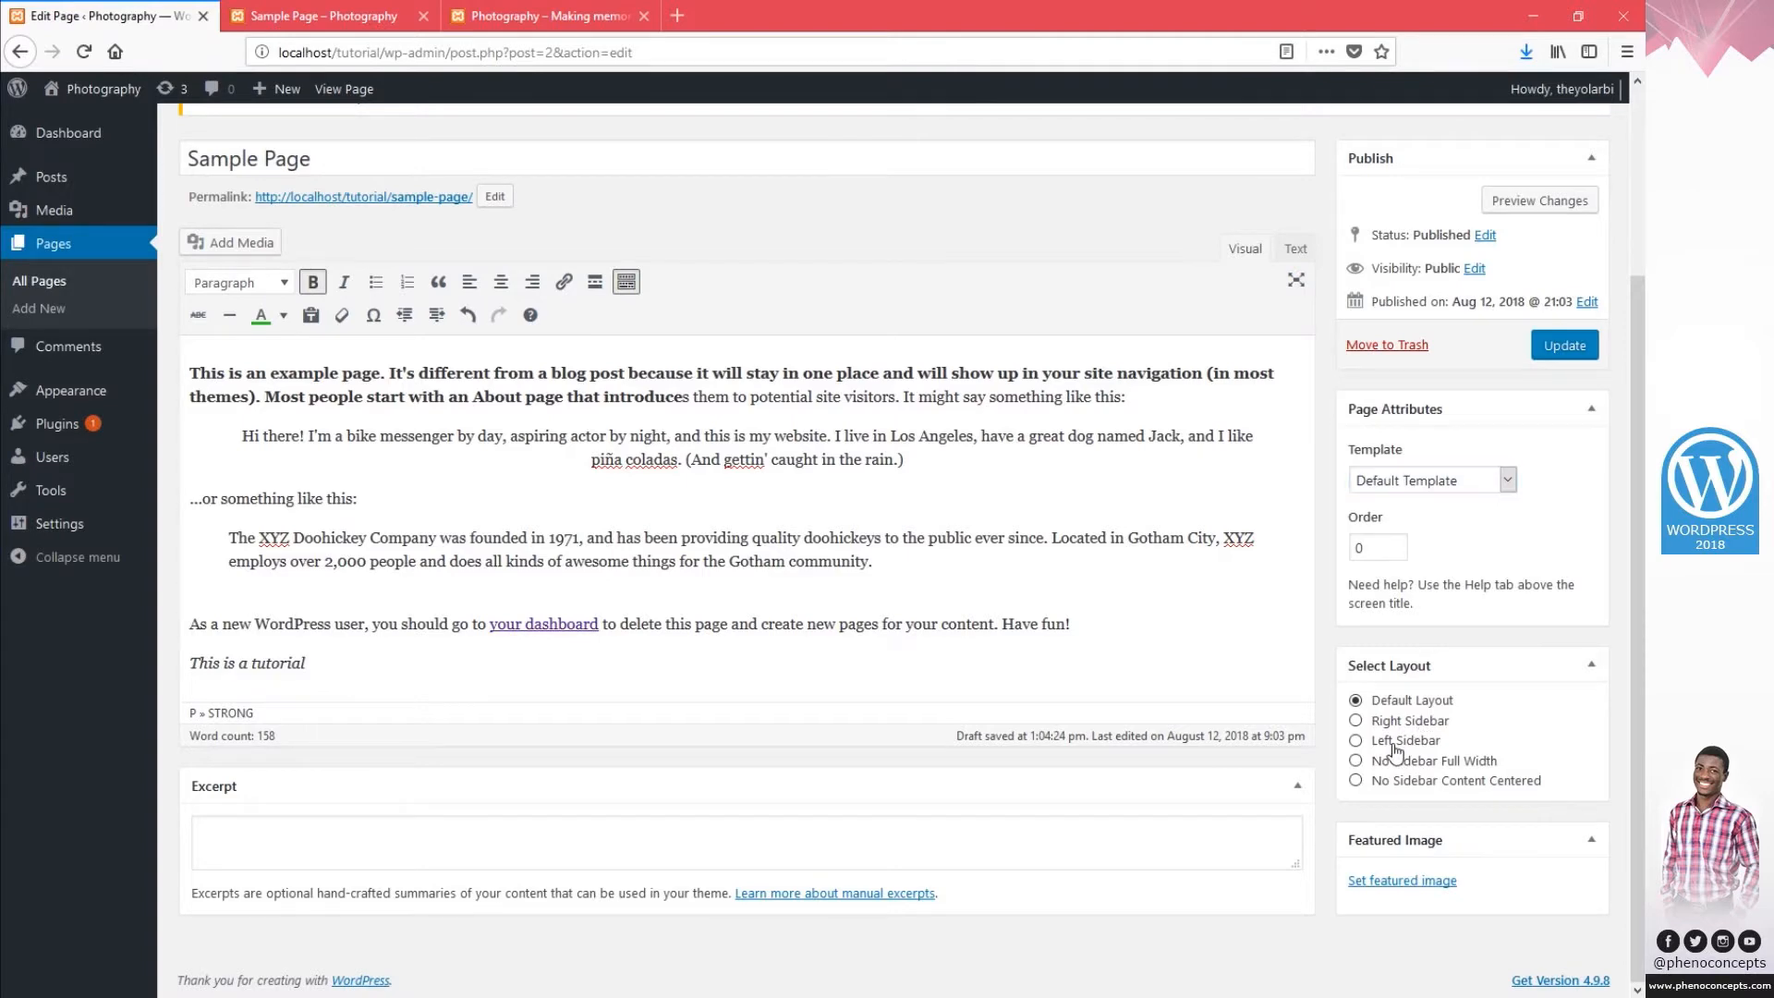
click(1533, 202)
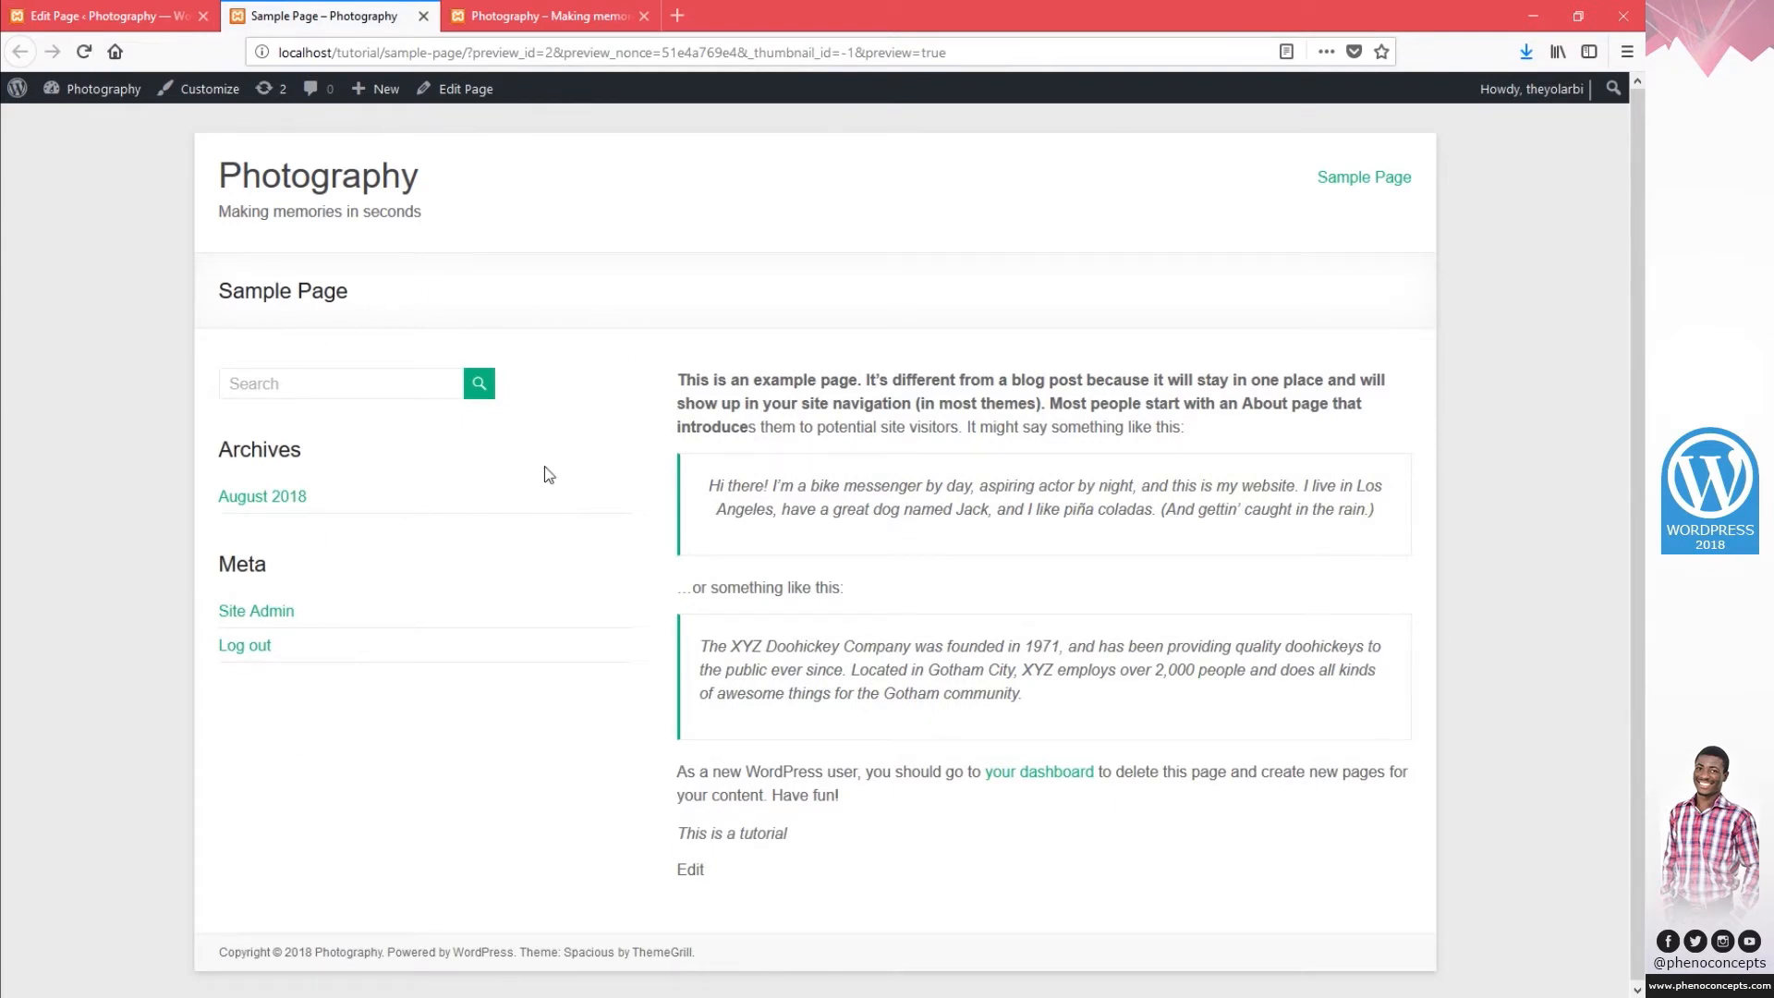
click(28, 10)
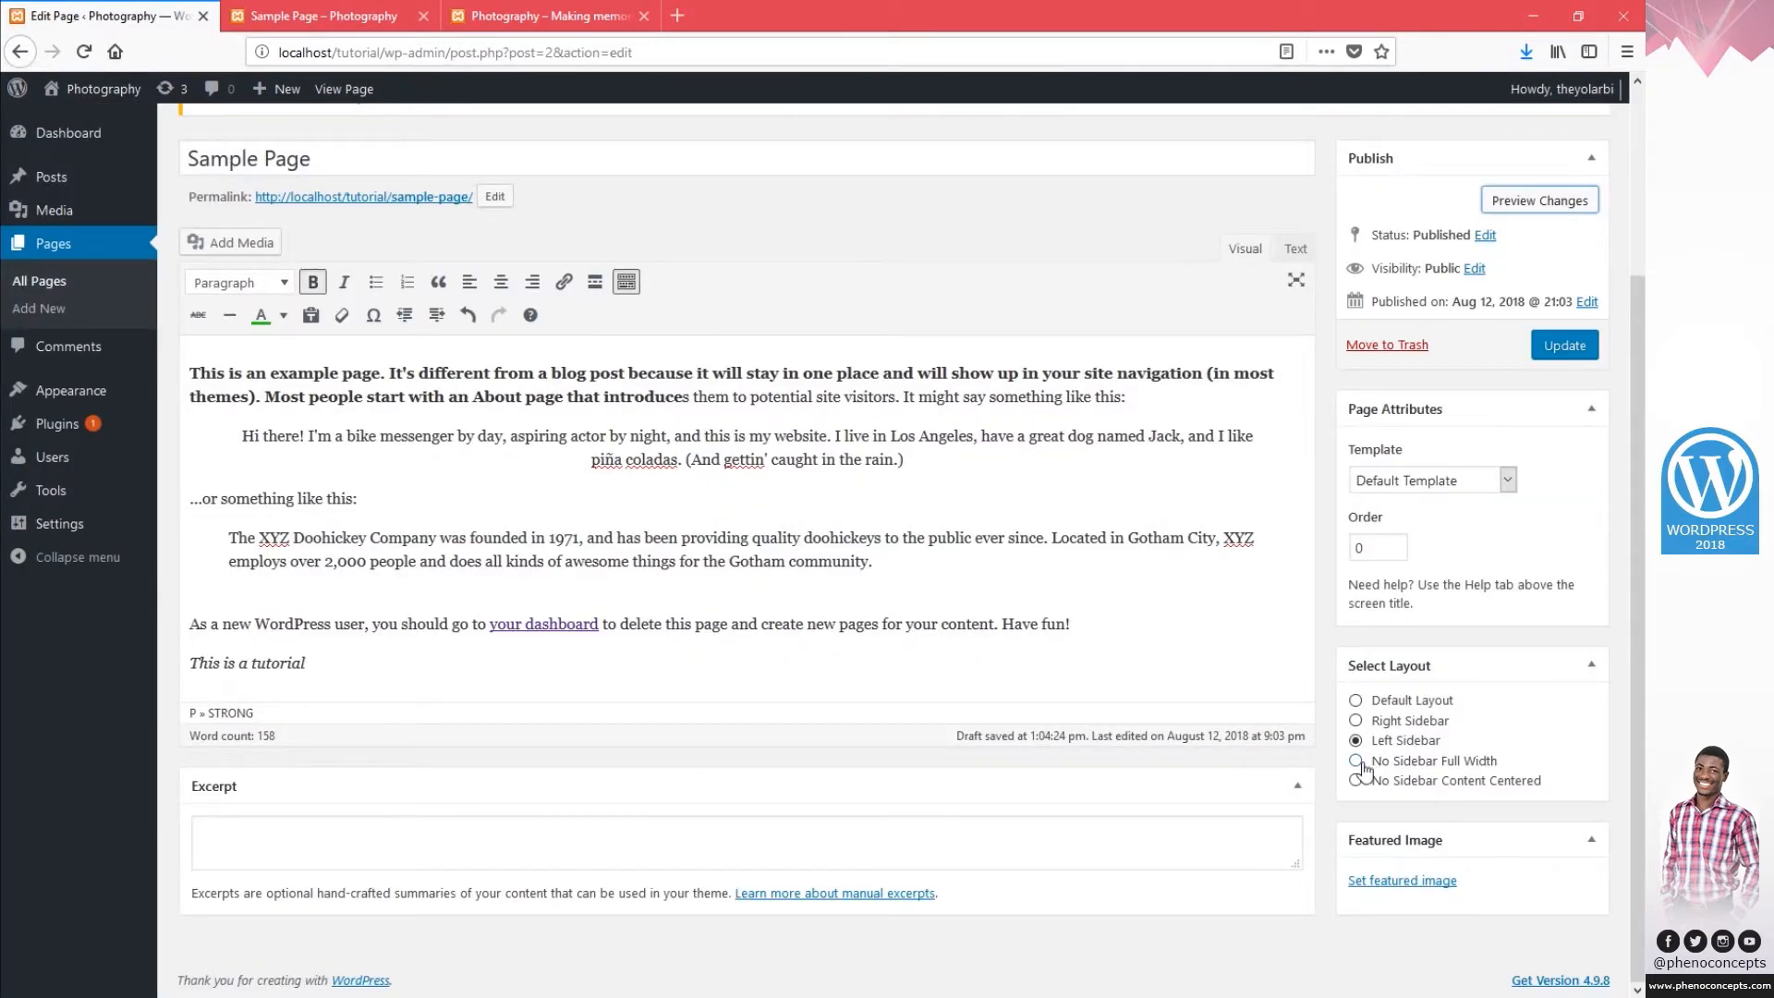
click(1561, 202)
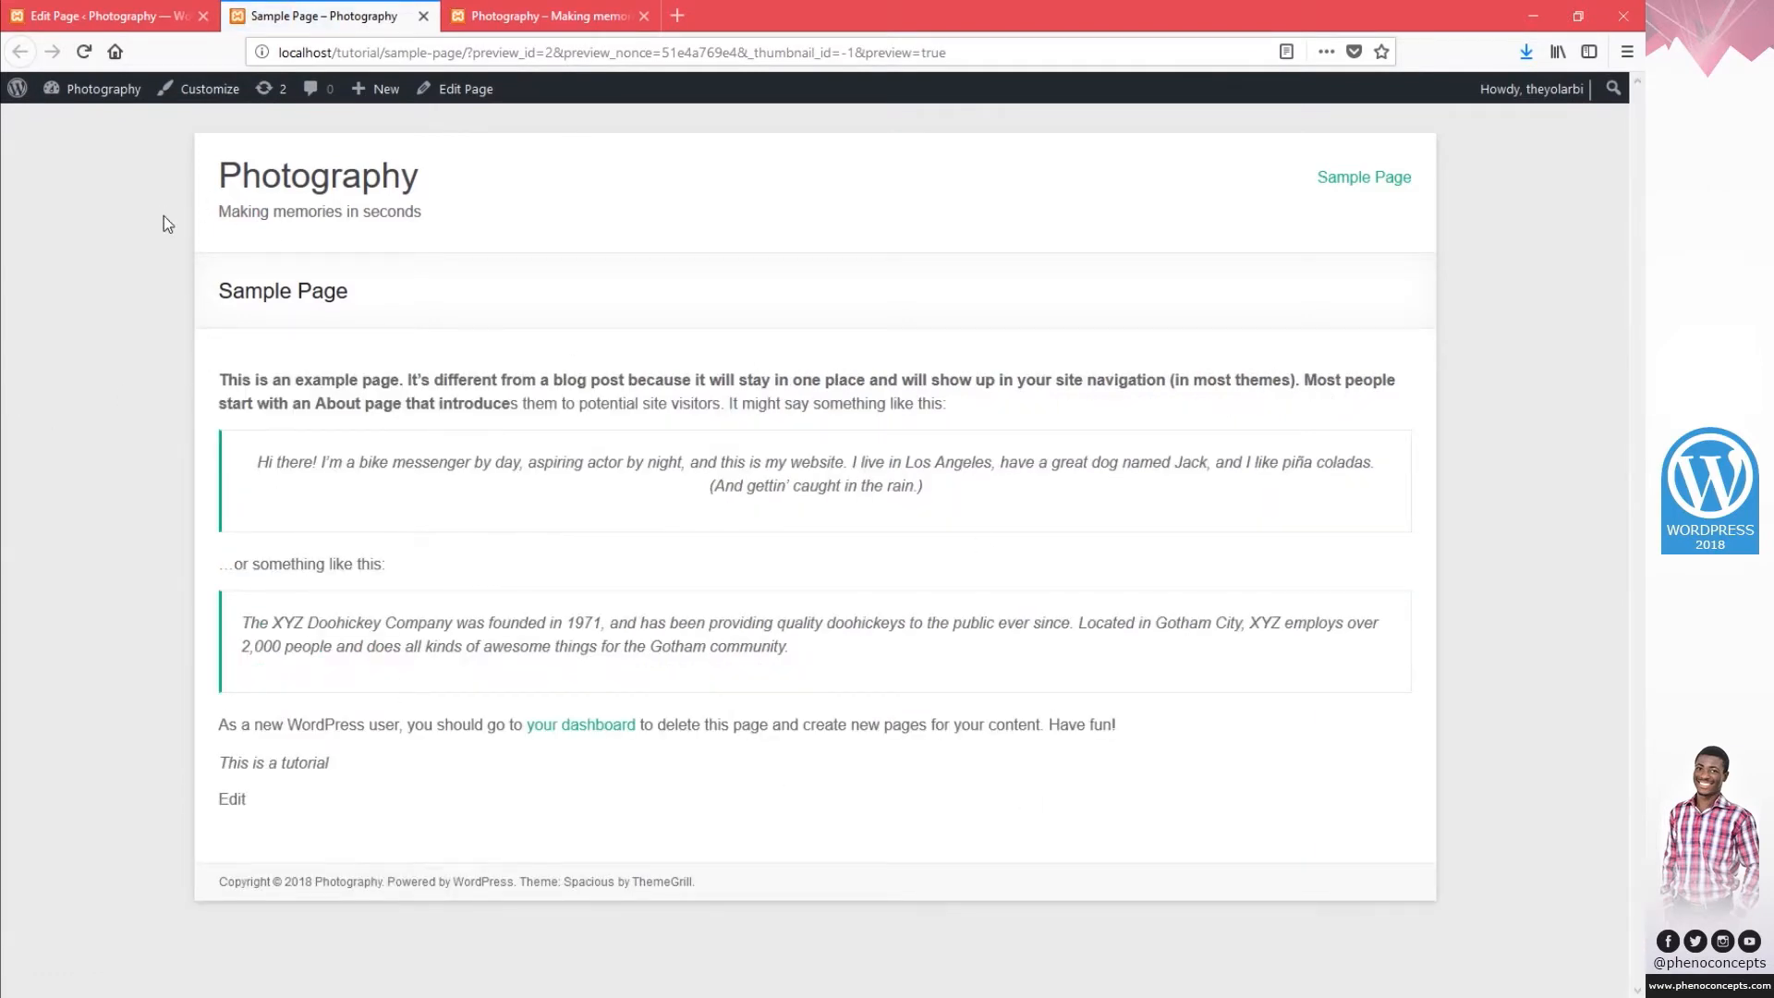
click(103, 11)
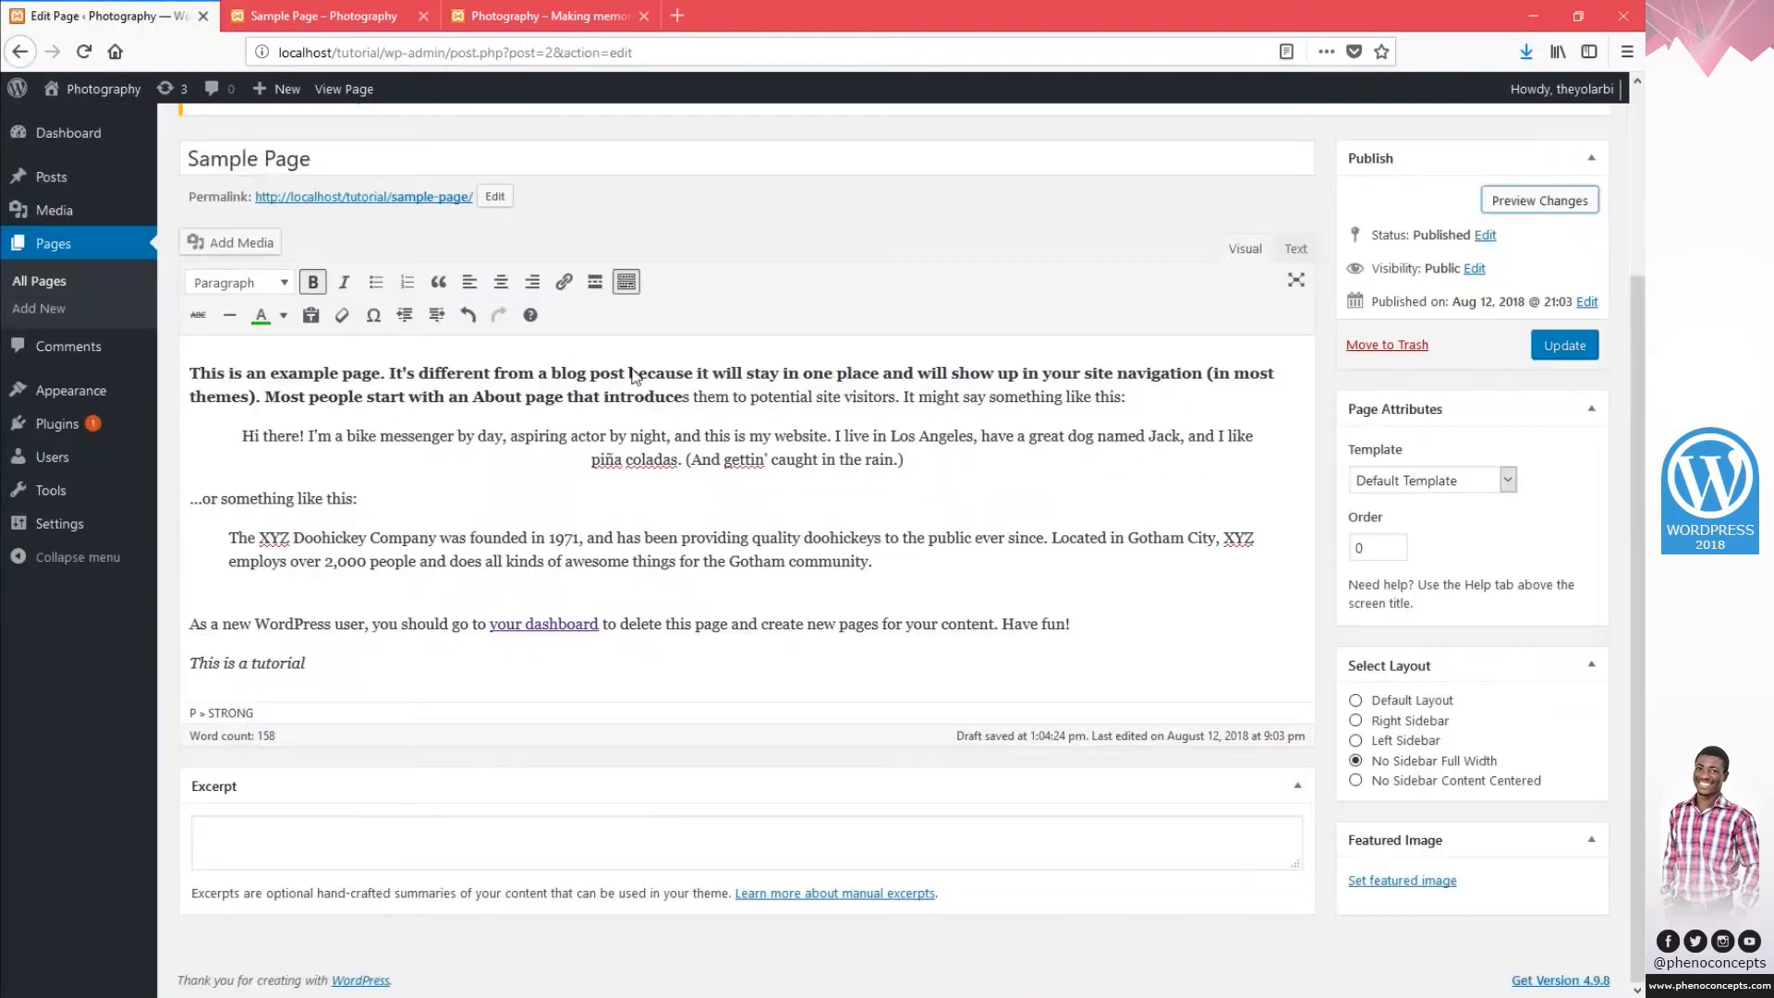
Set the Sample Page's layout to No Sidebar Content Centered, preview the changes and return to the page editor.
click(1356, 782)
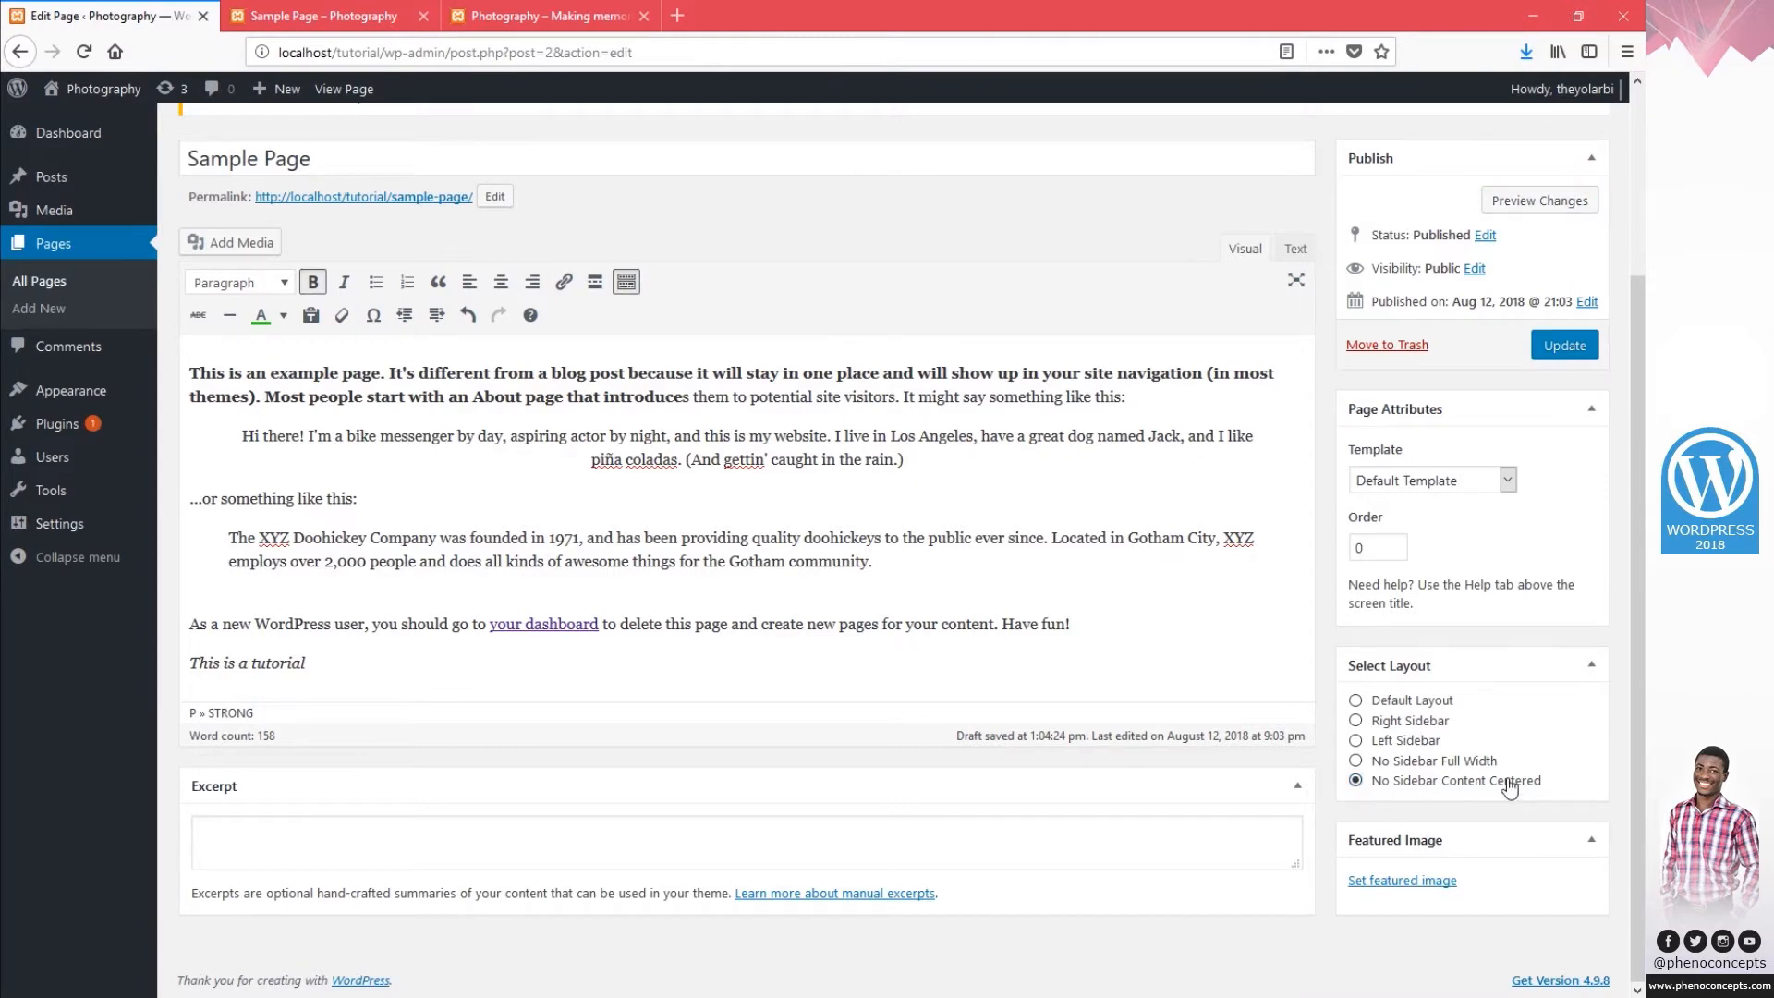
click(1526, 195)
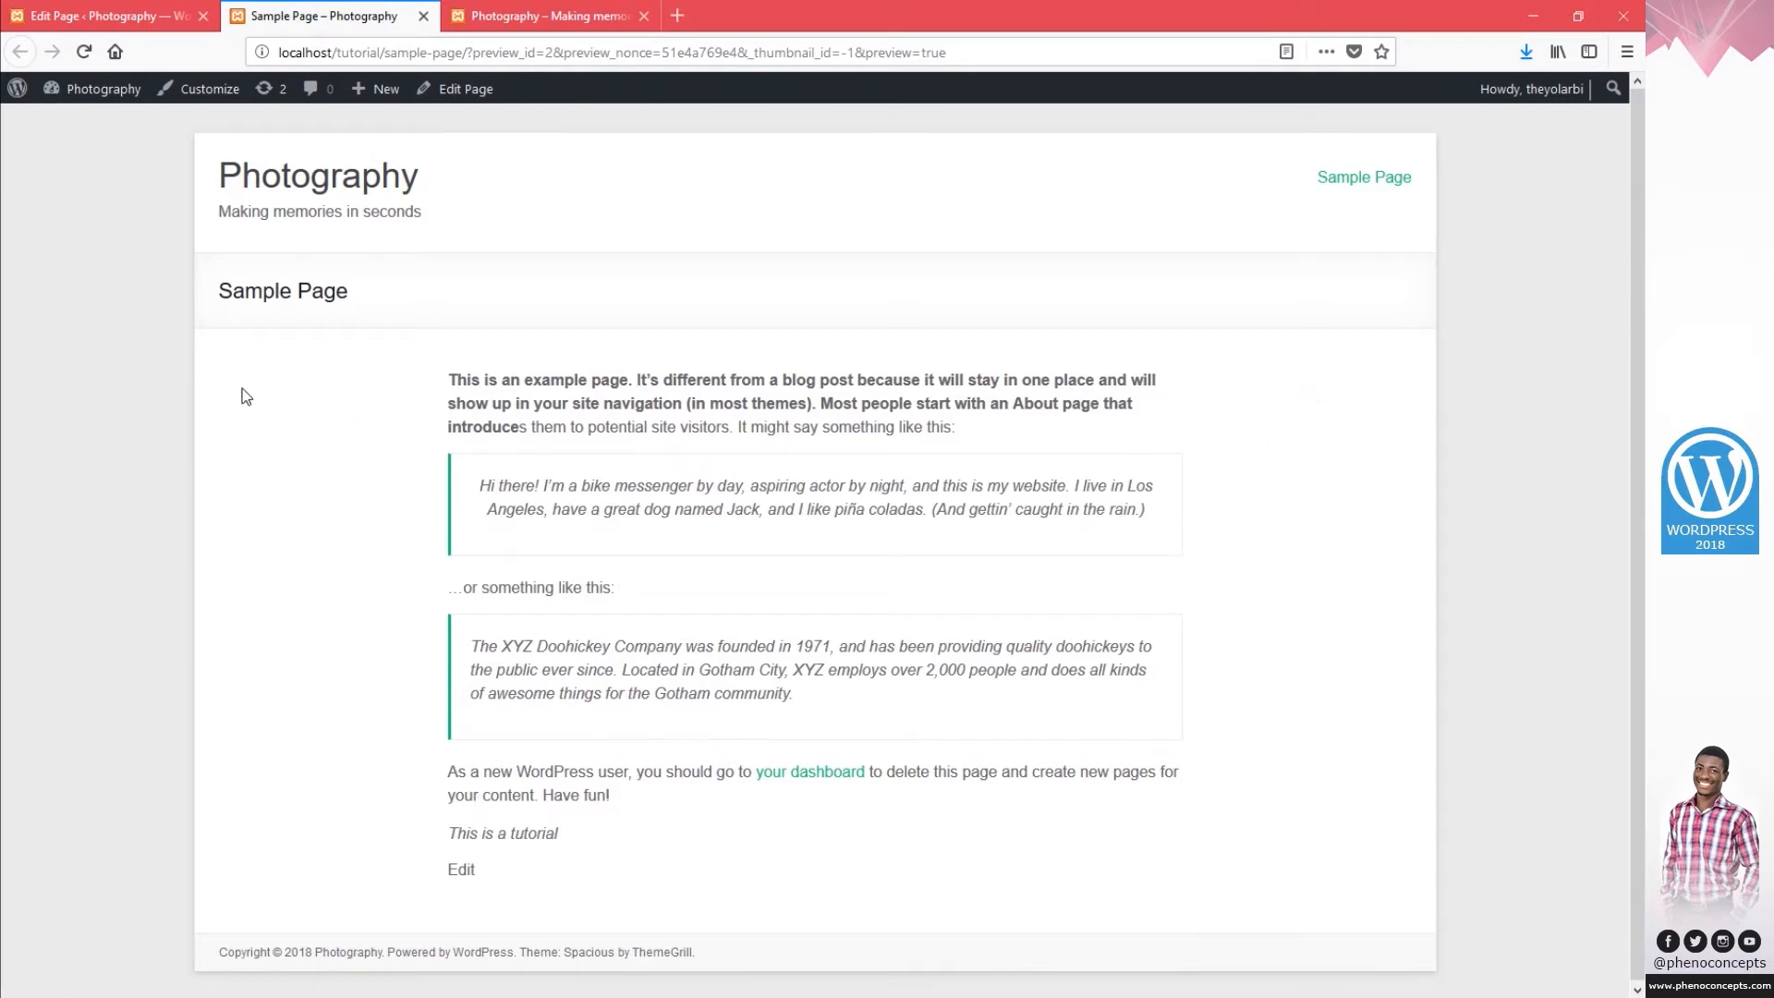
click(71, 11)
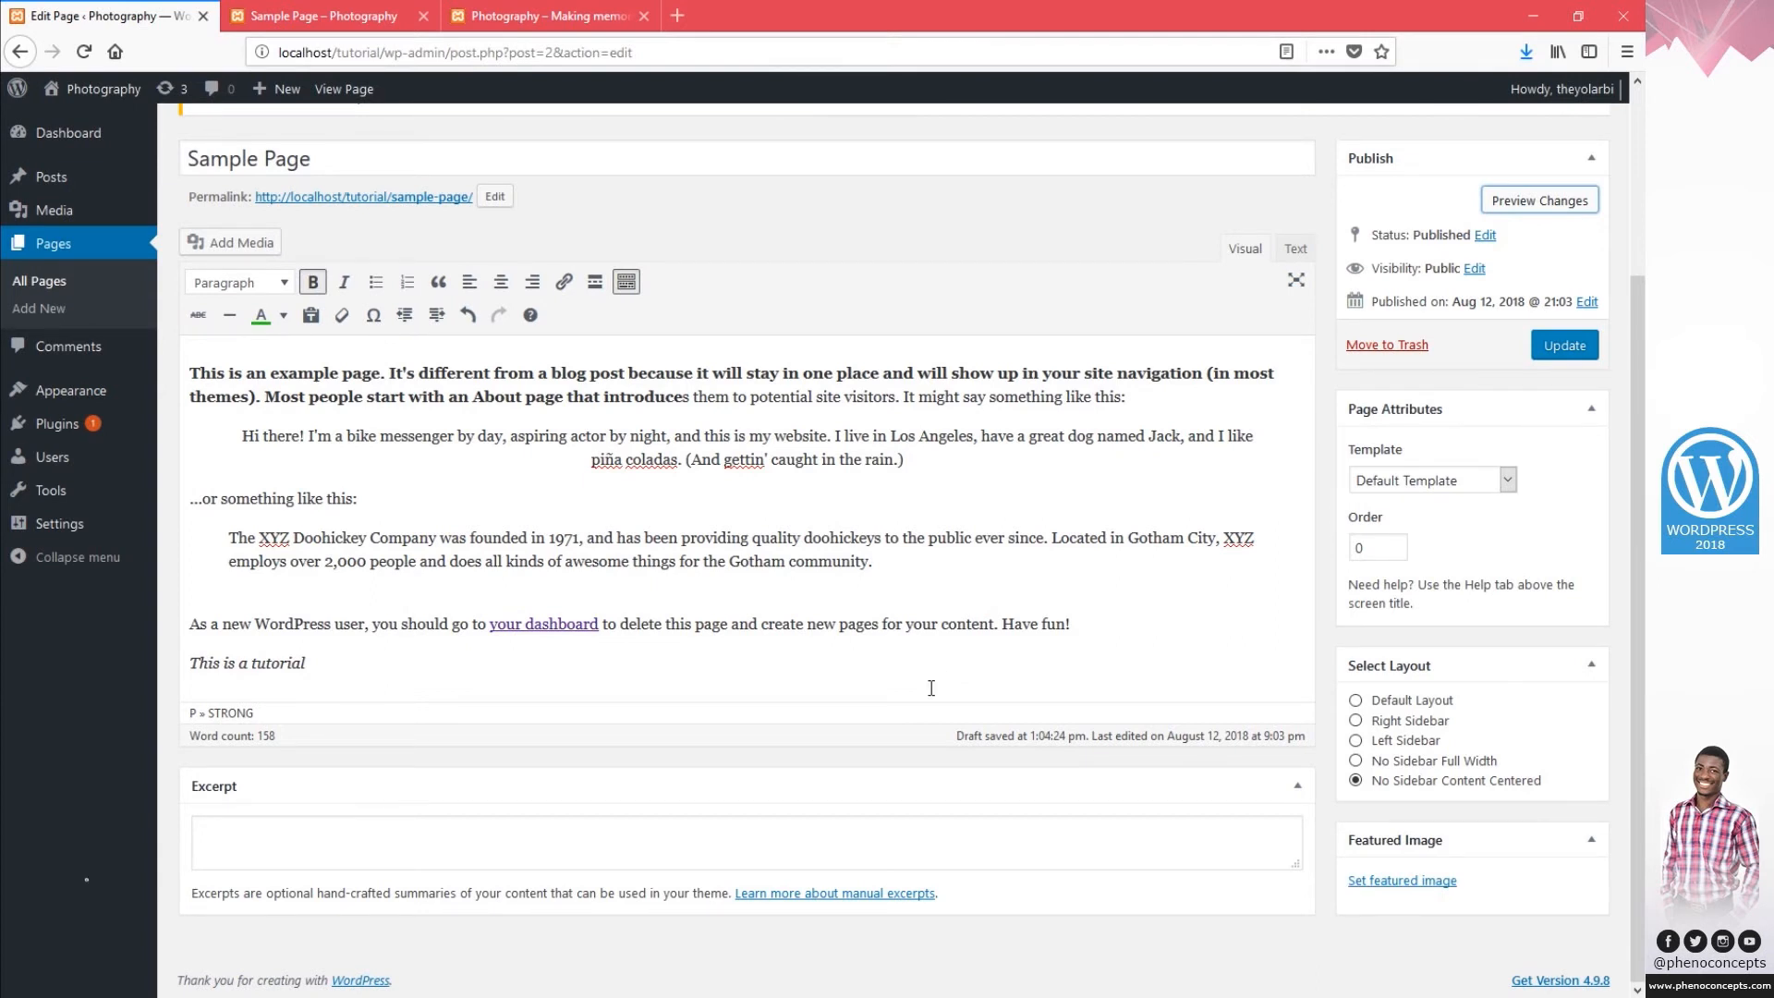
scroll(931, 687, up, 3)
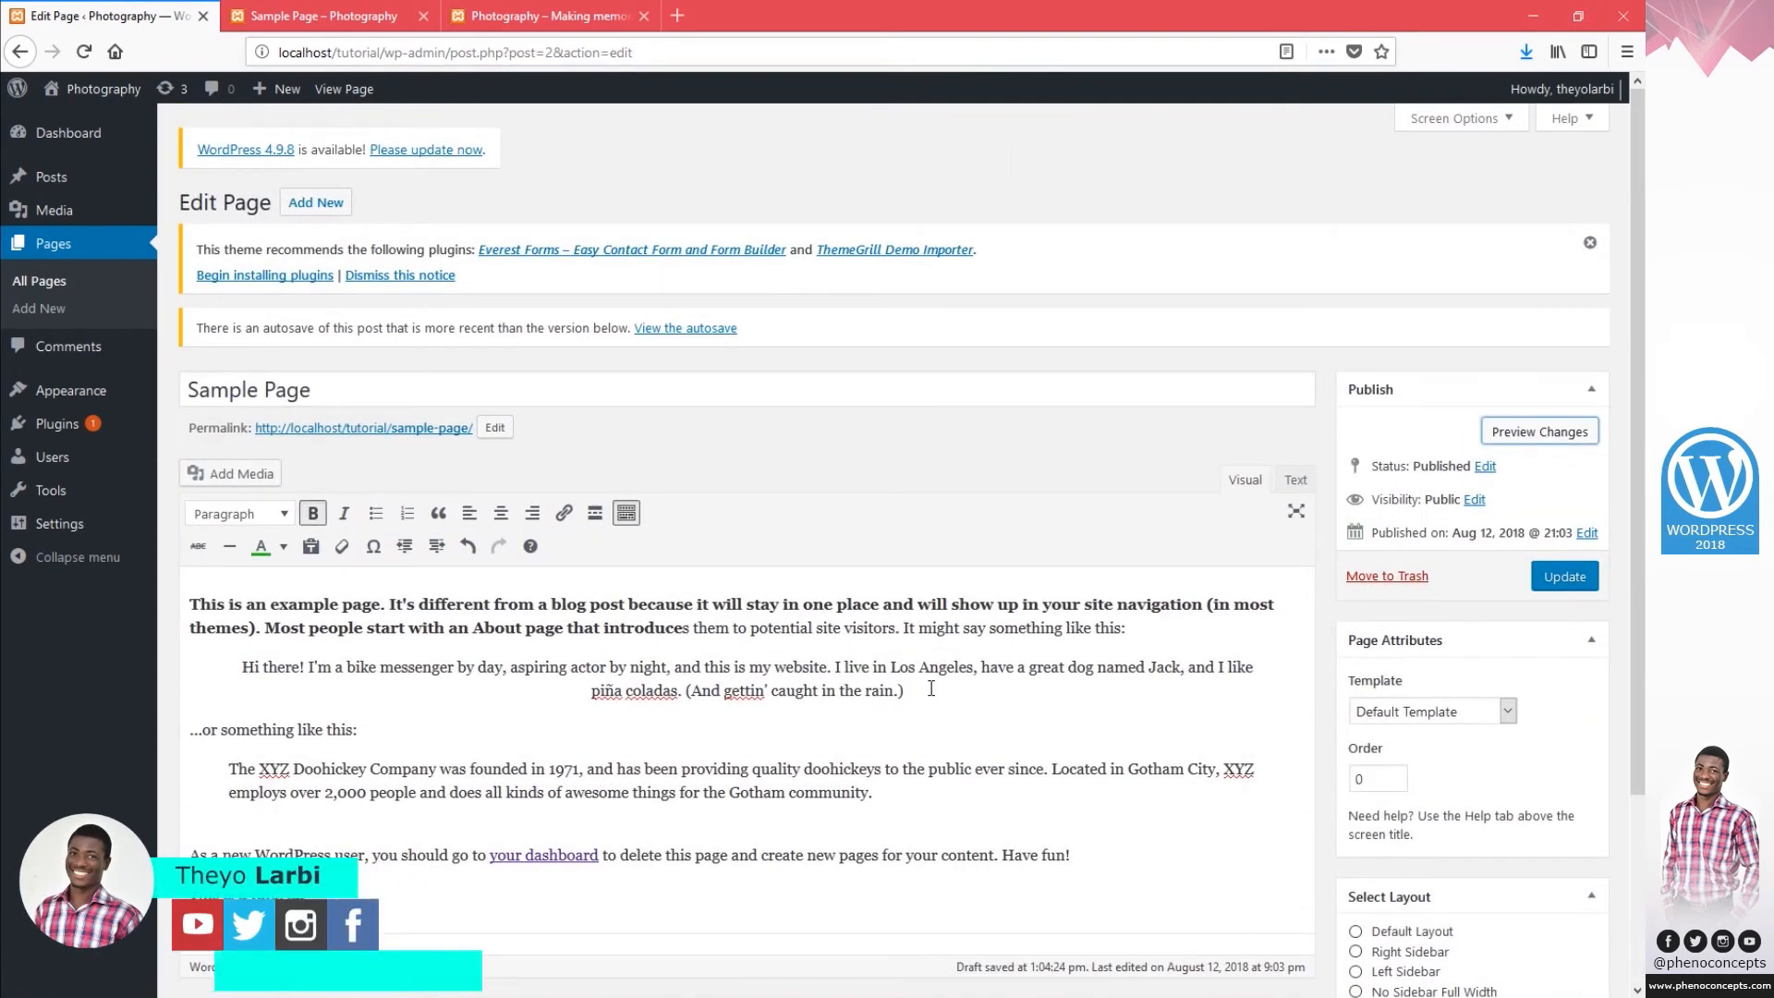